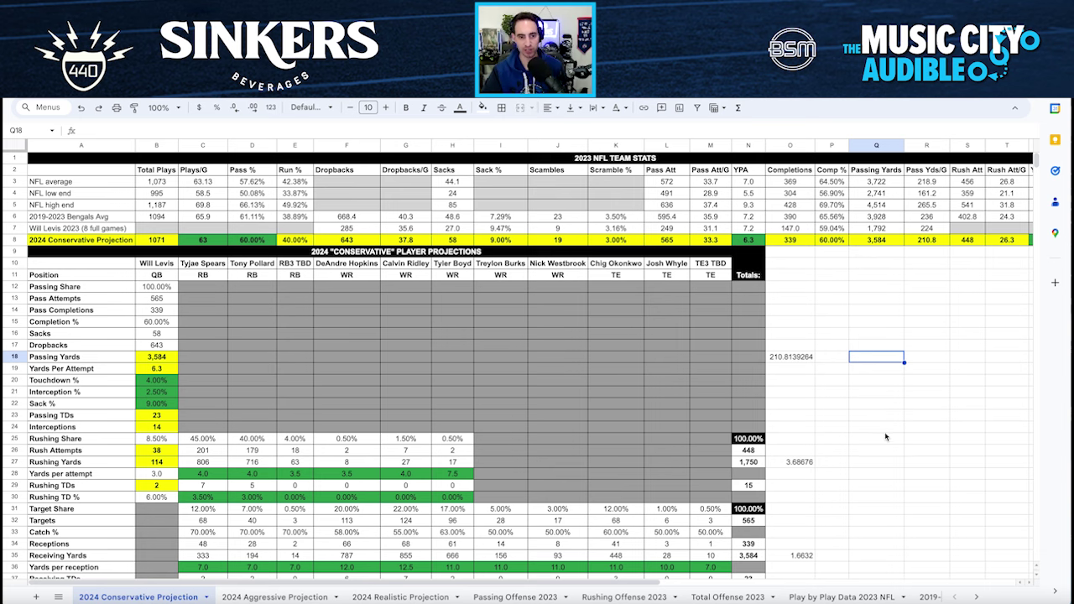
- Examine Will Levis's projected completion %, pass attempts, completions, passing yards, yards per attempt, passing TDs, interceptions and sacks in the conservative projection
scroll(150, 267, down, 2)
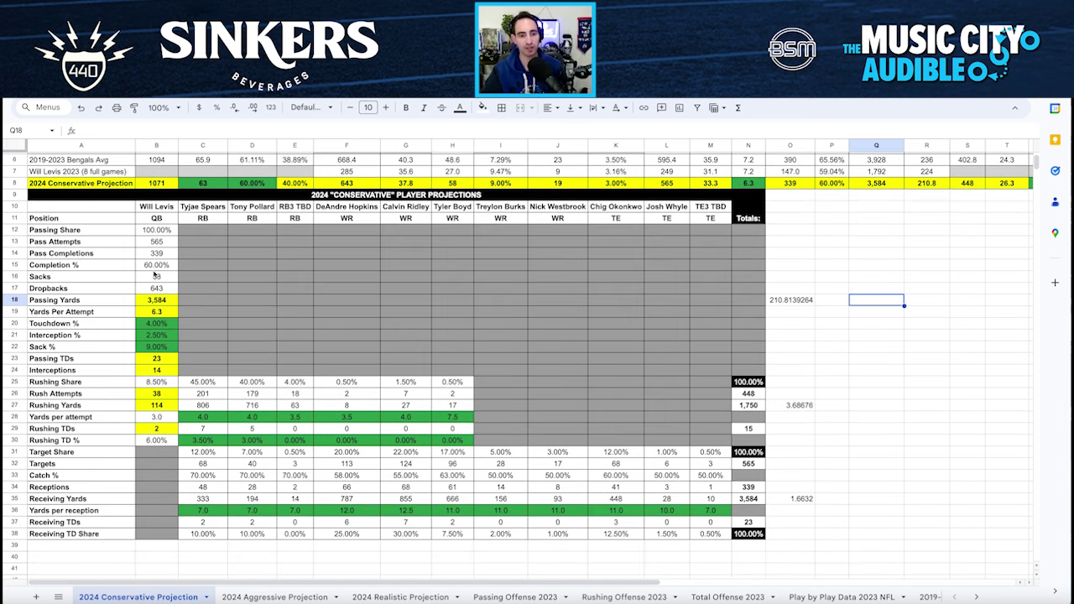
click(175, 265)
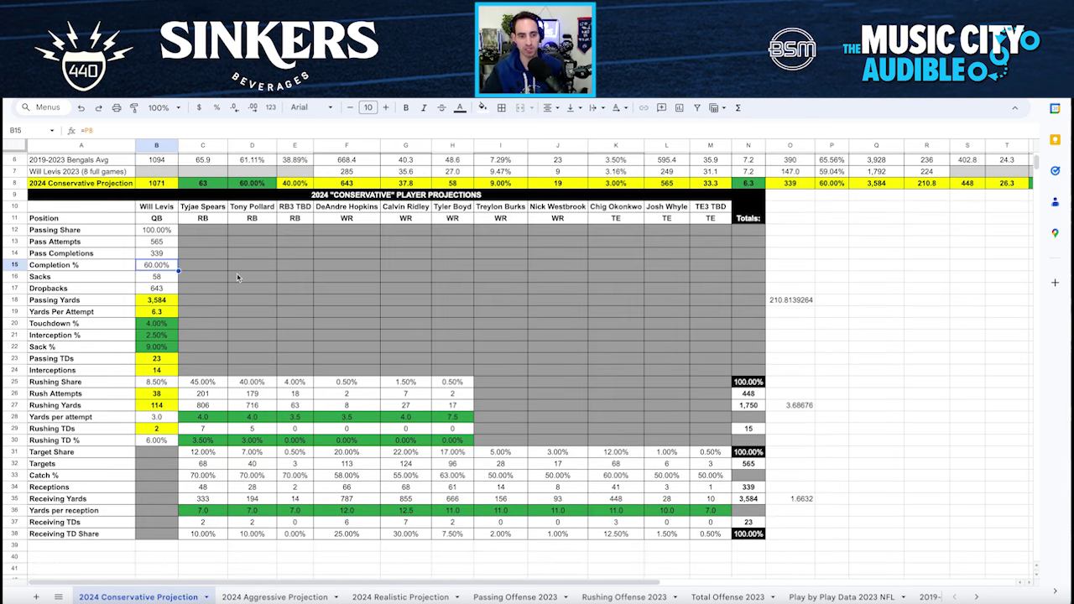
click(172, 242)
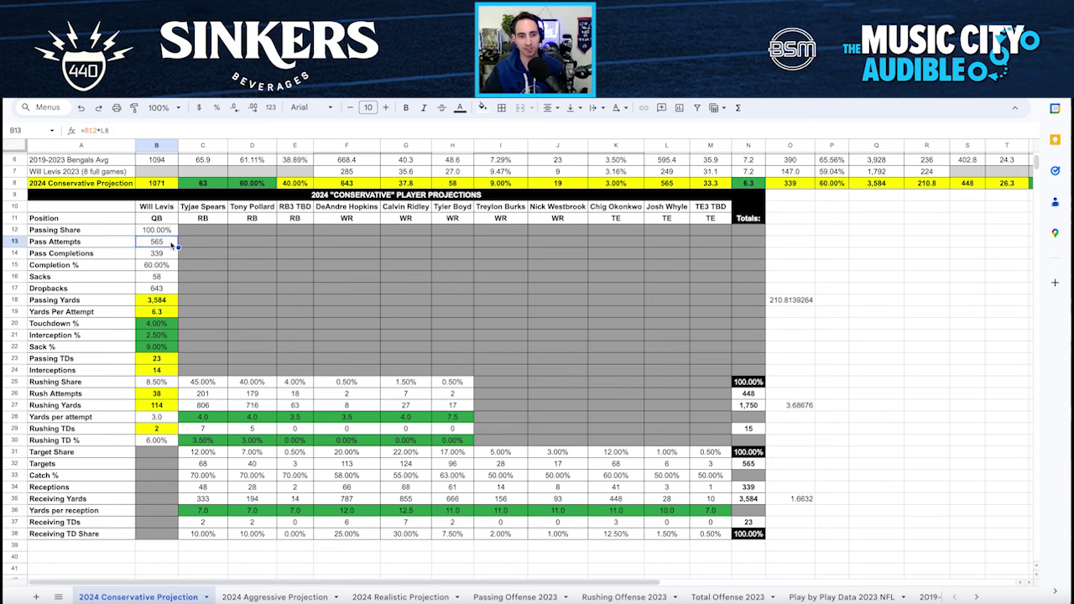
click(167, 255)
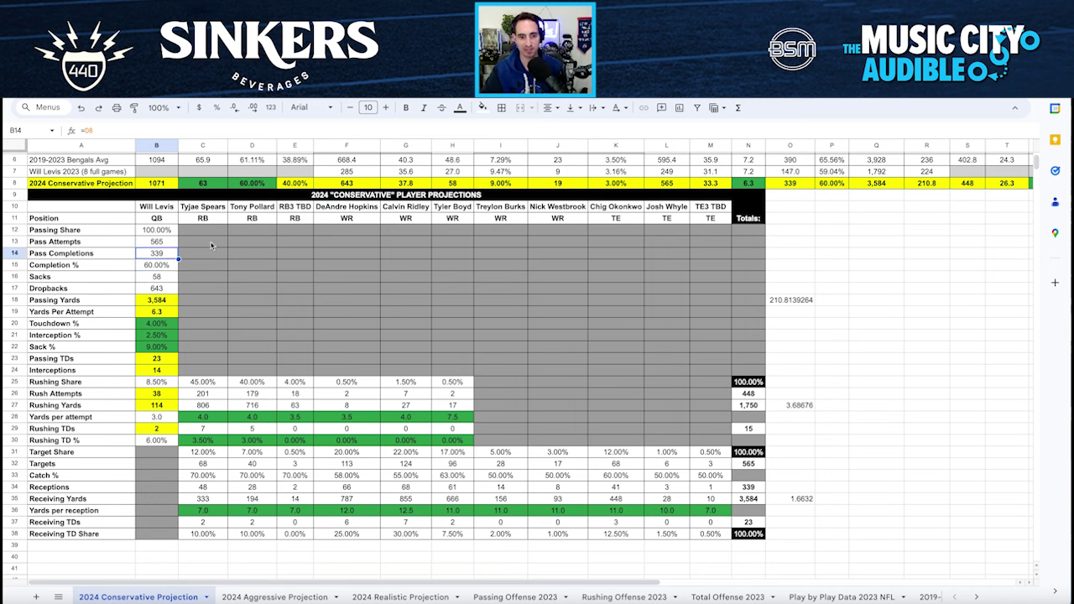
click(174, 304)
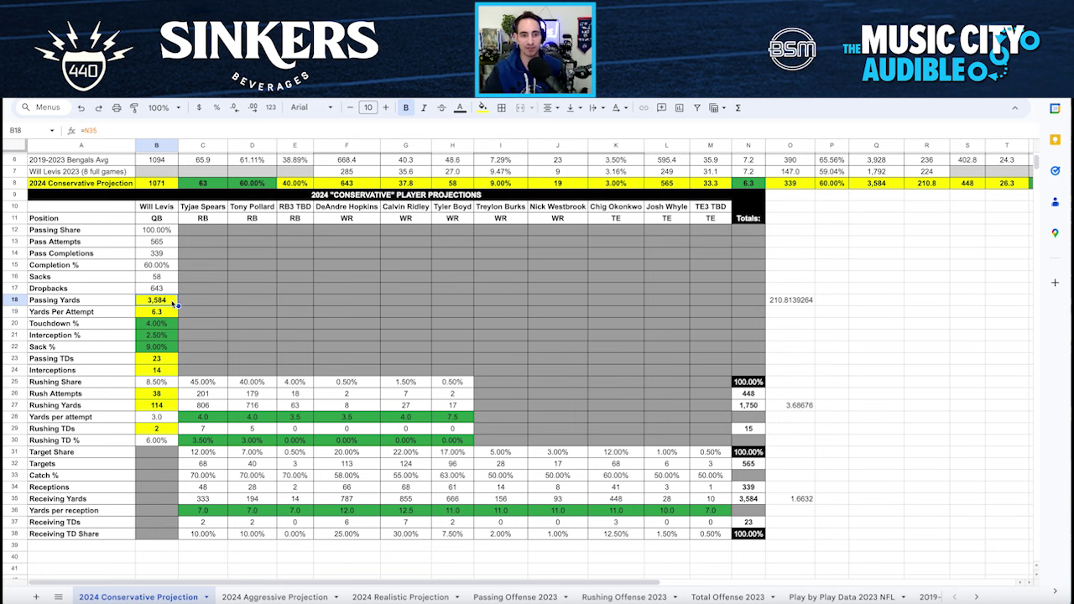
click(172, 315)
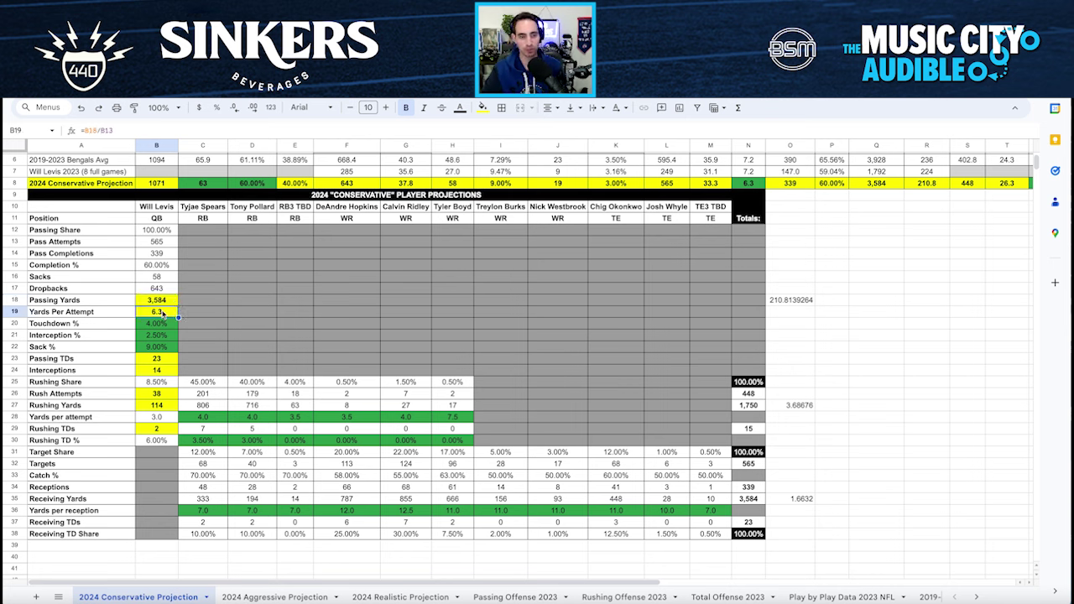
click(166, 361)
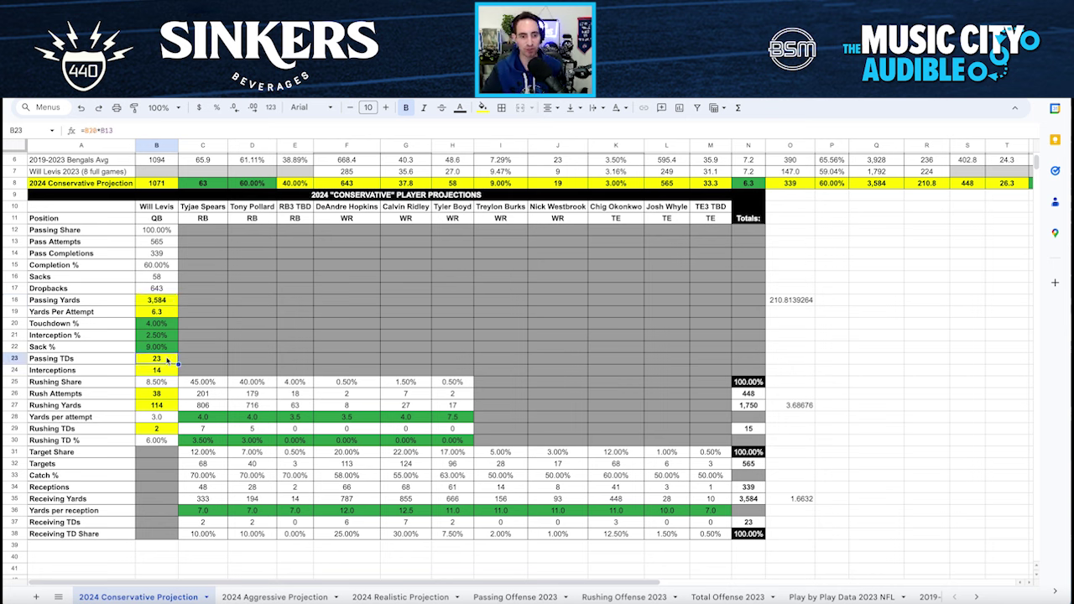
click(164, 374)
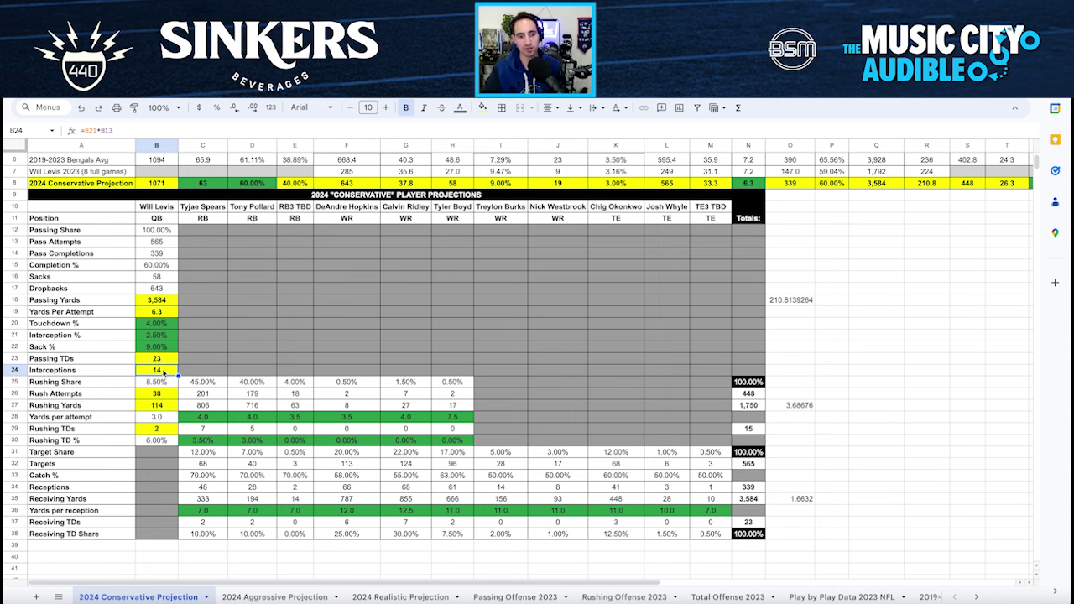
click(166, 279)
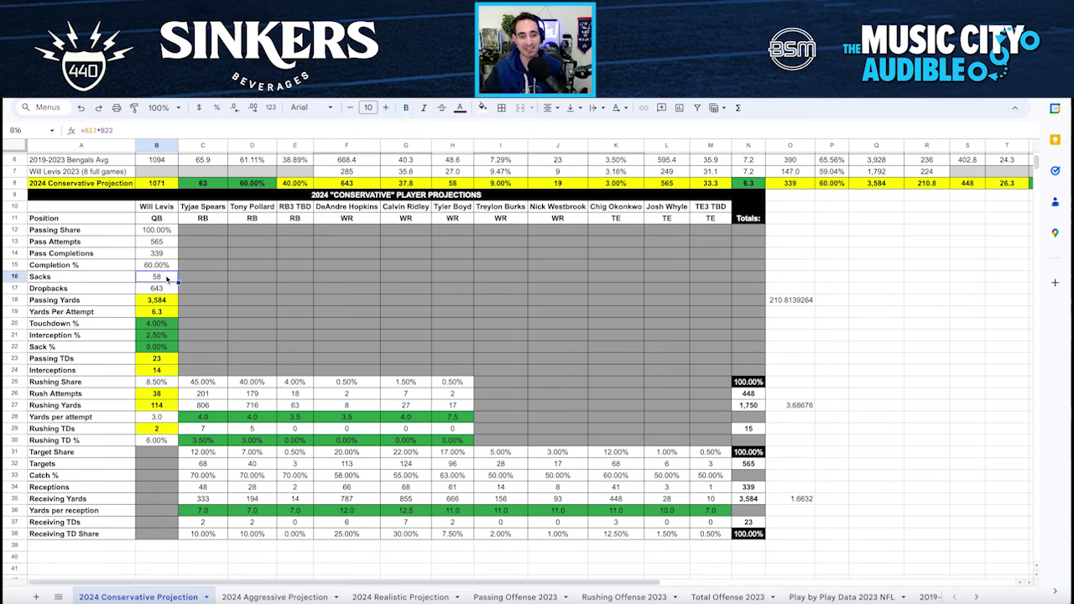
- Check Will Levis's touchdown %, interception % and sack % assumptions in the player projections
click(175, 323)
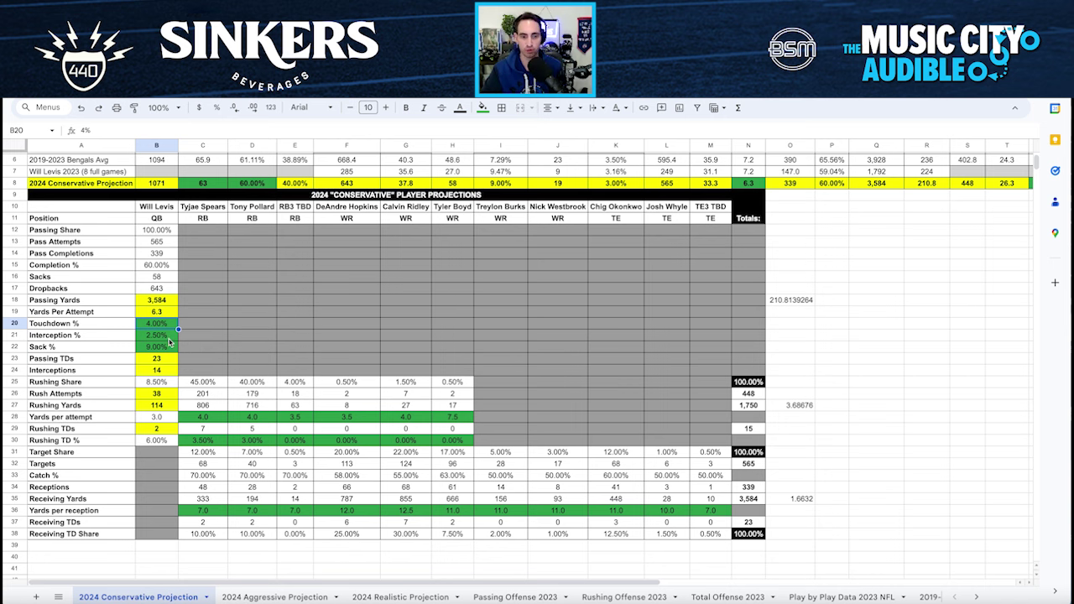
click(168, 338)
click(160, 350)
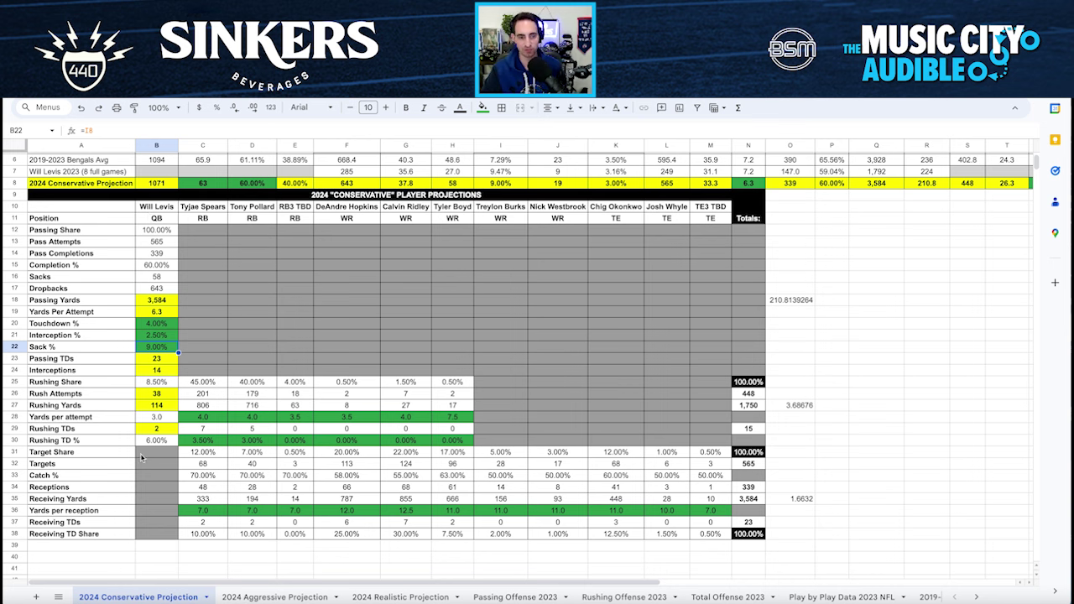
- Compare Will Levis's projected passing yards and yards per attempt with the per-game yardage formula in O18
click(150, 315)
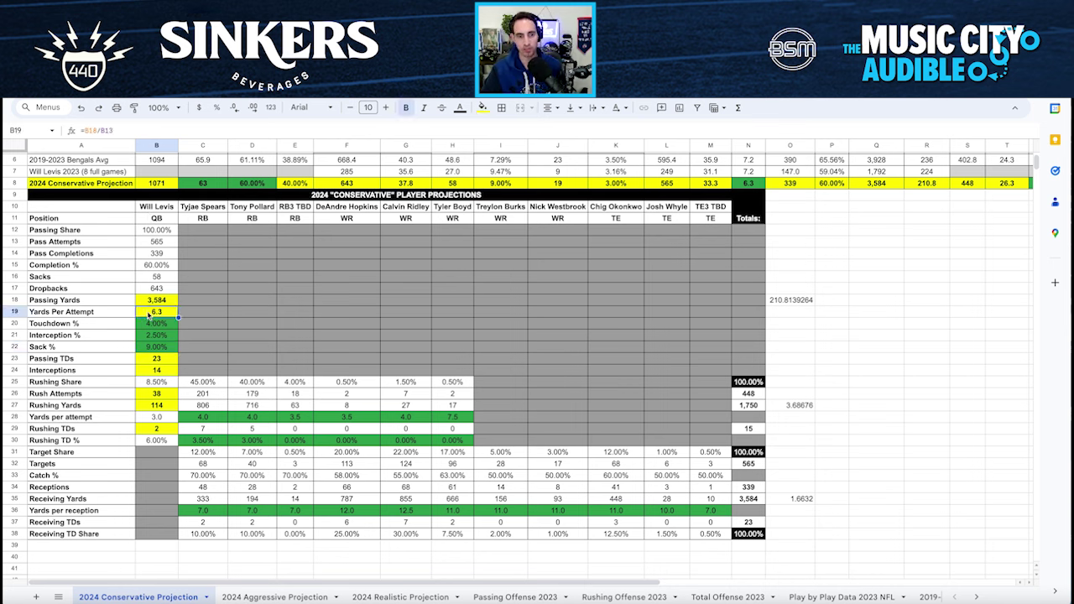
click(143, 301)
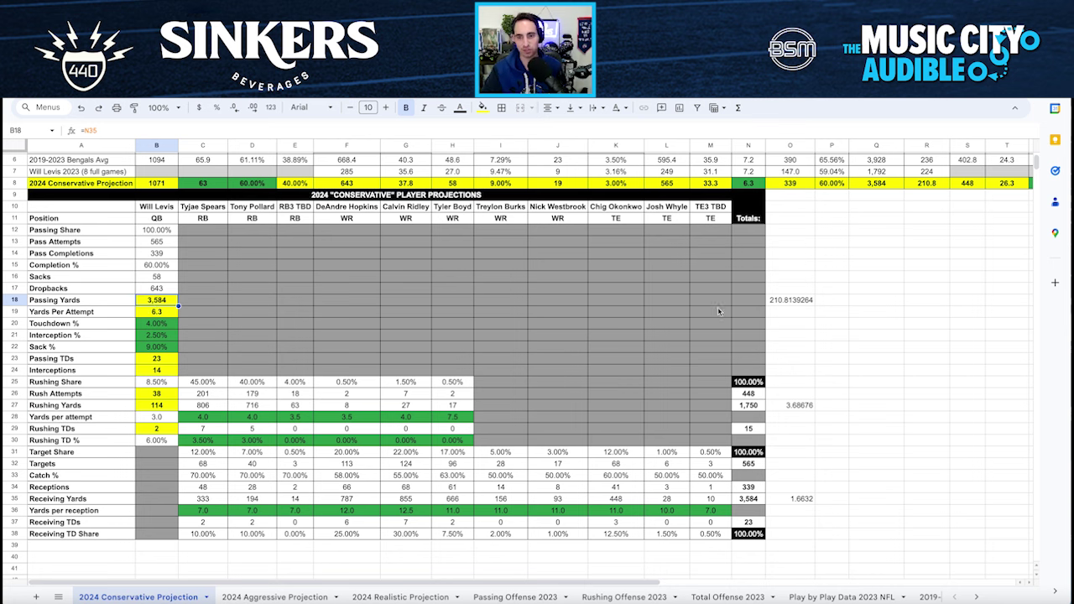
click(788, 300)
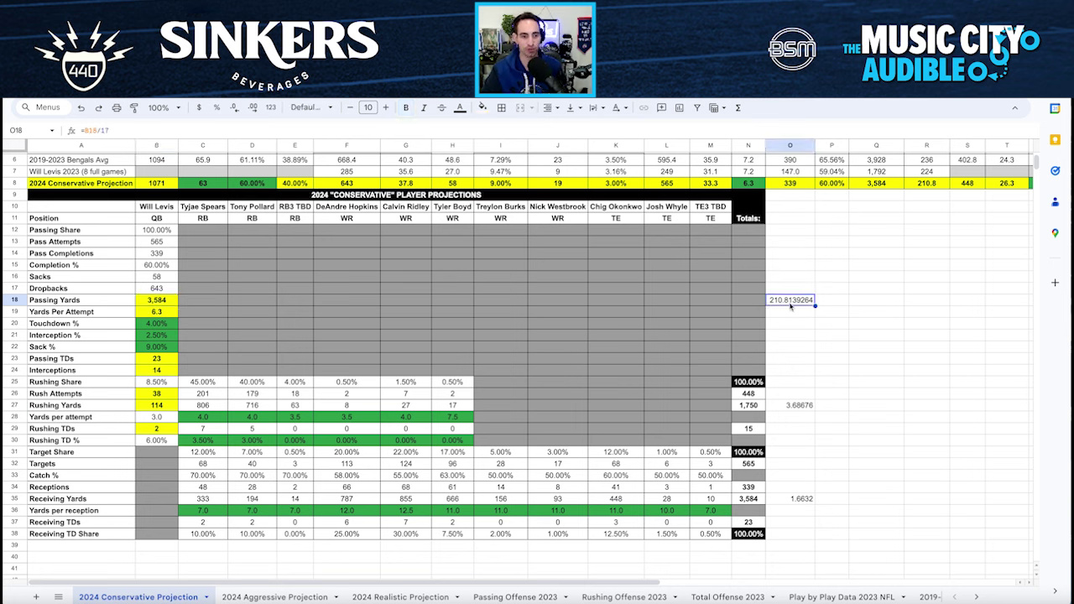
click(172, 301)
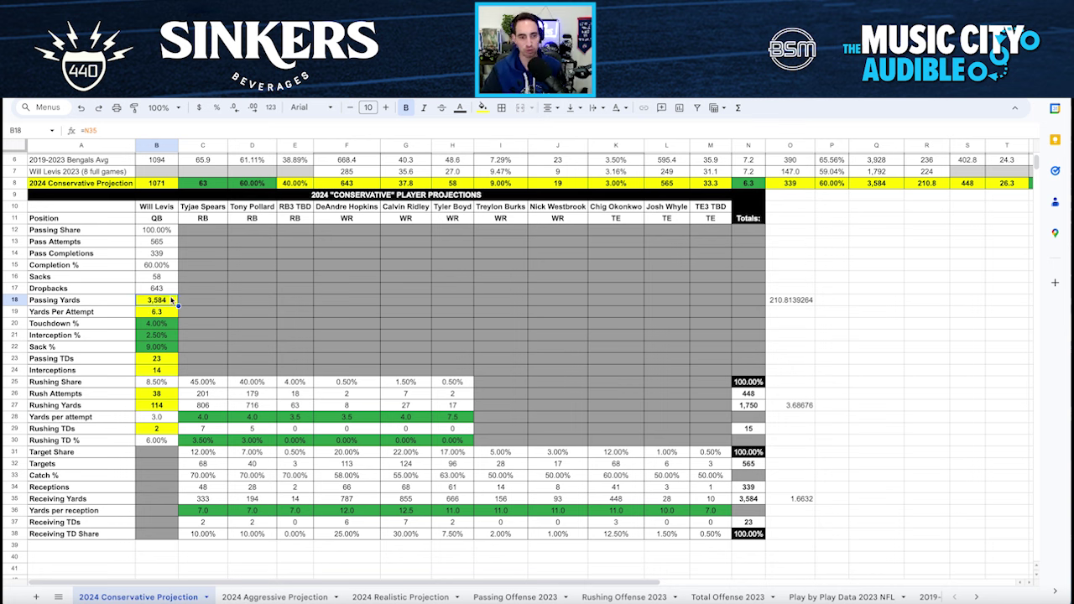
click(157, 315)
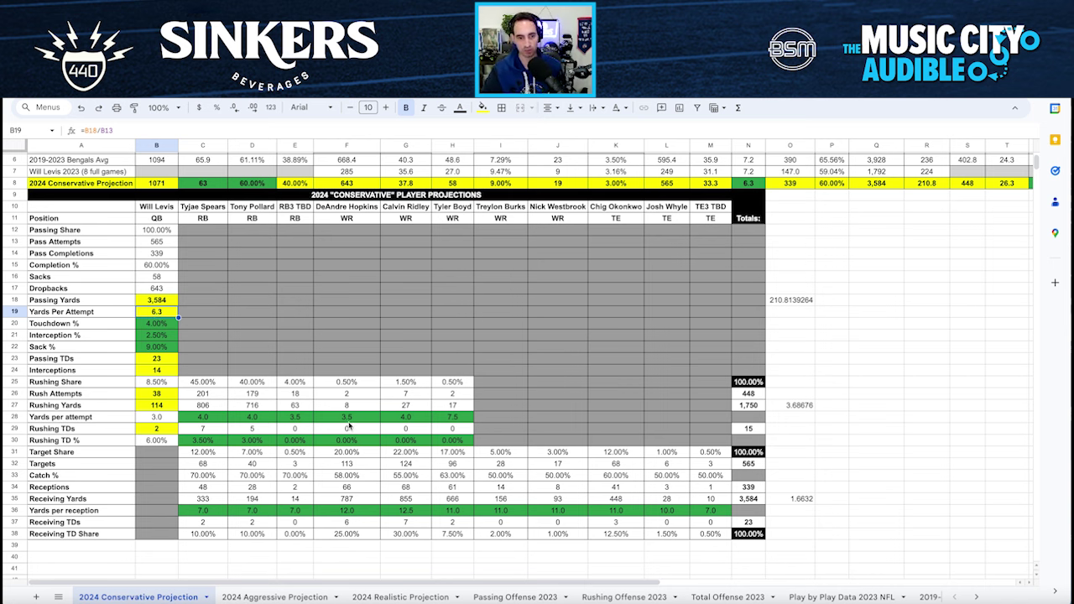
- Examine the projected rush attempts, rushing yards and rushing share for Tyjae Spears and Tony Pollard
click(218, 394)
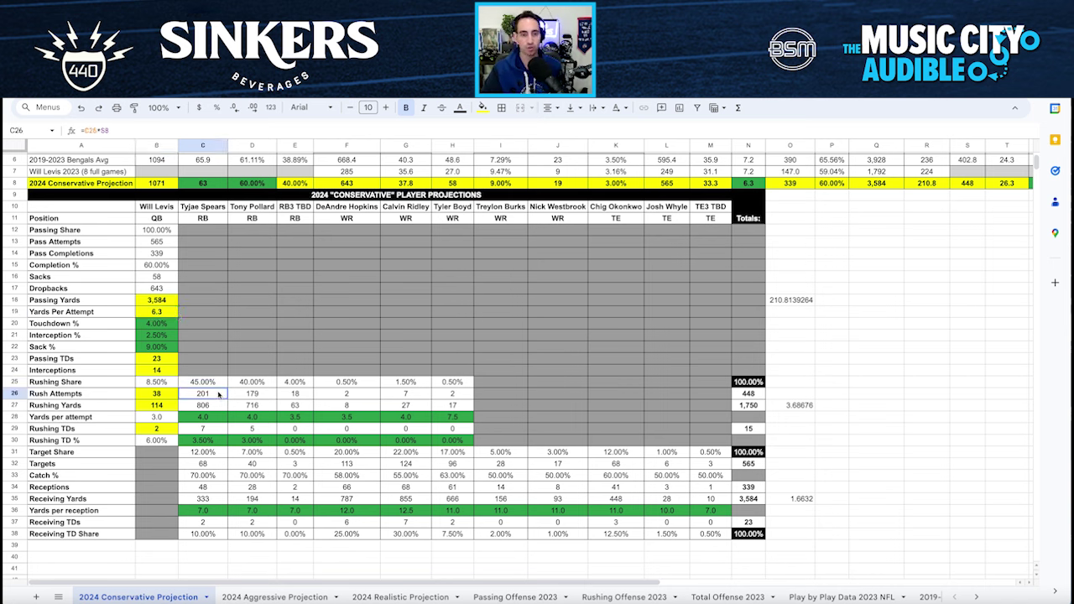
click(216, 408)
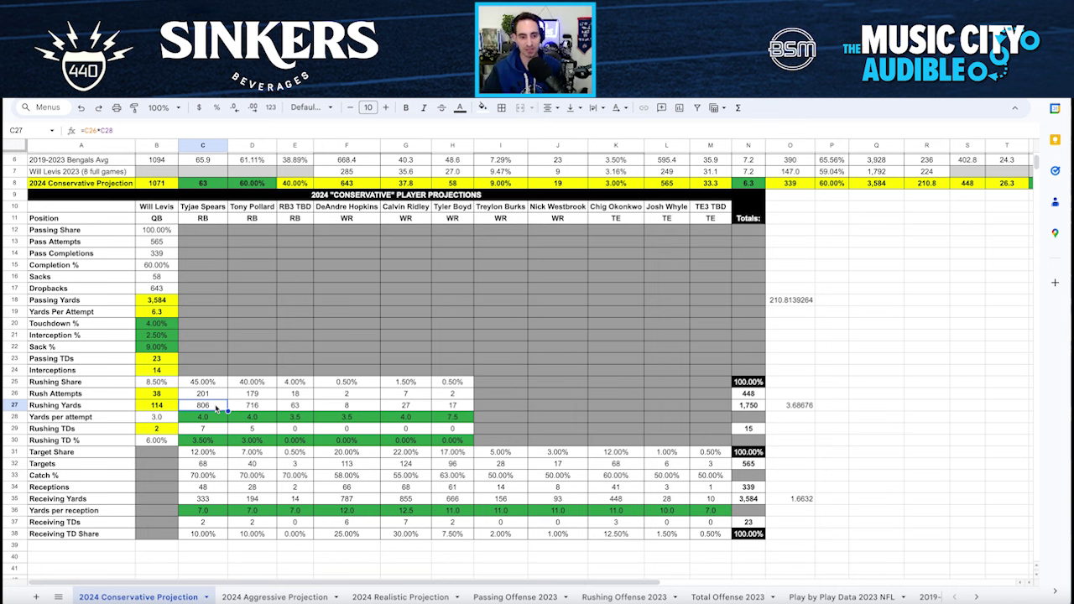
click(263, 394)
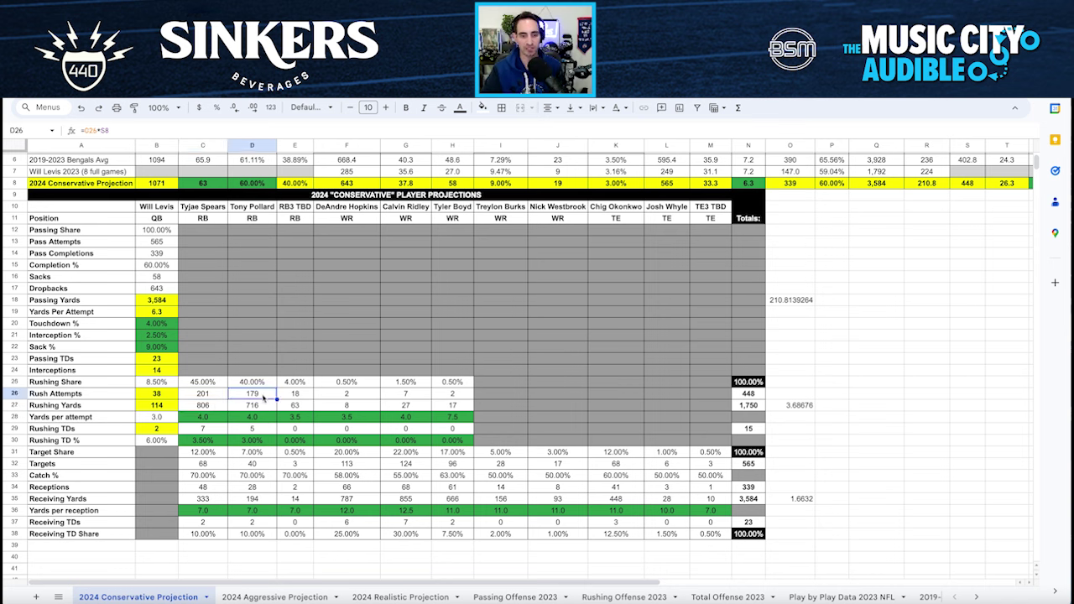
click(264, 410)
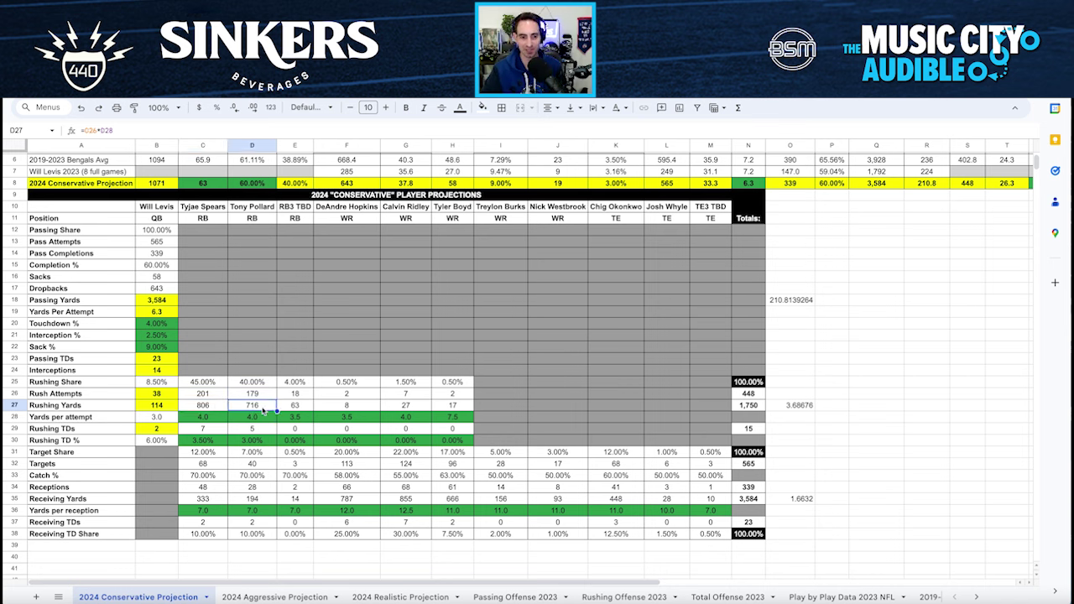
click(210, 383)
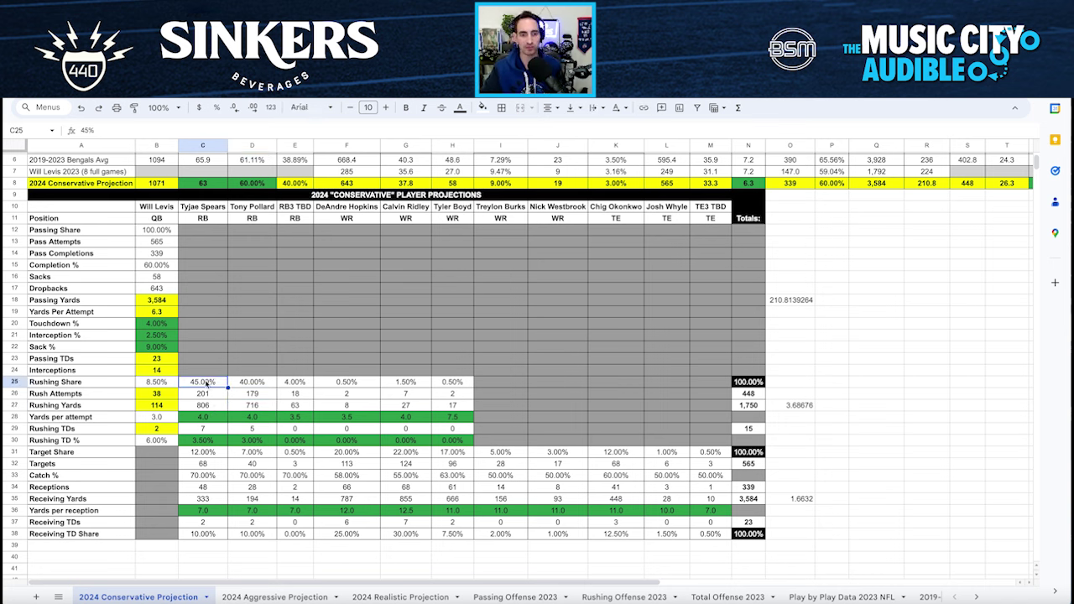
click(258, 386)
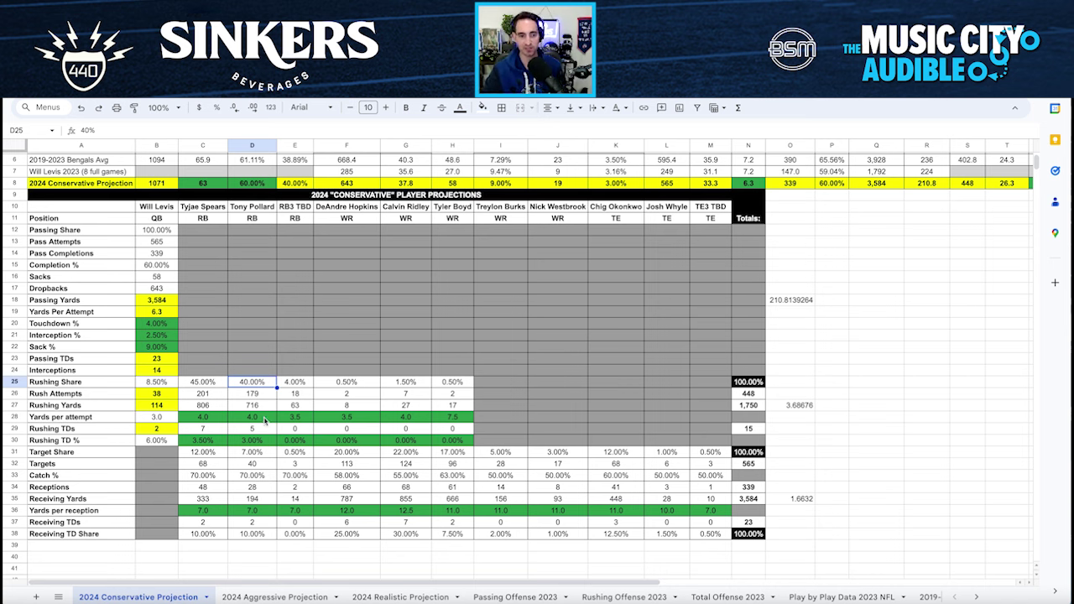
- Check the rushing TD % and resulting rushing TDs for Tyjae Spears and Tony Pollard
click(219, 443)
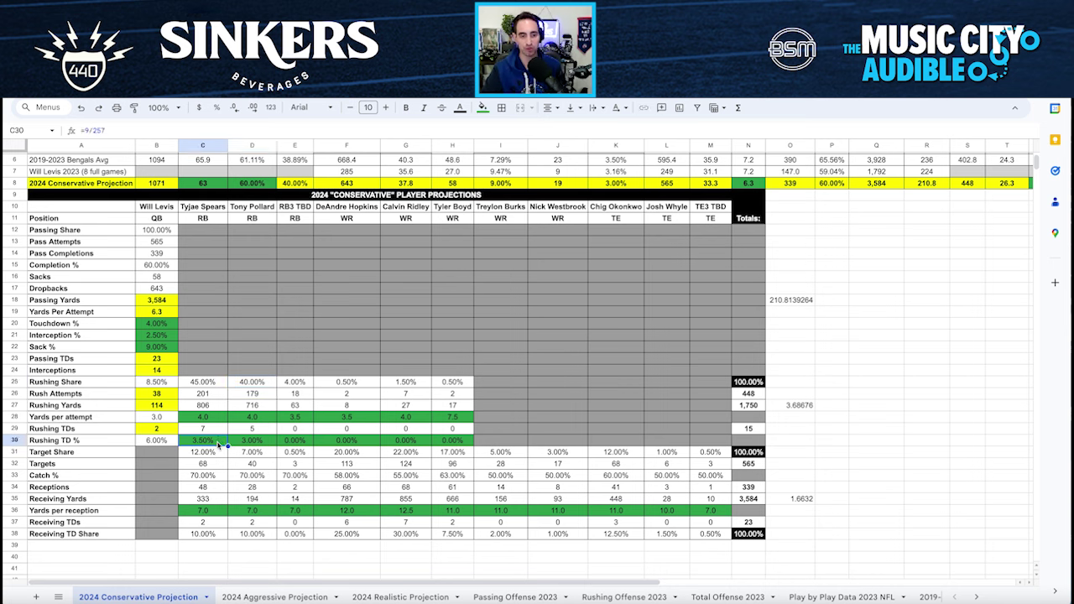
click(215, 430)
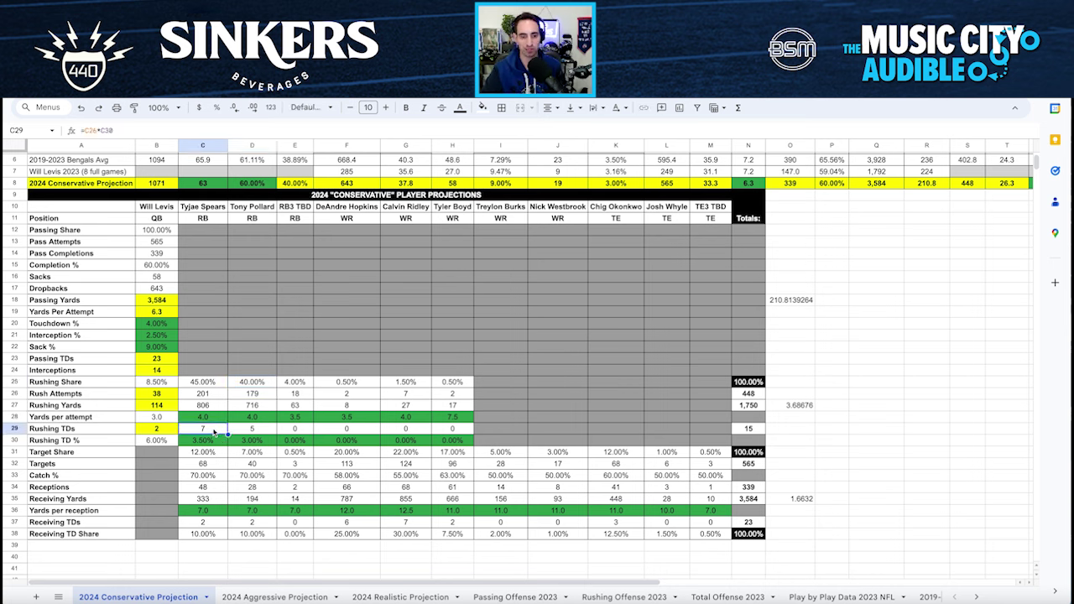
click(271, 444)
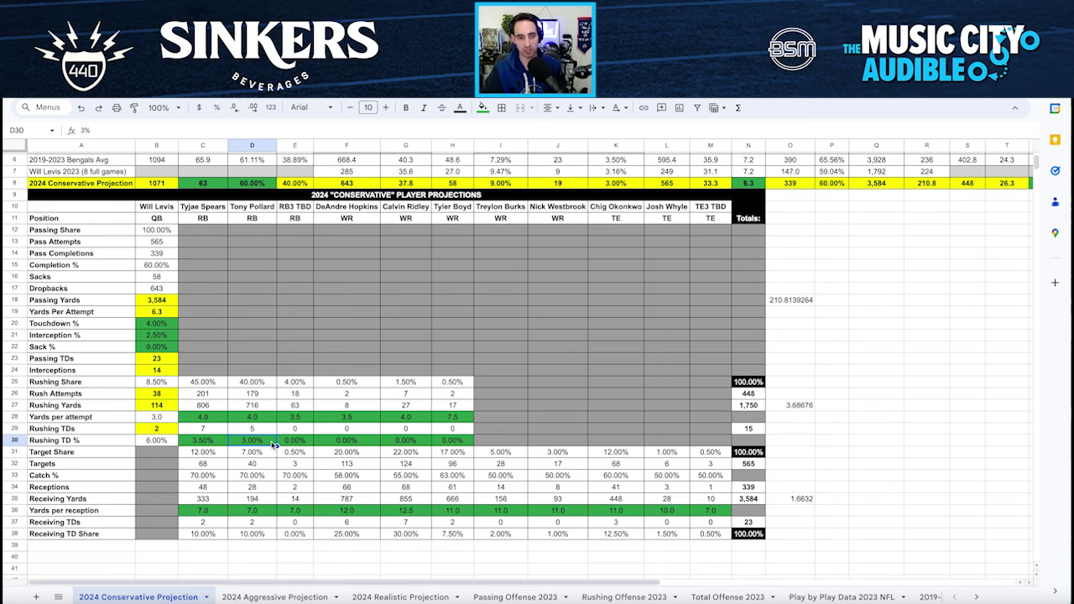
click(264, 430)
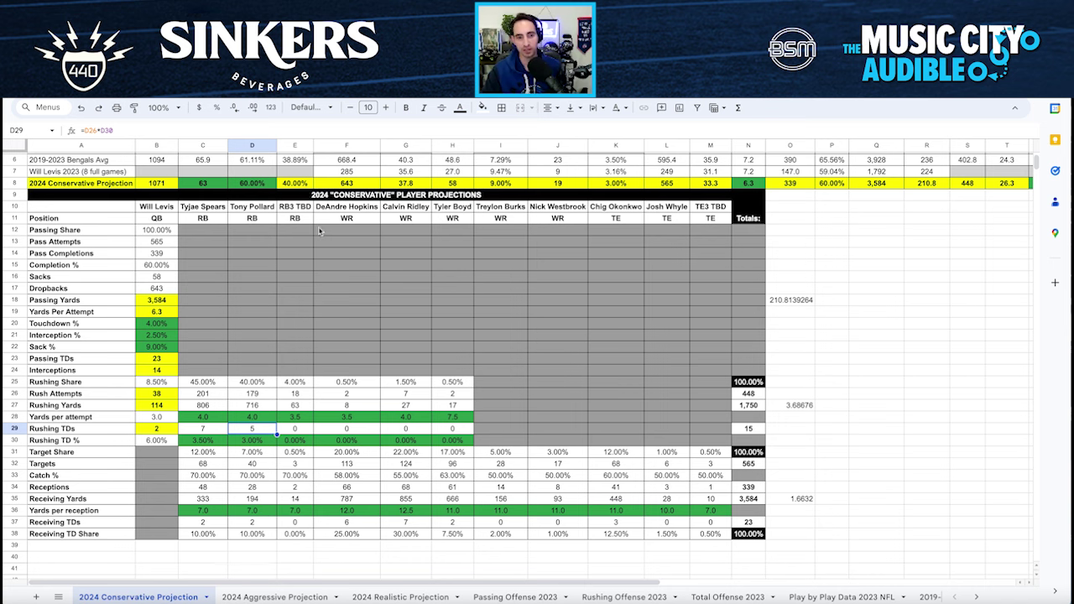
- Highlight the RB3 TBD column from its name to Receiving TD Share and review its projections
drag(300, 207, 296, 358)
drag(295, 407, 308, 208)
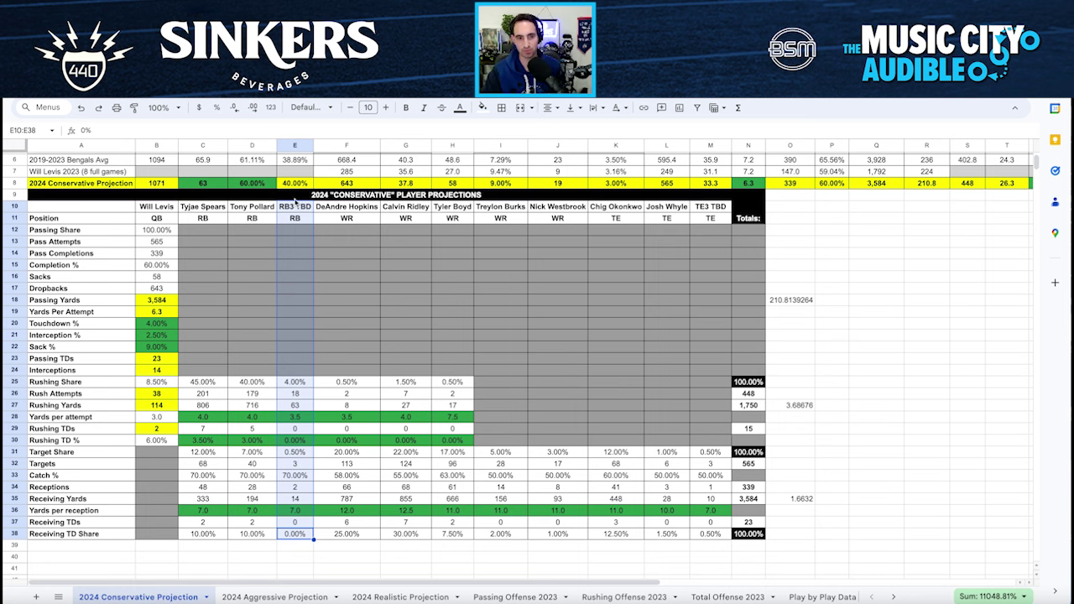
click(302, 209)
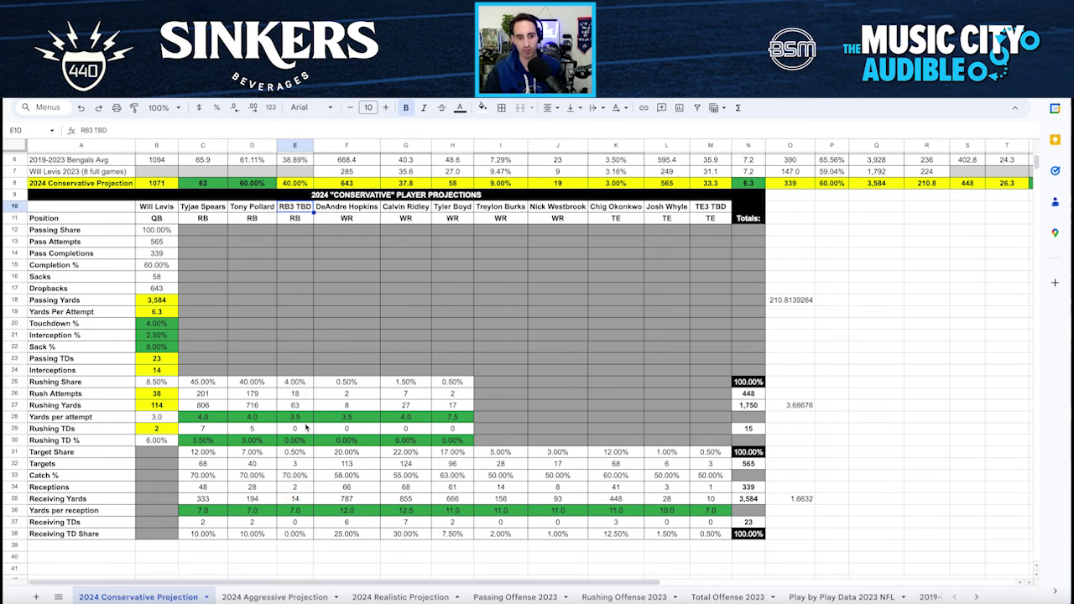
- Highlight and review the rushing projections for DeAndre Hopkins, Calvin Ridley and Tyler Boyd, from rushing share through rushing TD %
drag(364, 383, 459, 418)
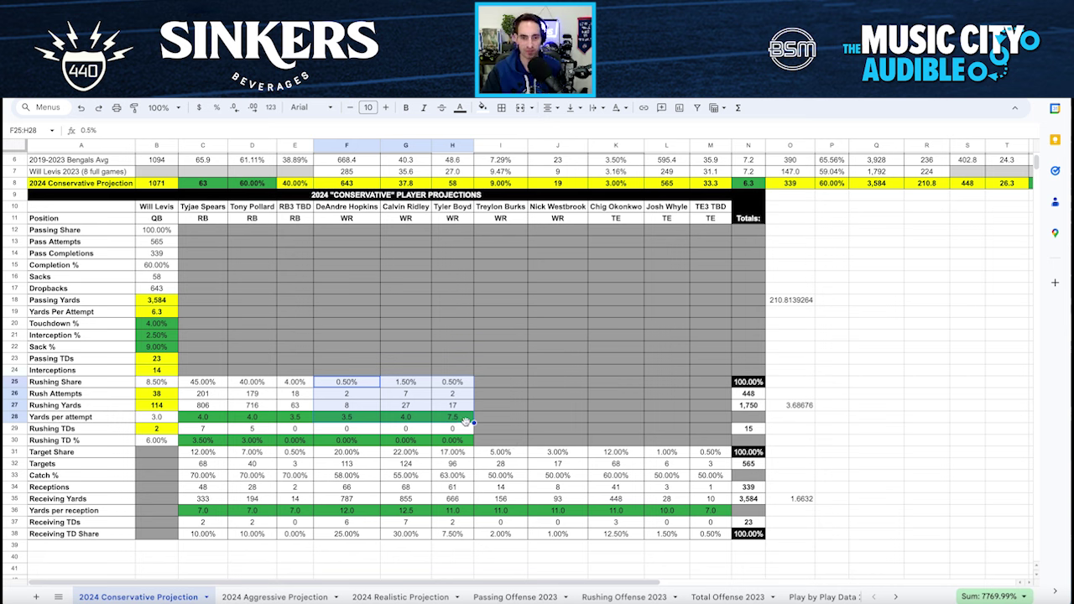
click(342, 385)
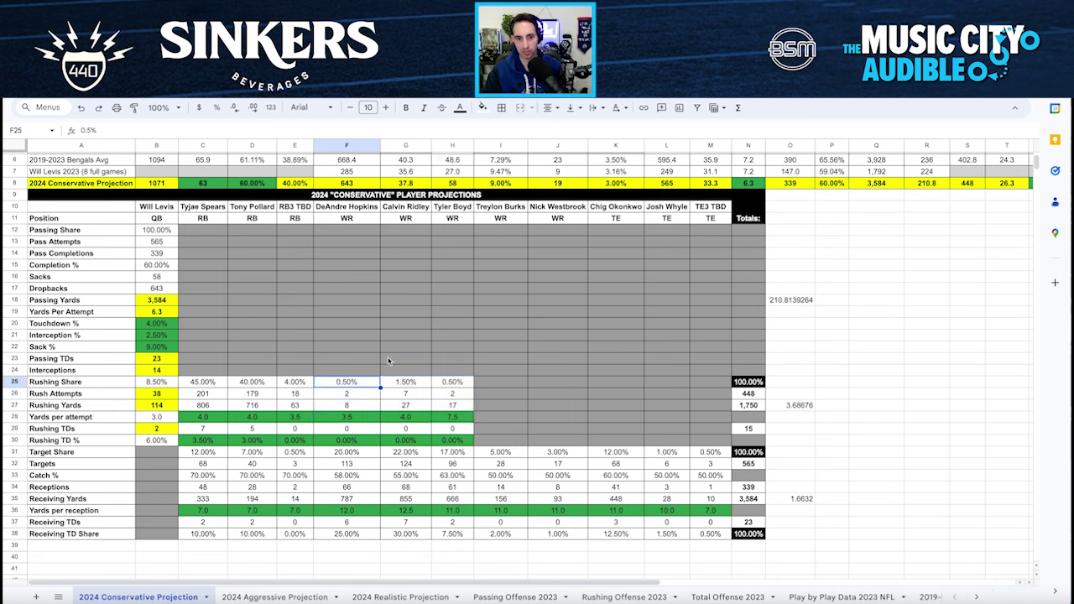
drag(333, 390, 455, 441)
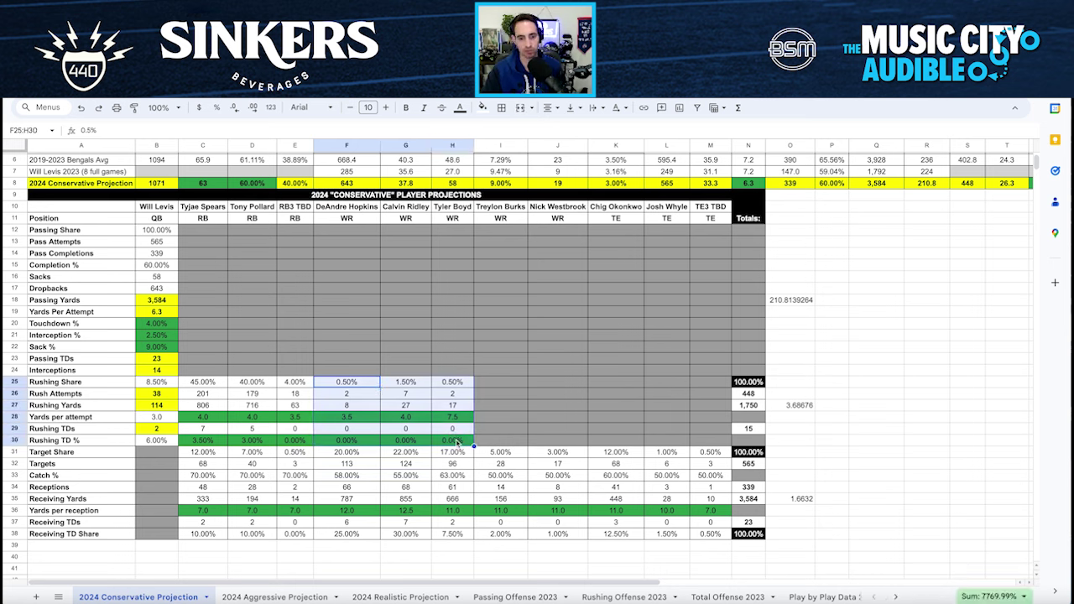
click(466, 443)
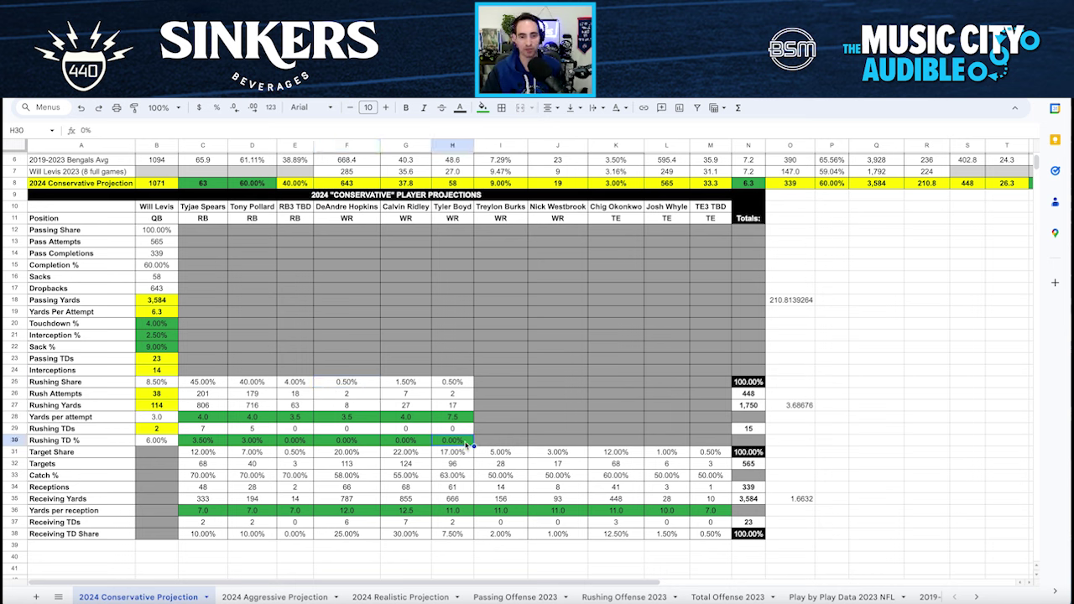
- Compare the target shares projected for DeAndre Hopkins, Calvin Ridley and Tyler Boyd
click(369, 454)
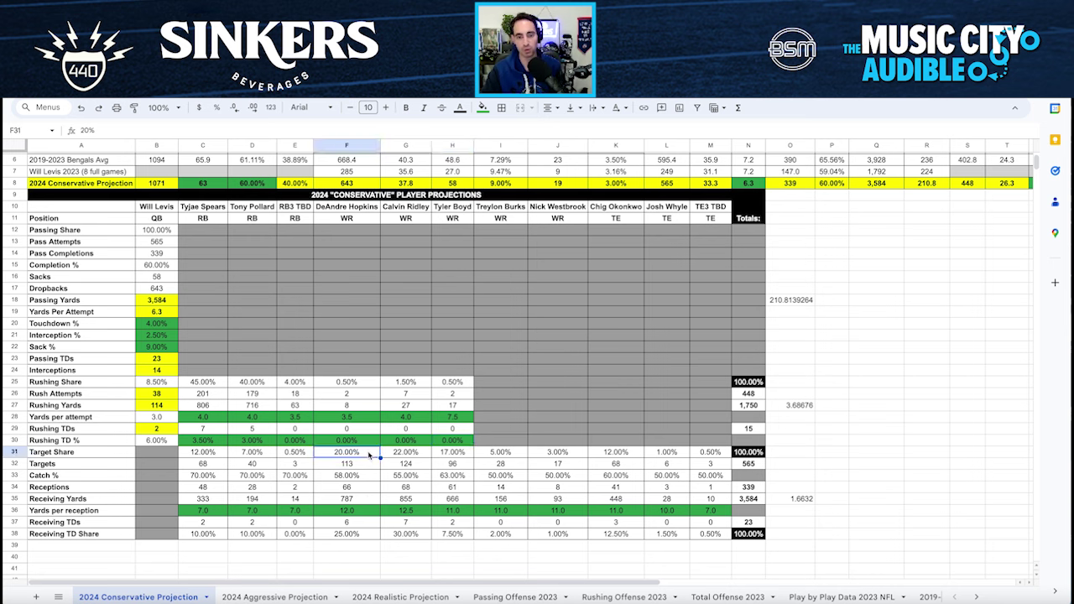
click(427, 457)
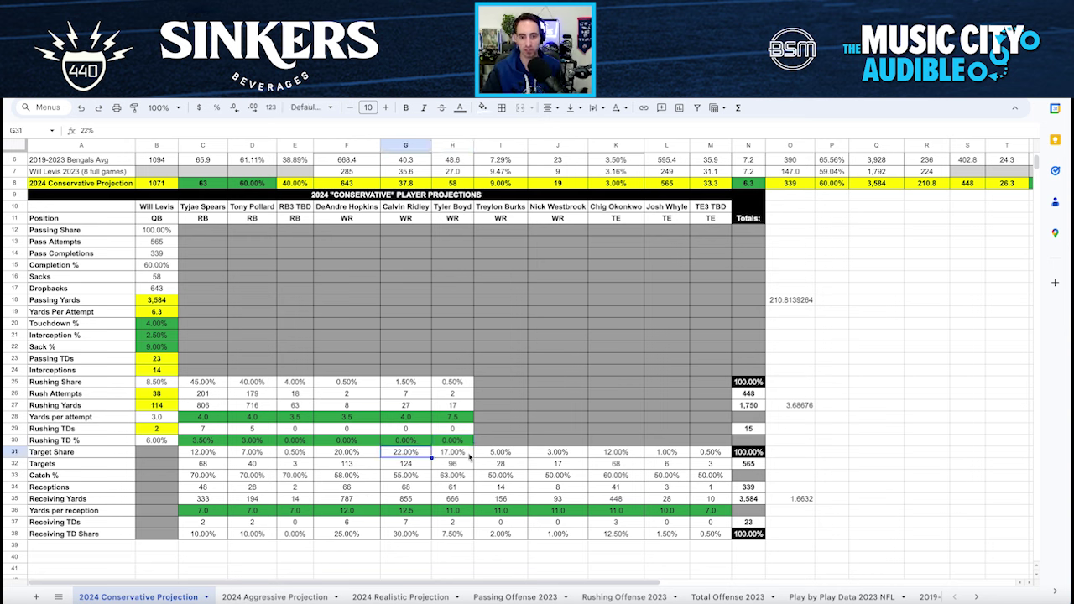
click(467, 456)
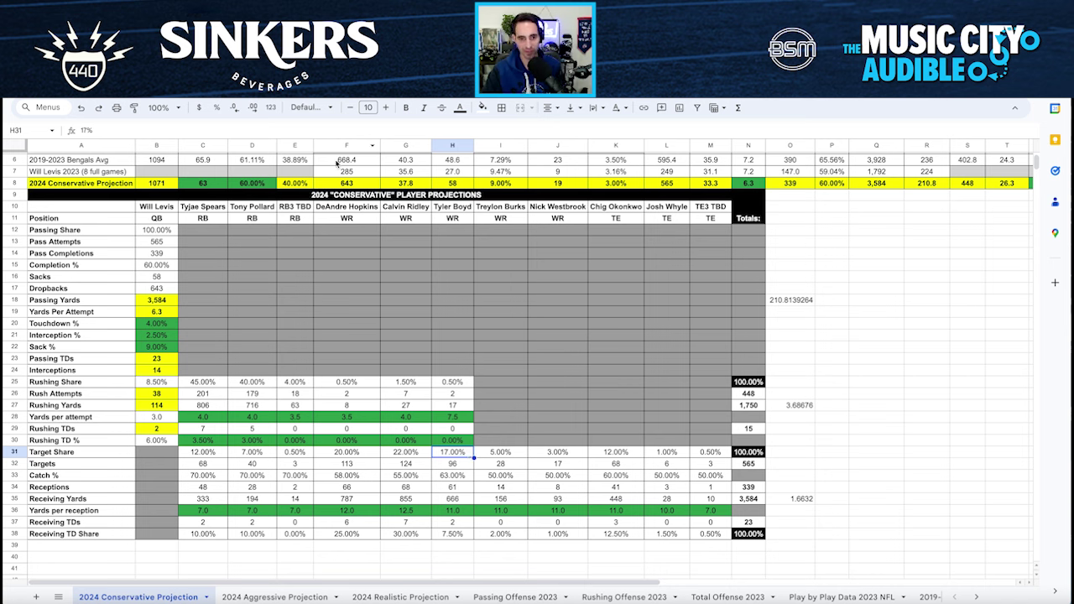
- Review DeAndre Hopkins's projected targets, receptions, receiving yards and receiving TDs
click(372, 468)
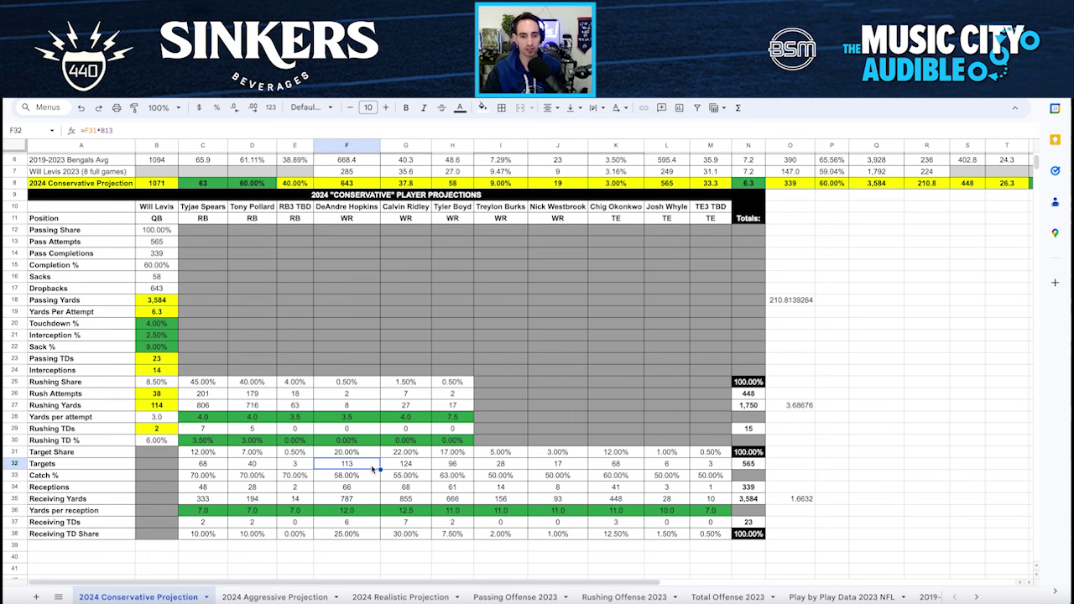
click(370, 491)
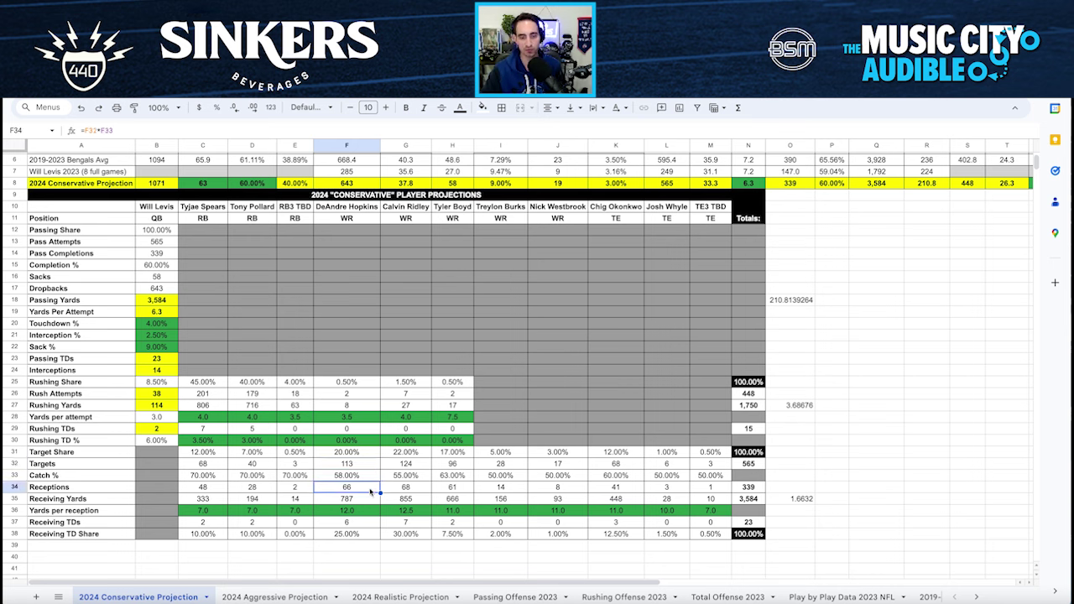
click(367, 503)
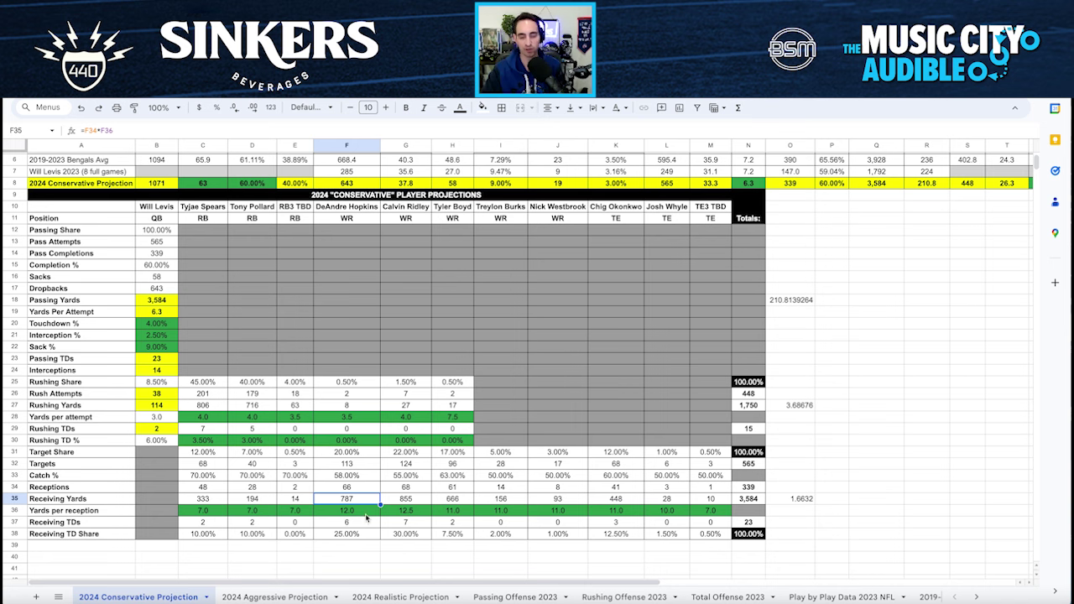
click(366, 524)
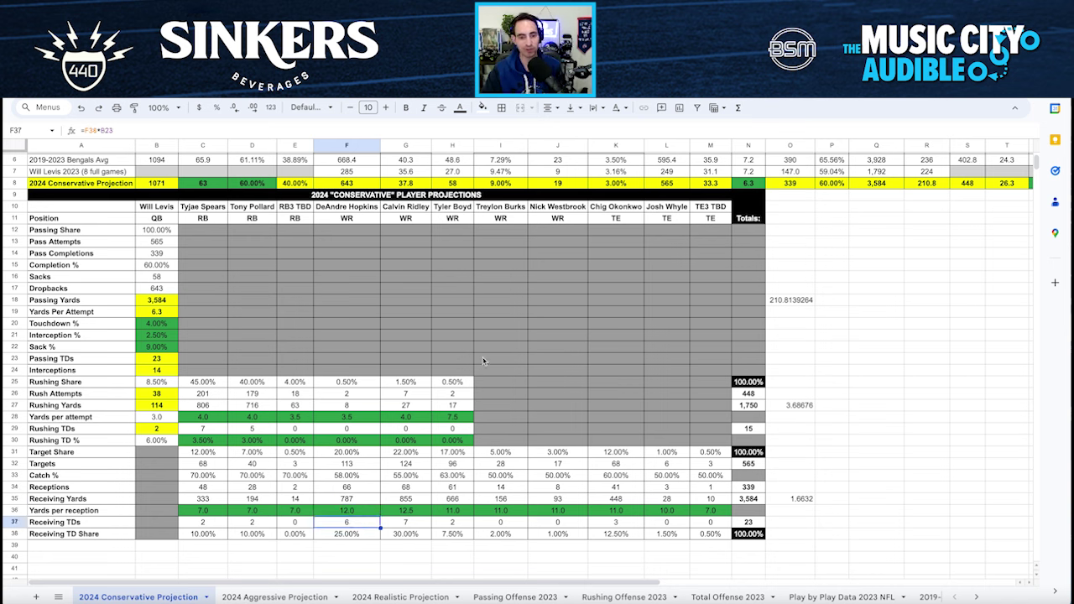
- Review Calvin Ridley's projected targets, receptions, receiving yards and receiving TDs, and check Tyler Boyd's receiving TDs
click(421, 466)
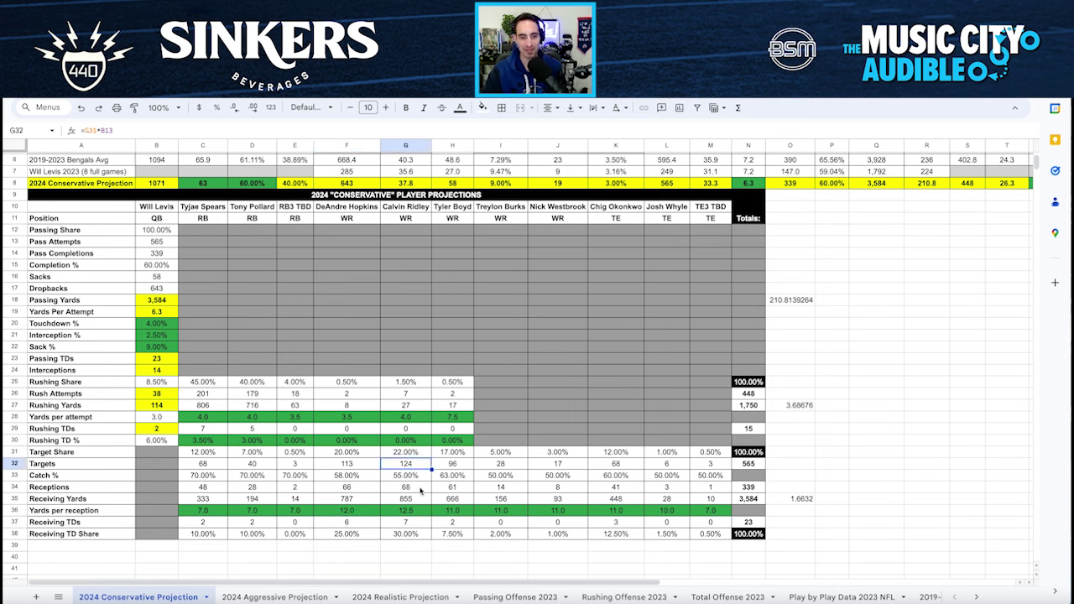
click(422, 490)
click(421, 500)
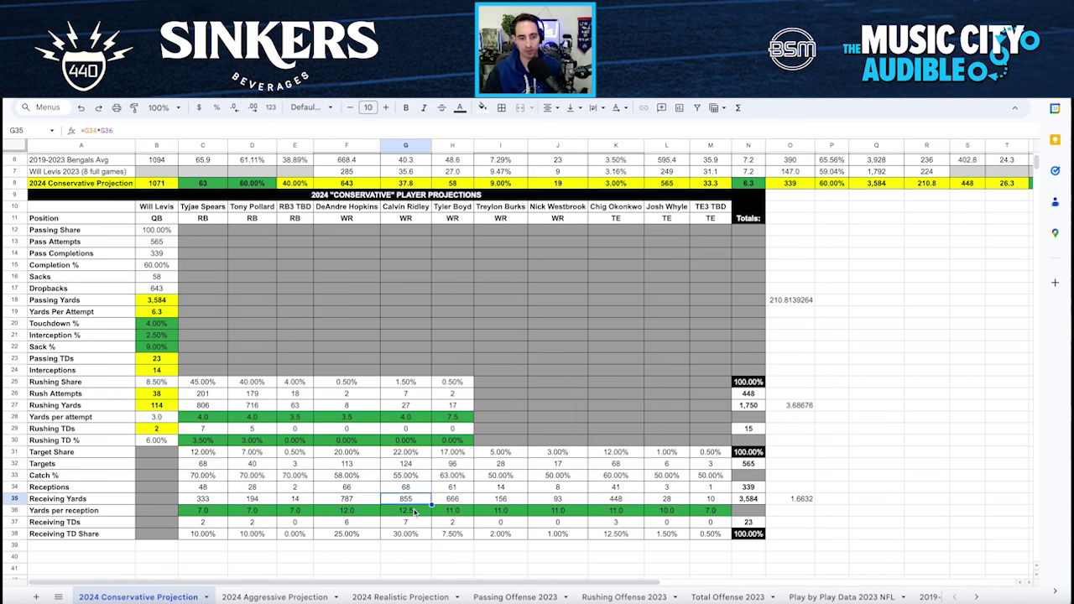
click(427, 525)
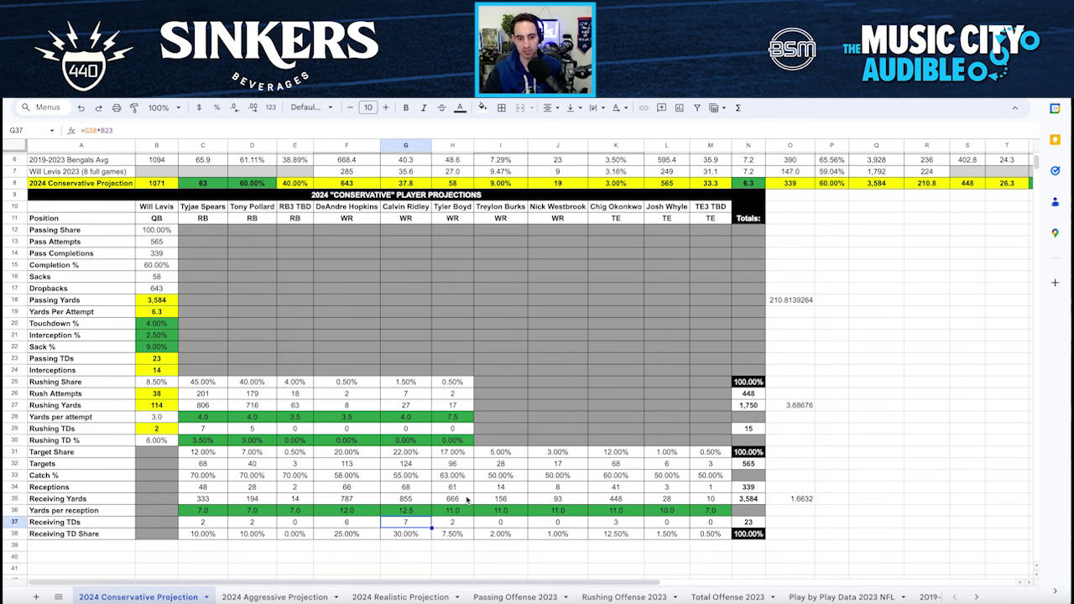
click(464, 524)
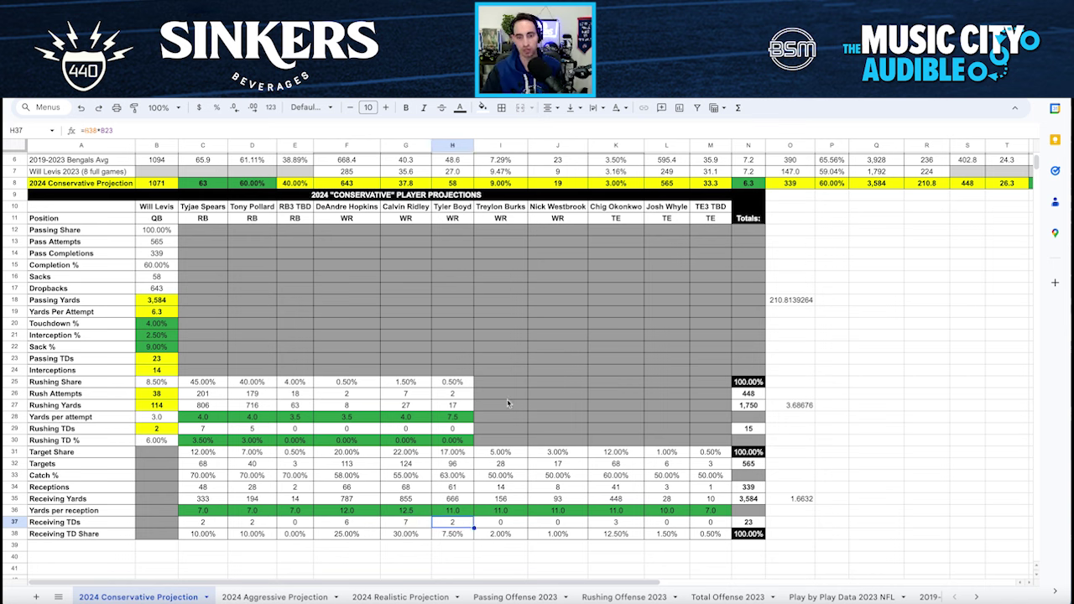
- Highlight the Treylon Burks and Nick Westbrook columns, and the Josh Whyle and TE3 TBD receiving rows, to review their projections
drag(503, 208, 546, 543)
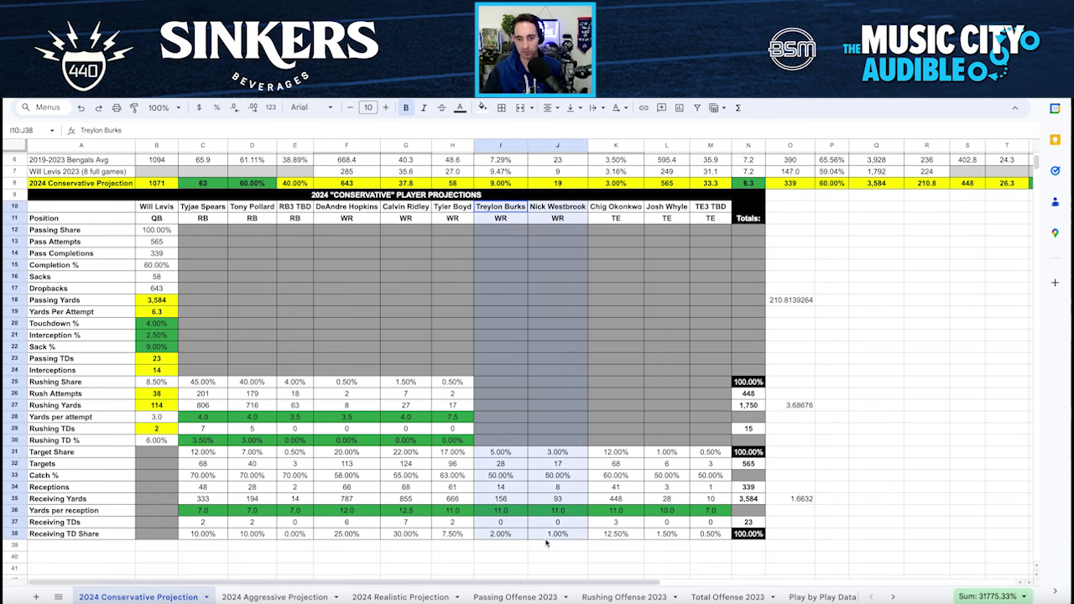
click(508, 557)
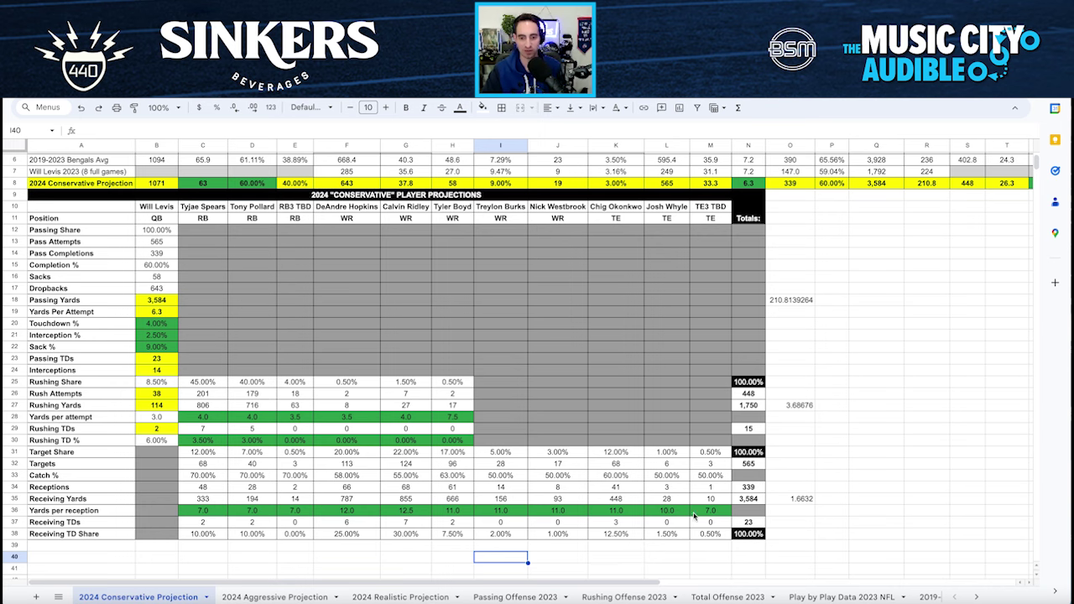
click(710, 533)
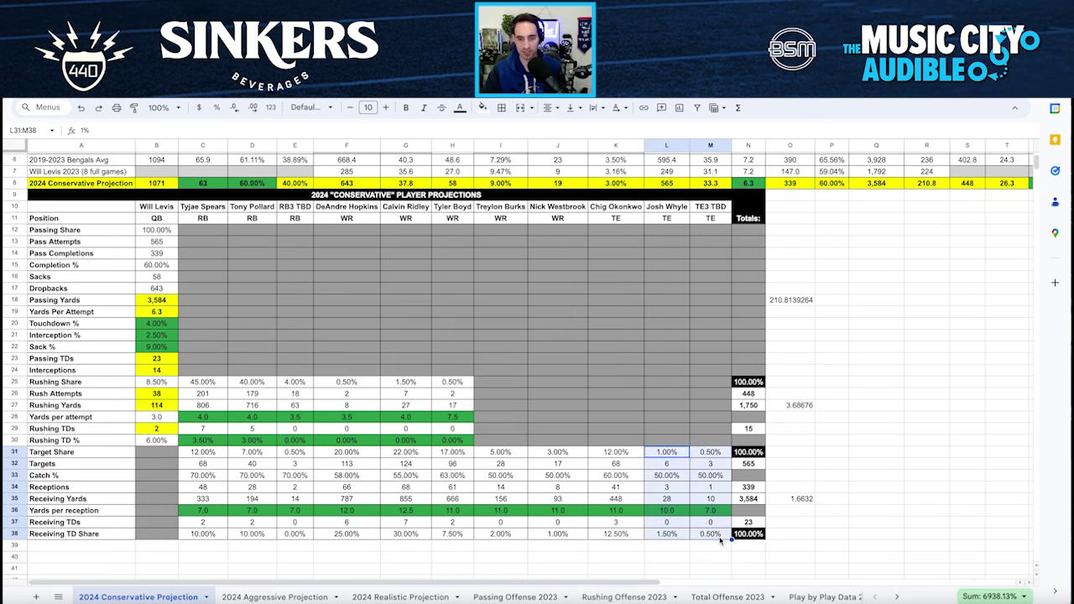
click(659, 546)
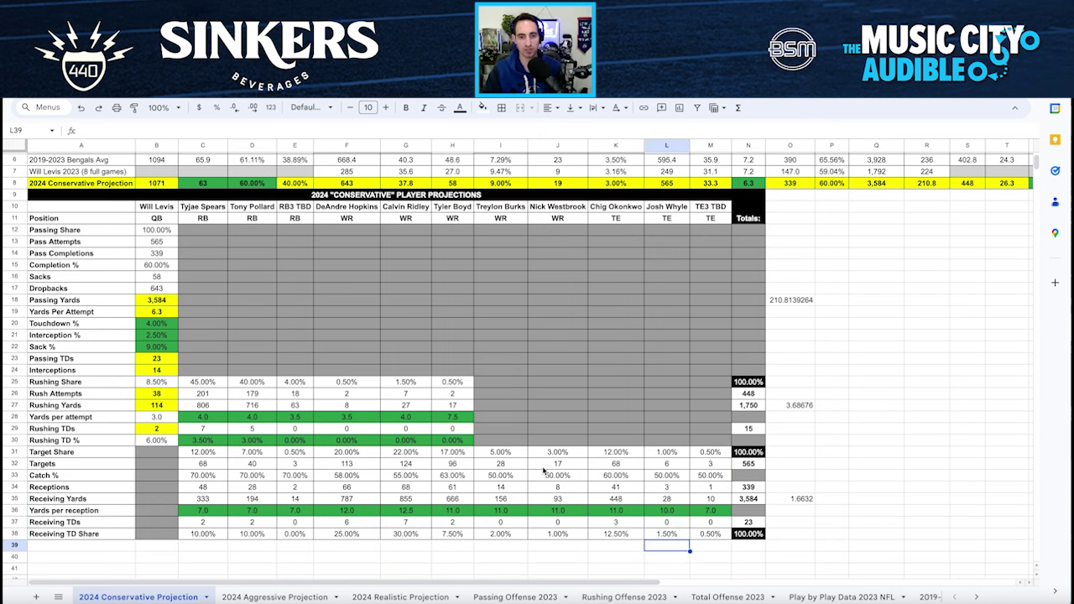
- Check the plays per game, pass % and run % in the 2024 Conservative Projection row of the team stats
scroll(431, 419, up, 3)
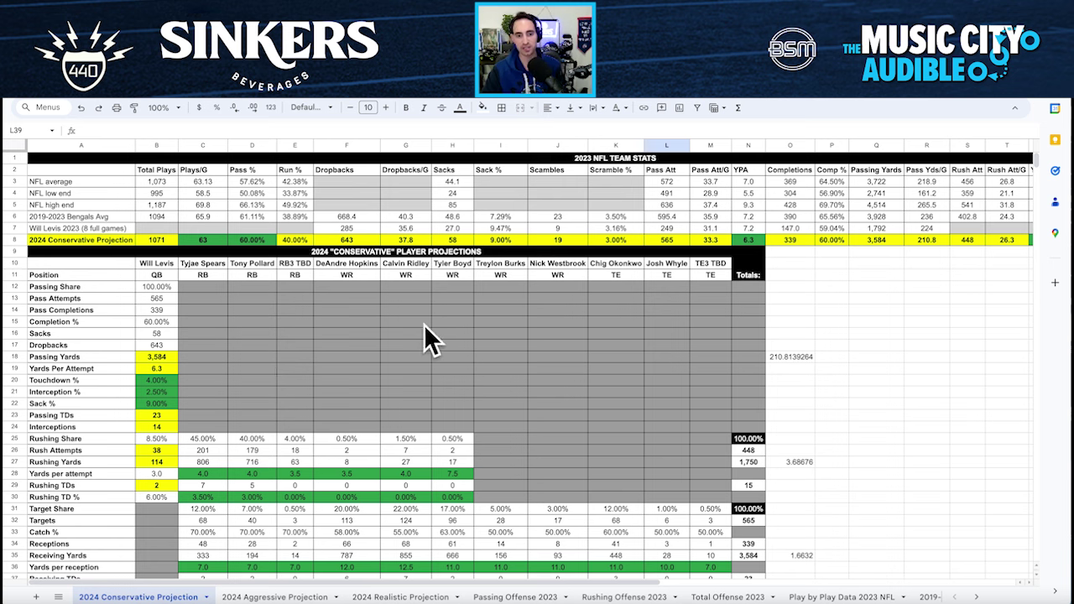
click(217, 242)
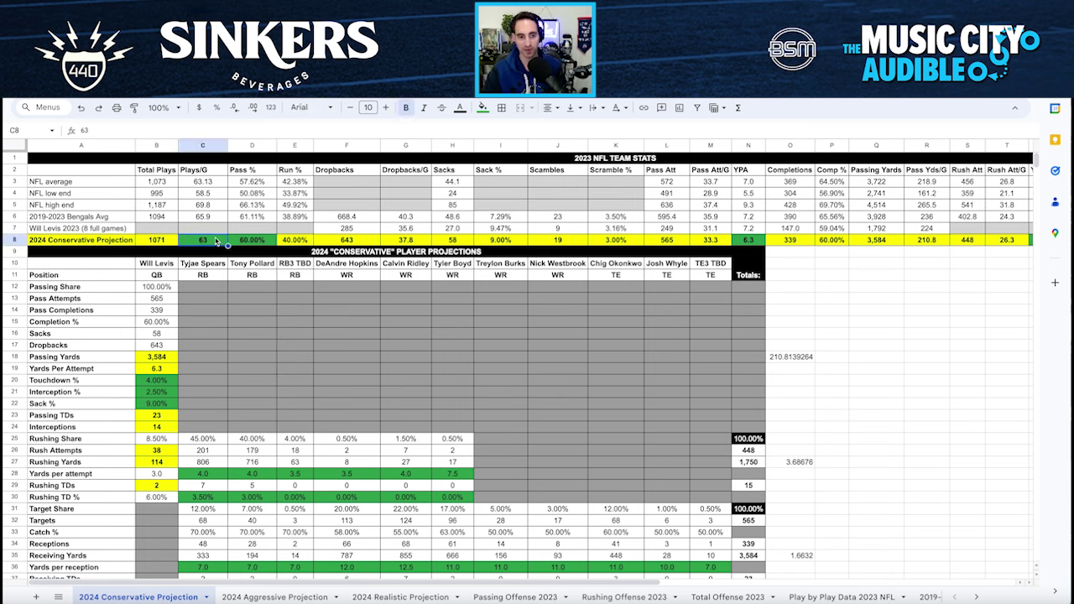
click(262, 244)
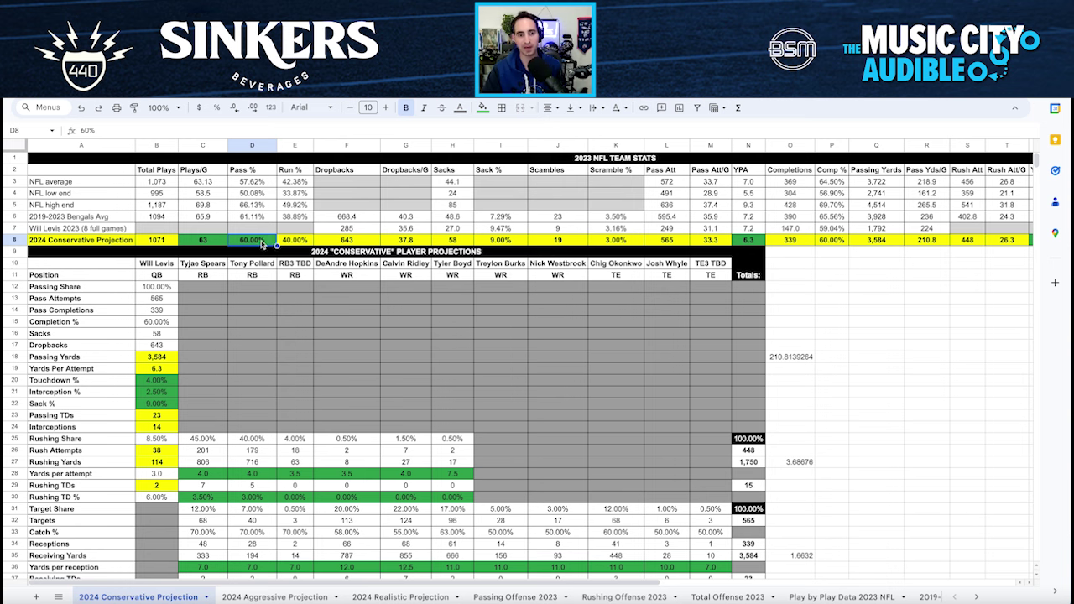
click(310, 242)
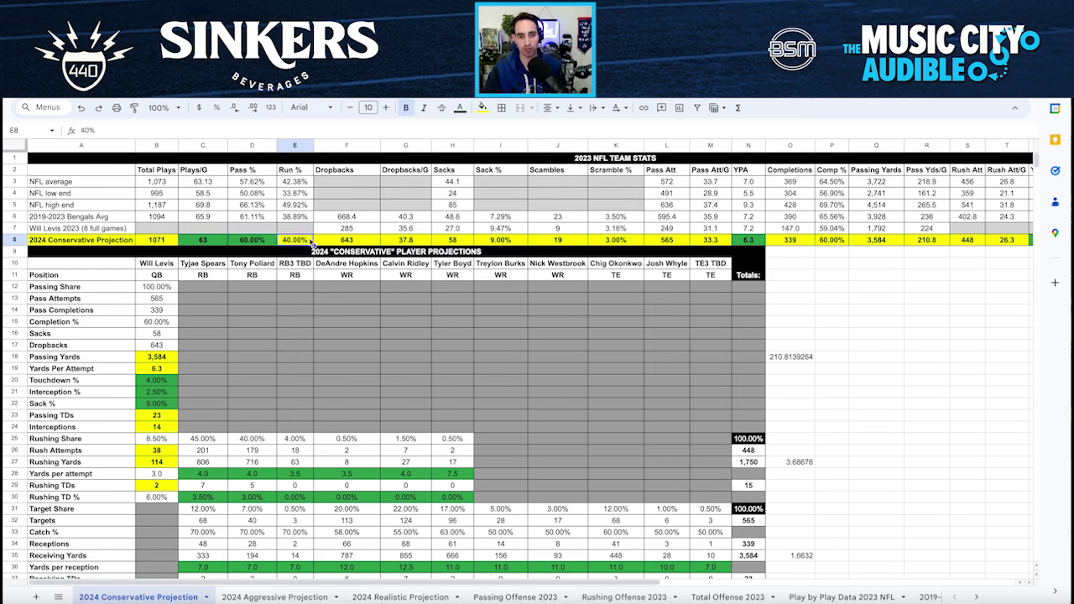
- Compare the conservative projection's plays per game with the 2019-2023 Bengals average and the NFL average
click(201, 239)
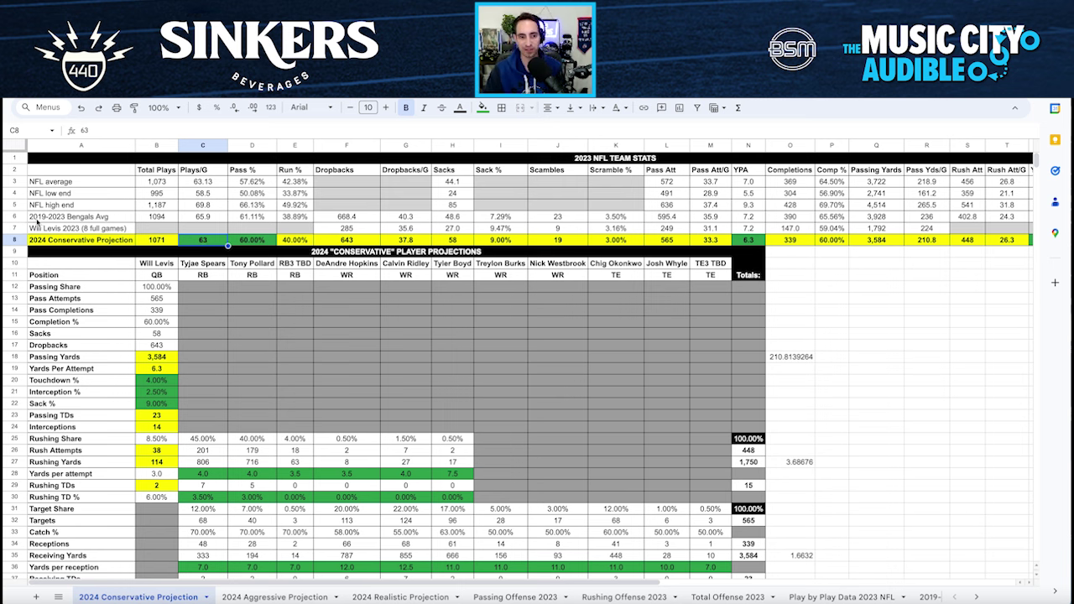
drag(48, 219, 220, 222)
click(198, 221)
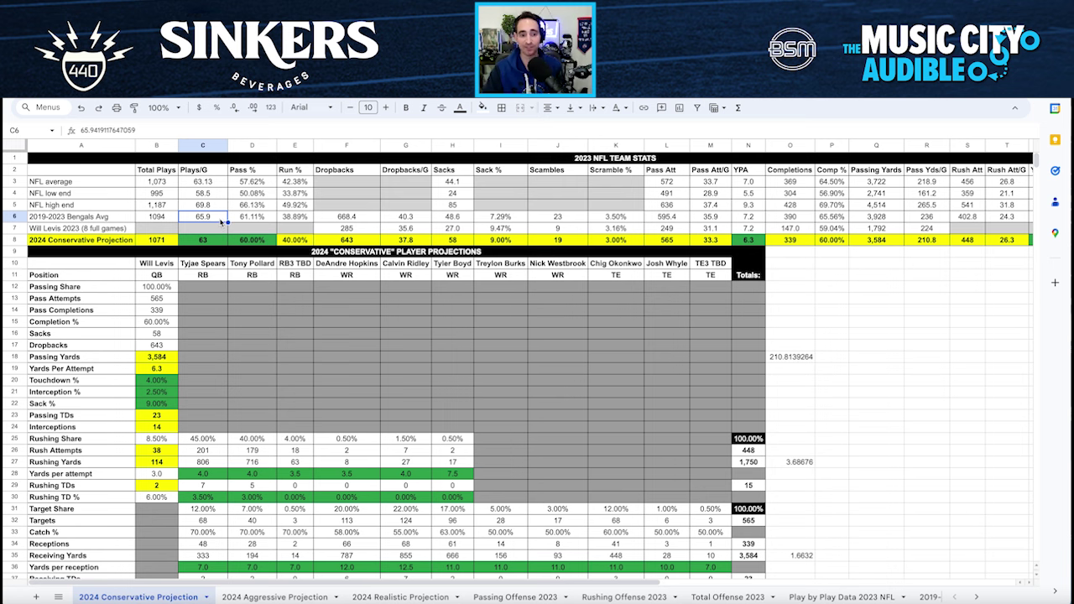
click(214, 183)
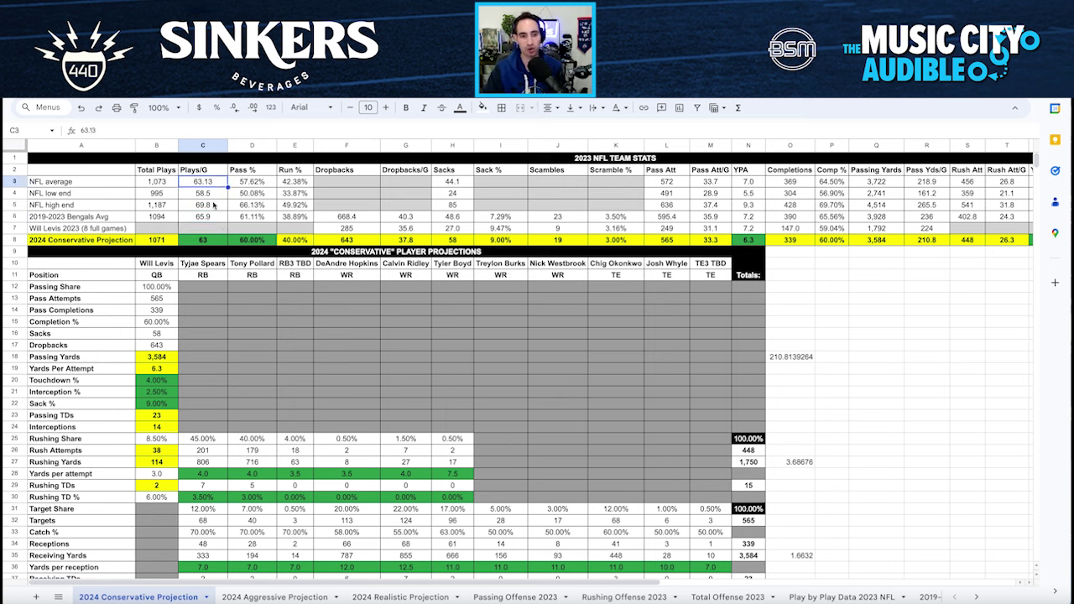
click(212, 241)
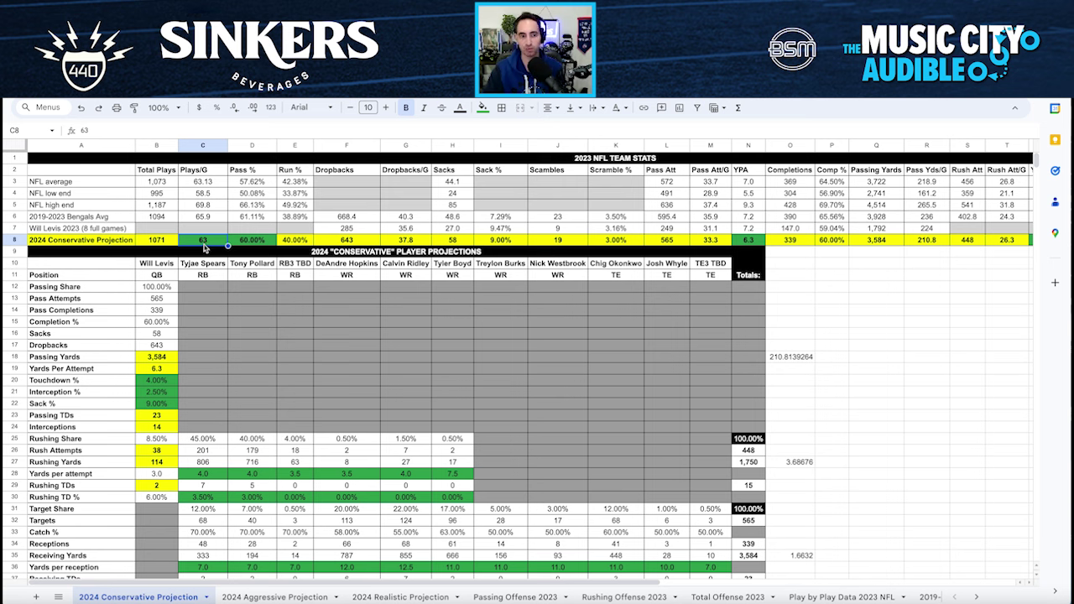
click(204, 217)
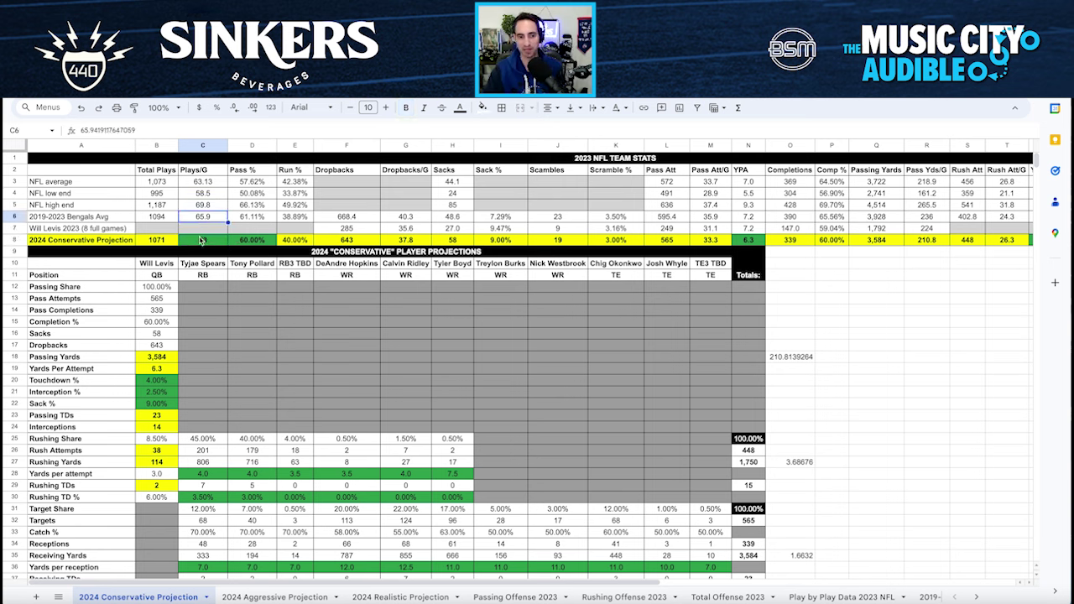
click(202, 241)
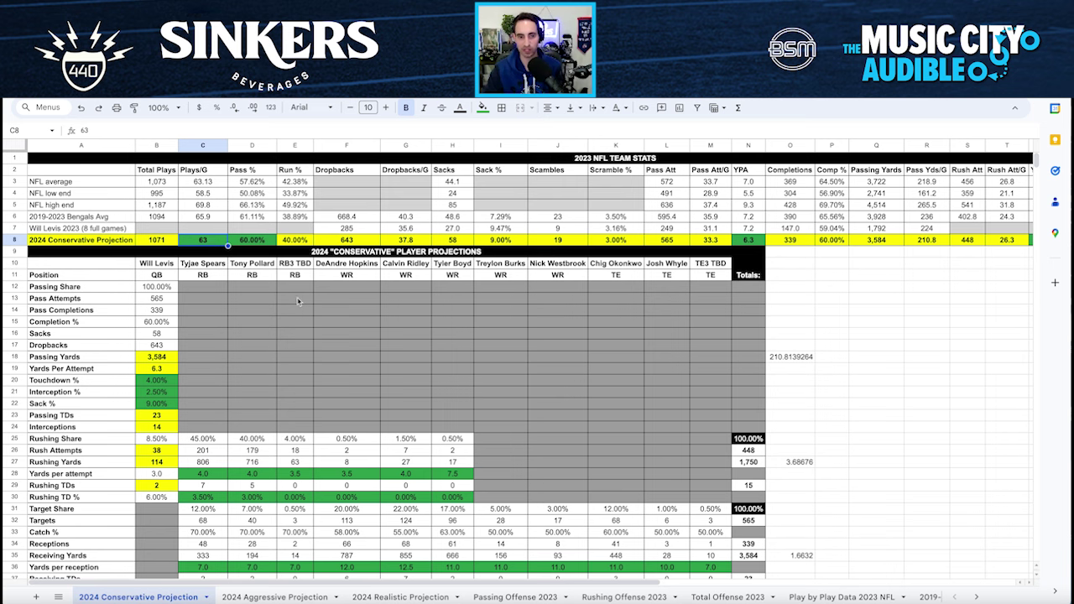
- Review the run %, sack %, pass % and dropbacks in the 2024 Conservative Projection row
click(296, 242)
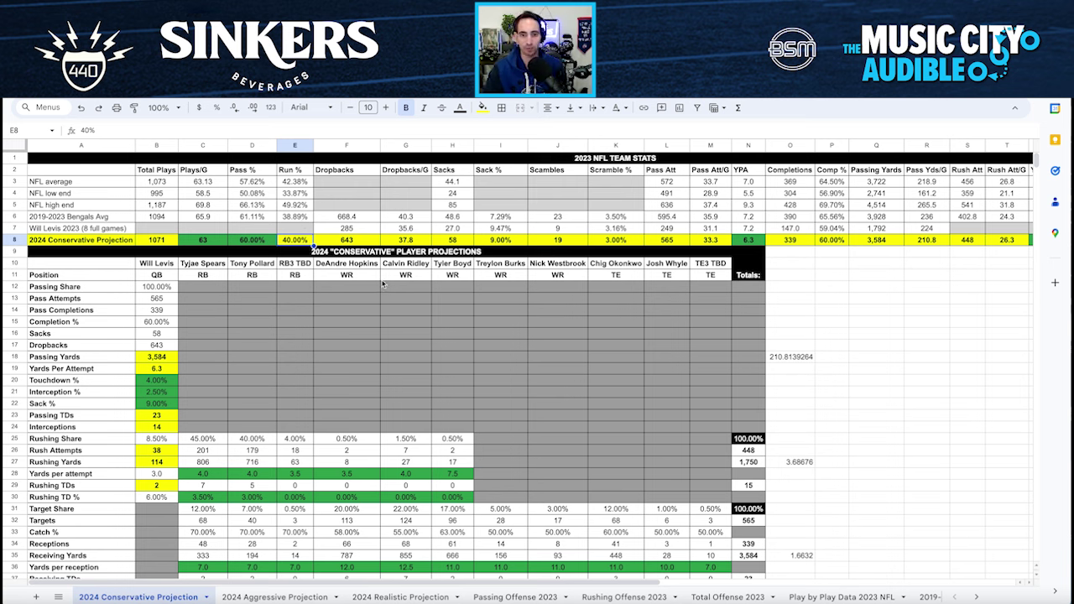
click(522, 241)
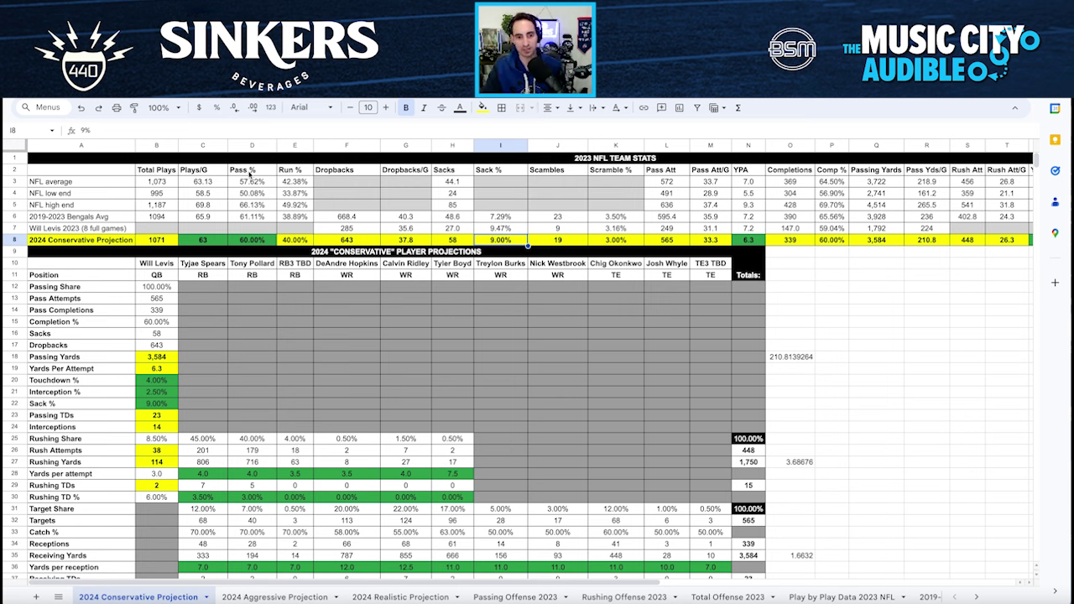
click(248, 242)
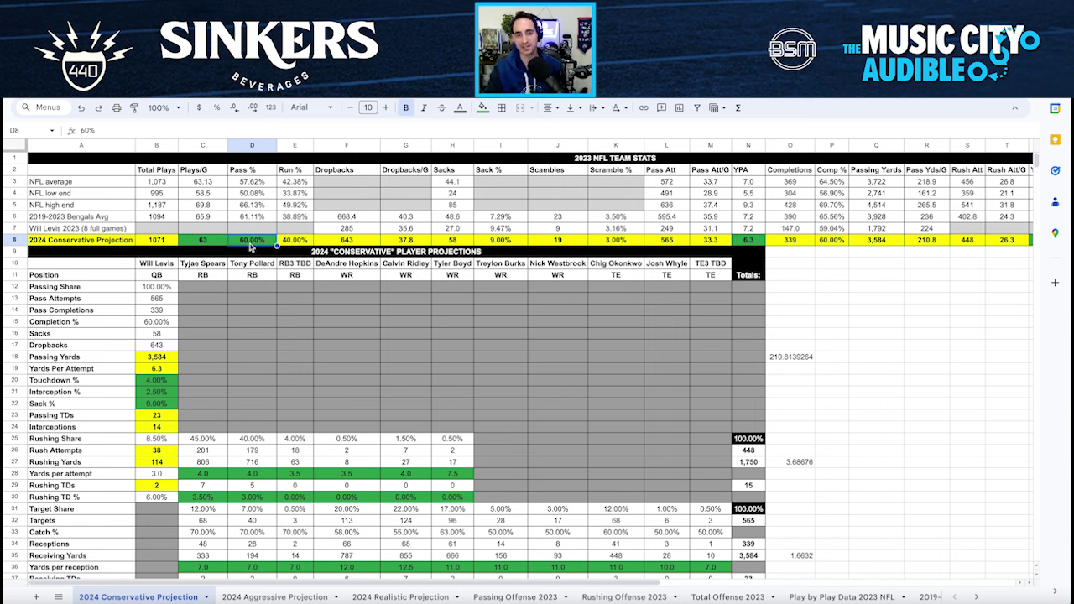
click(352, 242)
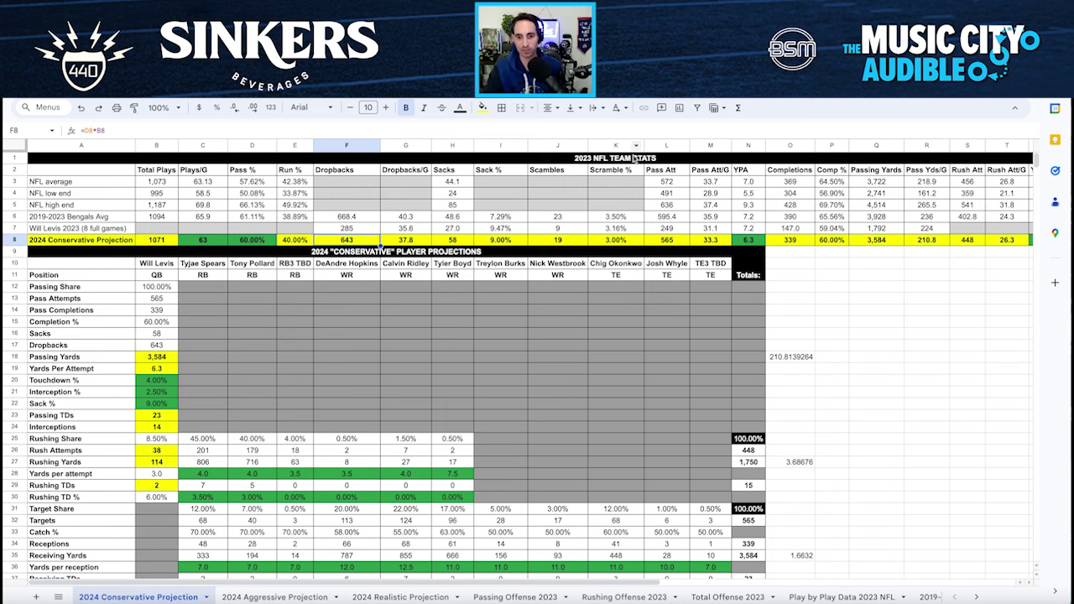
- Compare Will Levis's 2023 scramble % with the conservative projection's rate, and check the projected scrambles
click(629, 227)
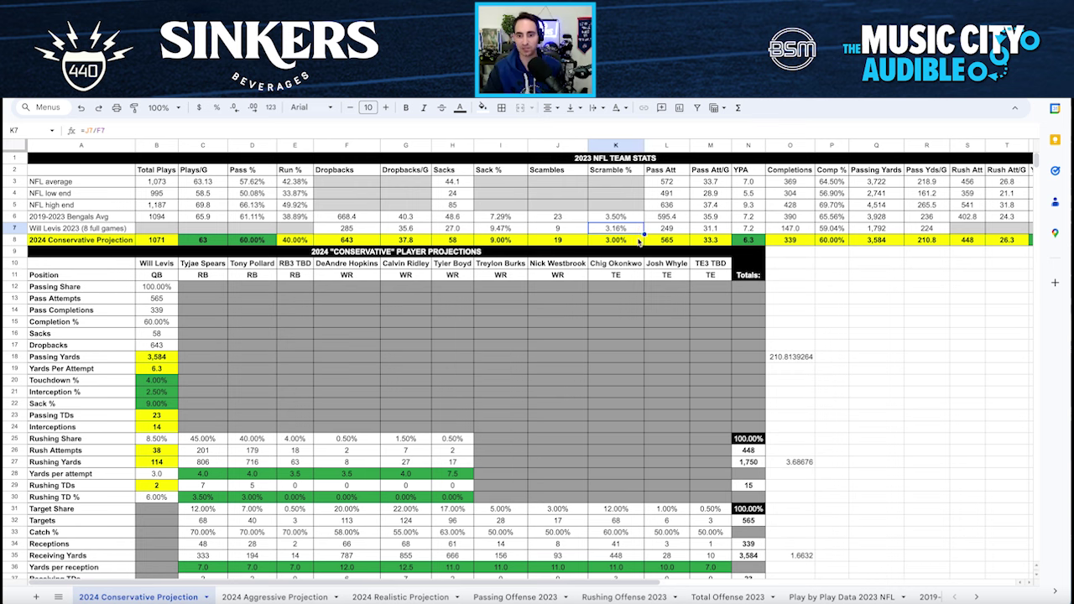
click(639, 242)
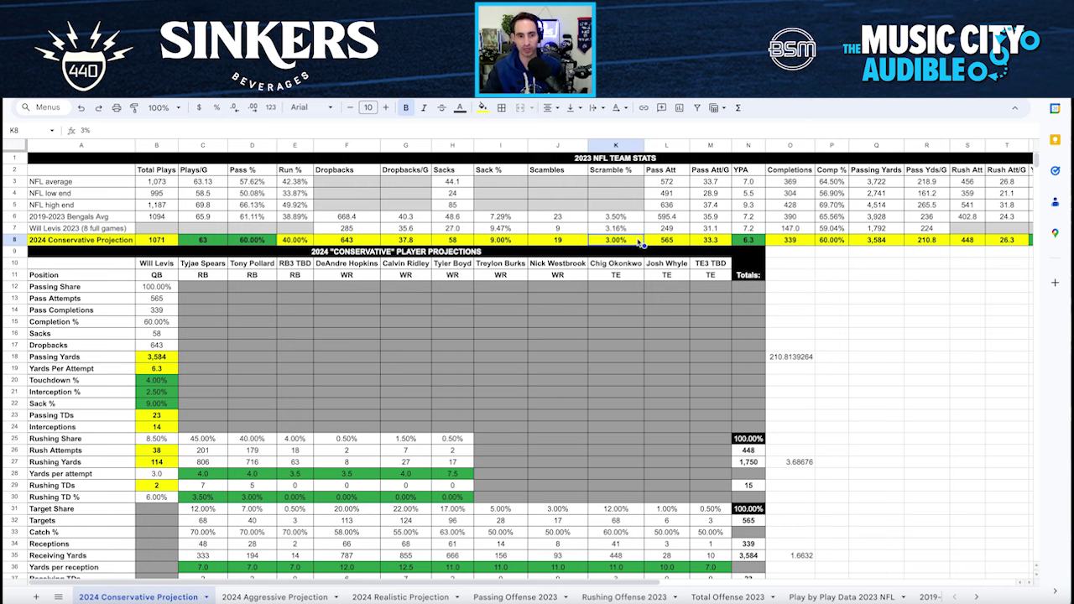
click(575, 243)
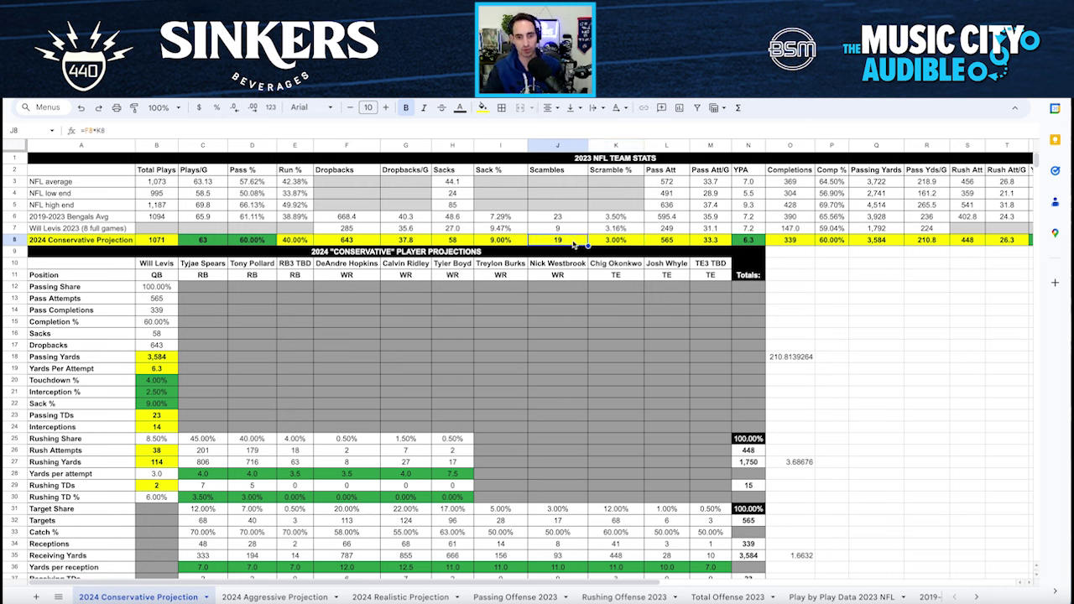
- Compare the projected sack % with Will Levis's 2023 rate and the 2019-2023 Bengals average, and check the projected sacks
click(521, 231)
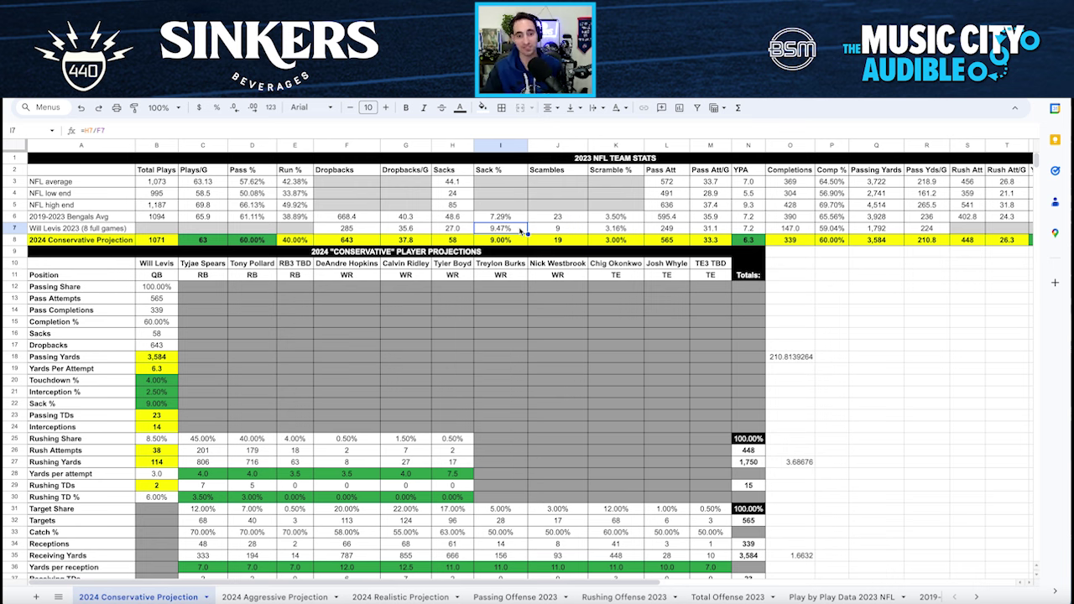
click(517, 241)
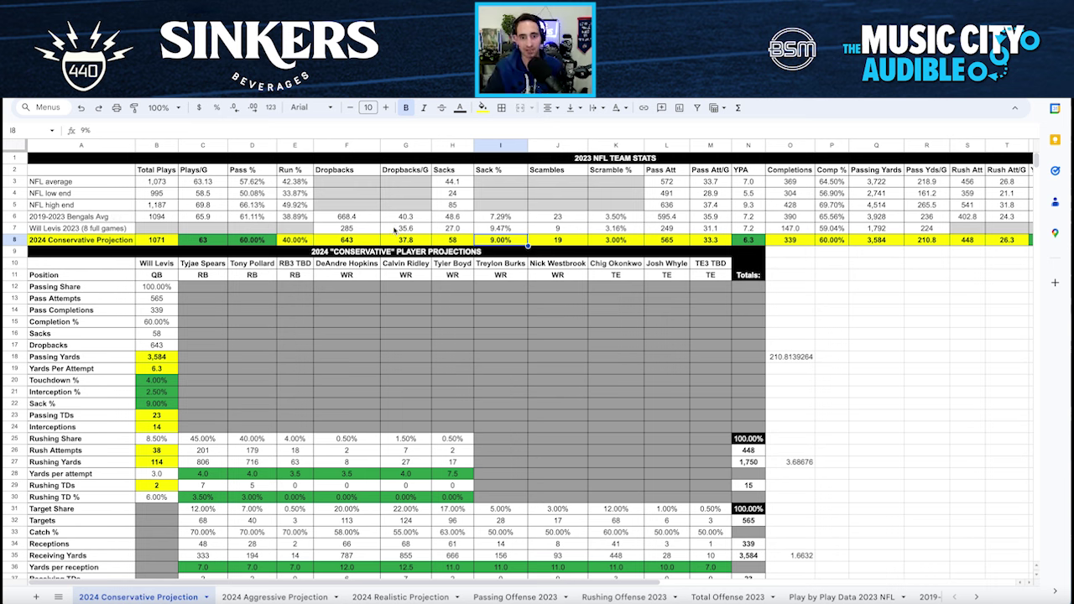
click(520, 220)
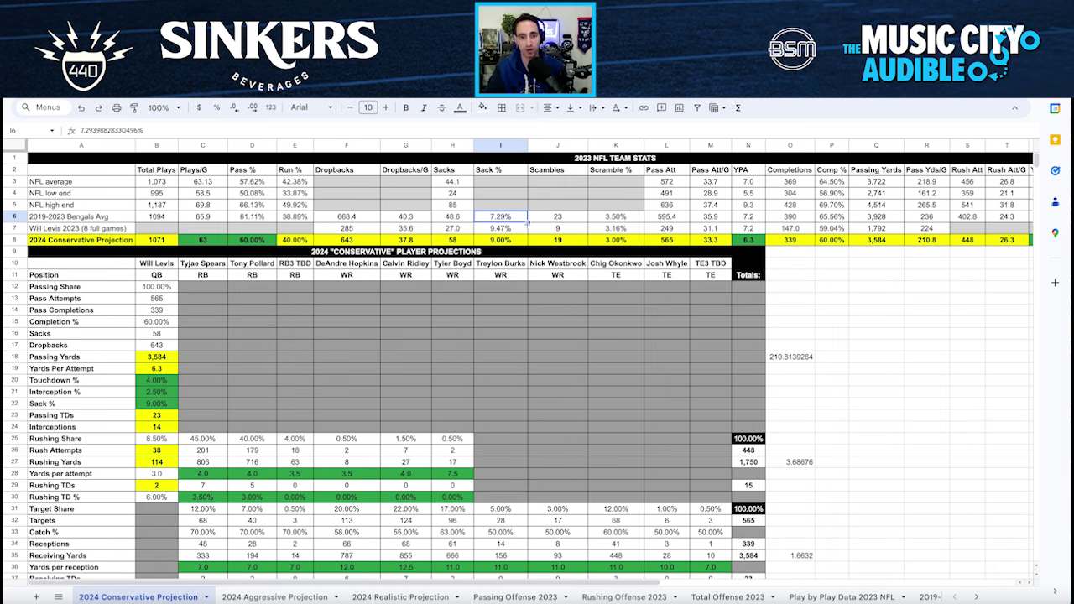
click(520, 241)
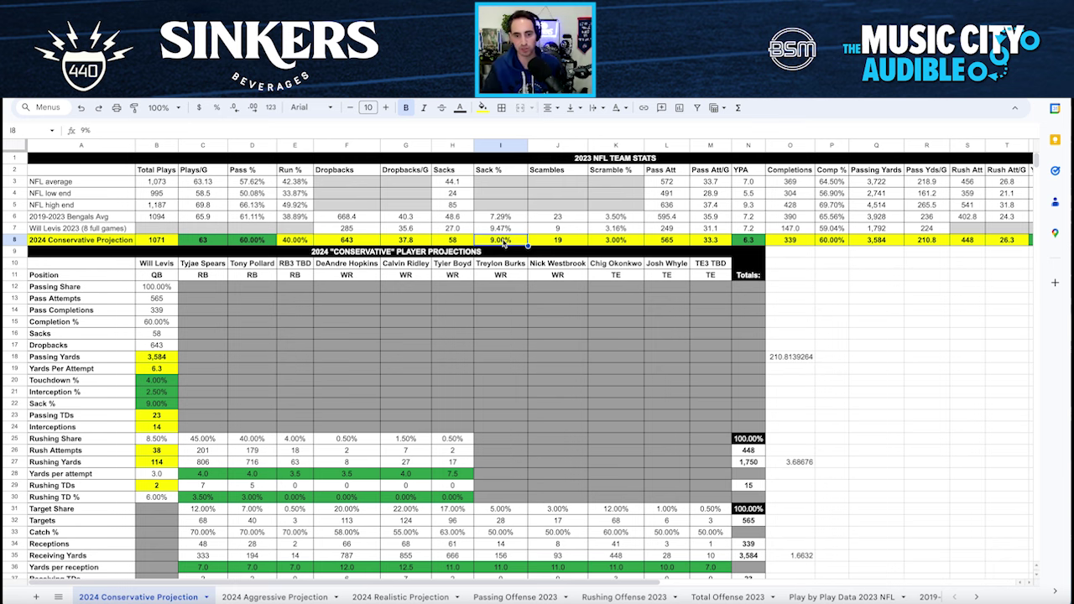
click(467, 244)
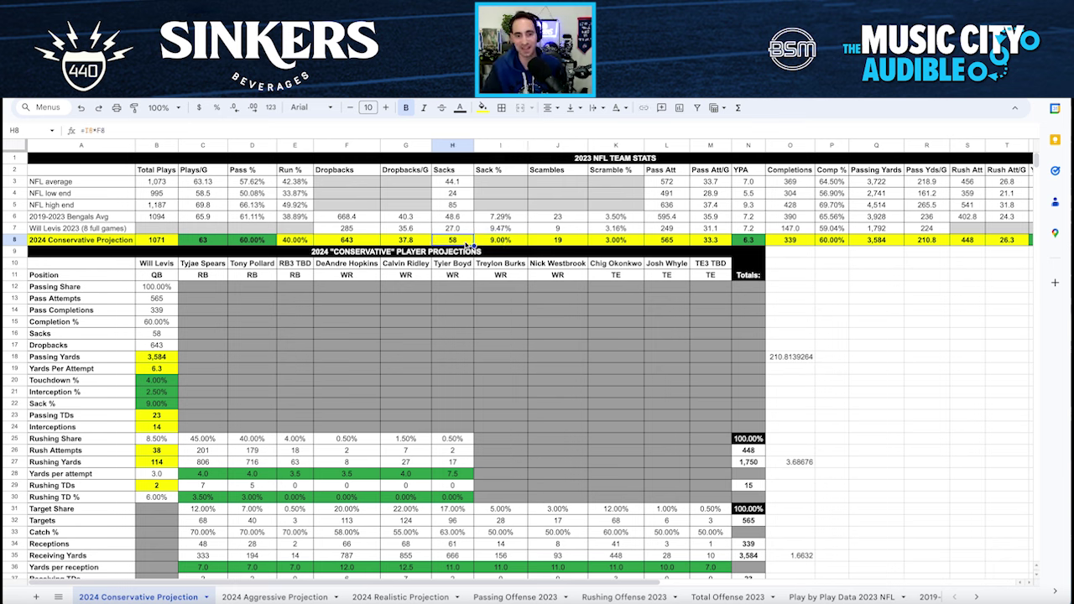
- Review projected pass attempts and run %, and compare the conservative rush attempts with the 2019-2023 Bengals average, NFL average and NFL low end
click(160, 300)
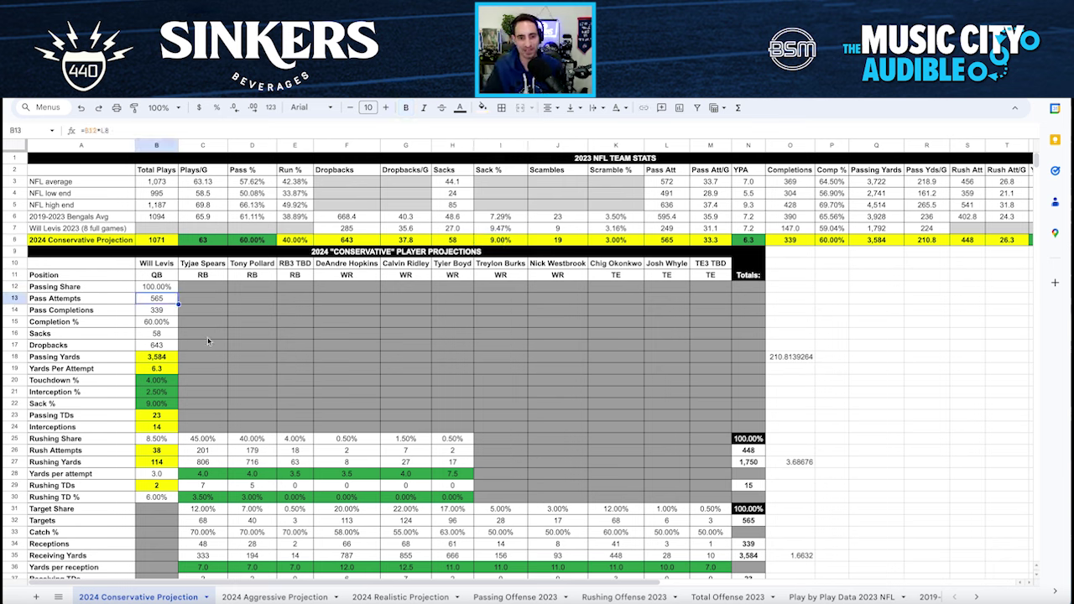
click(299, 242)
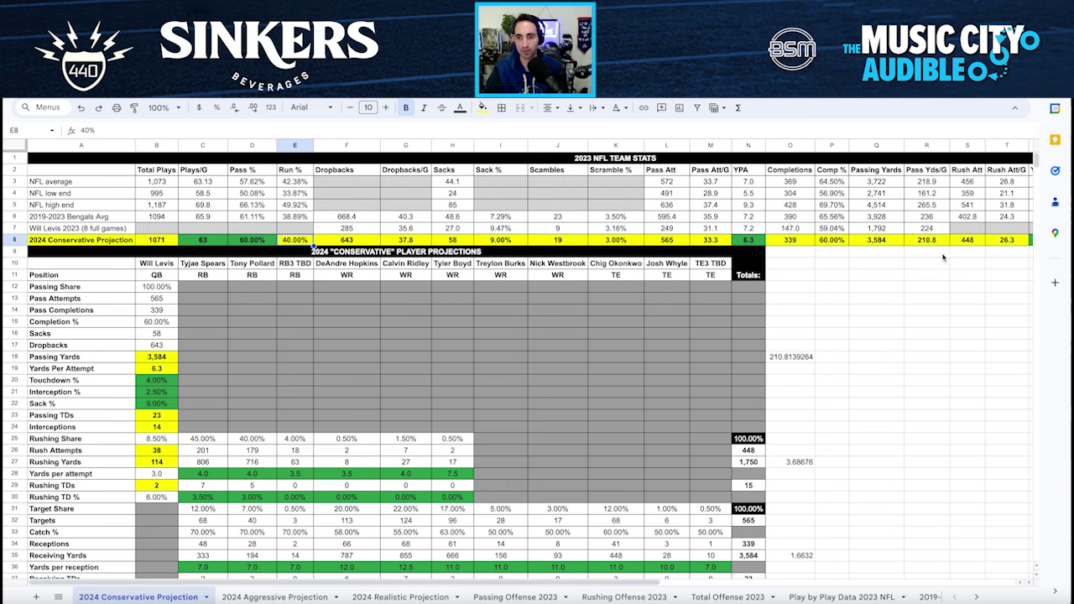
click(969, 241)
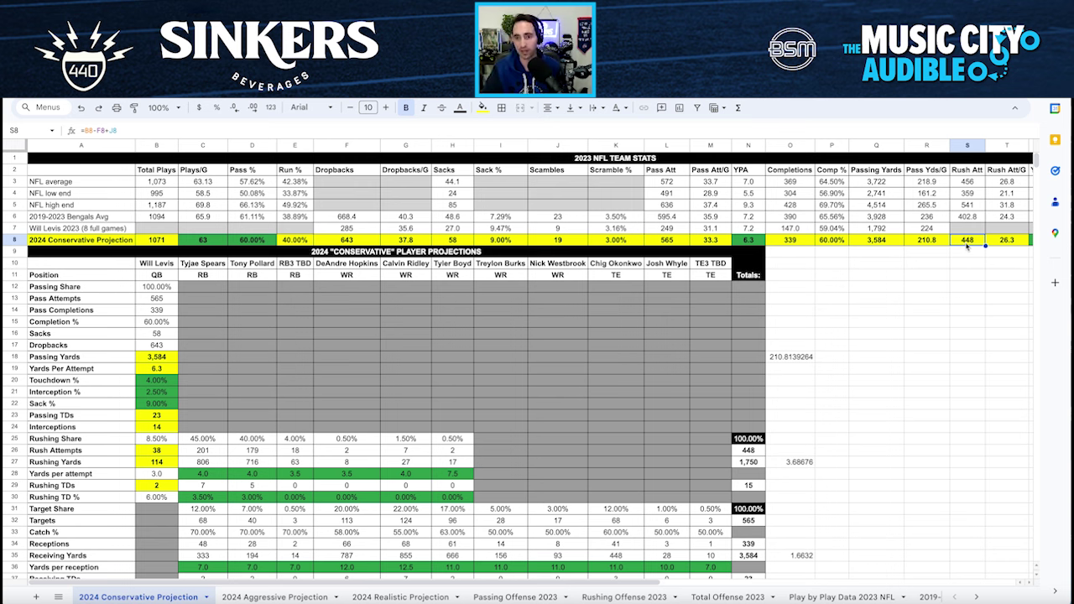
click(969, 219)
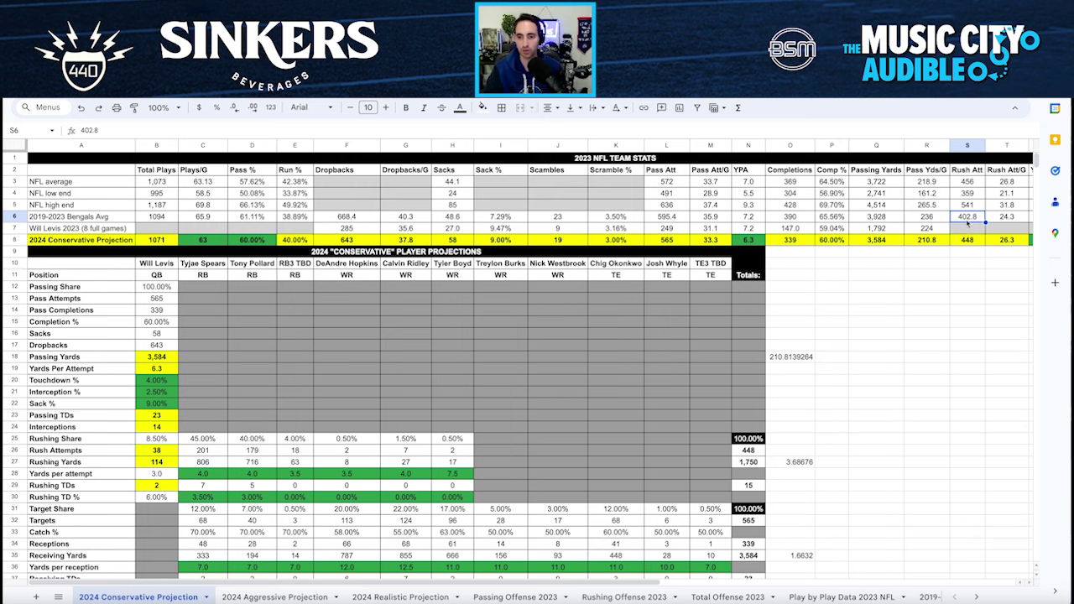
click(969, 245)
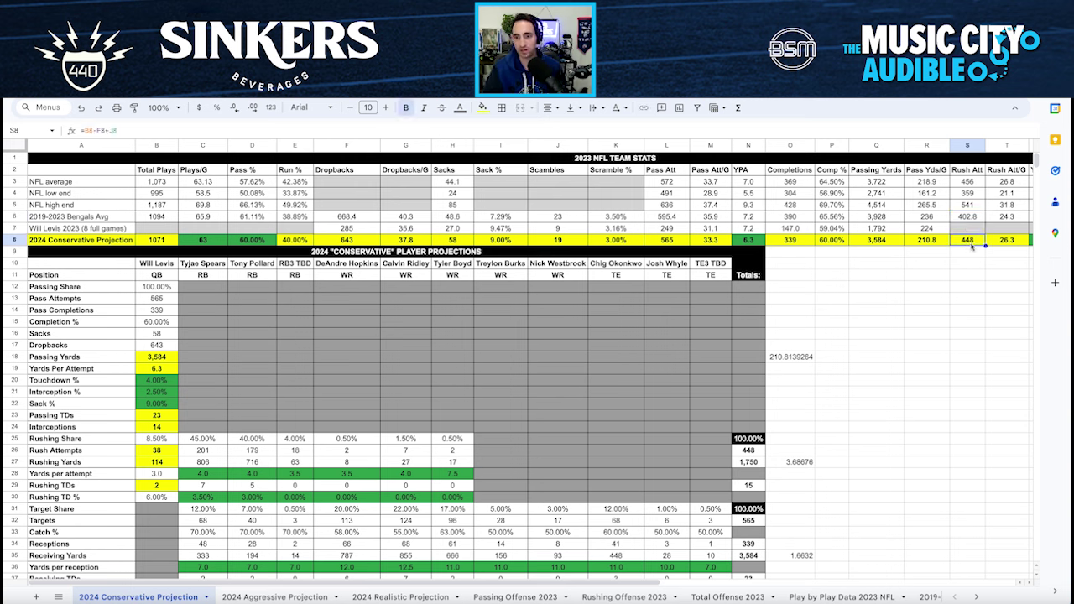
click(978, 183)
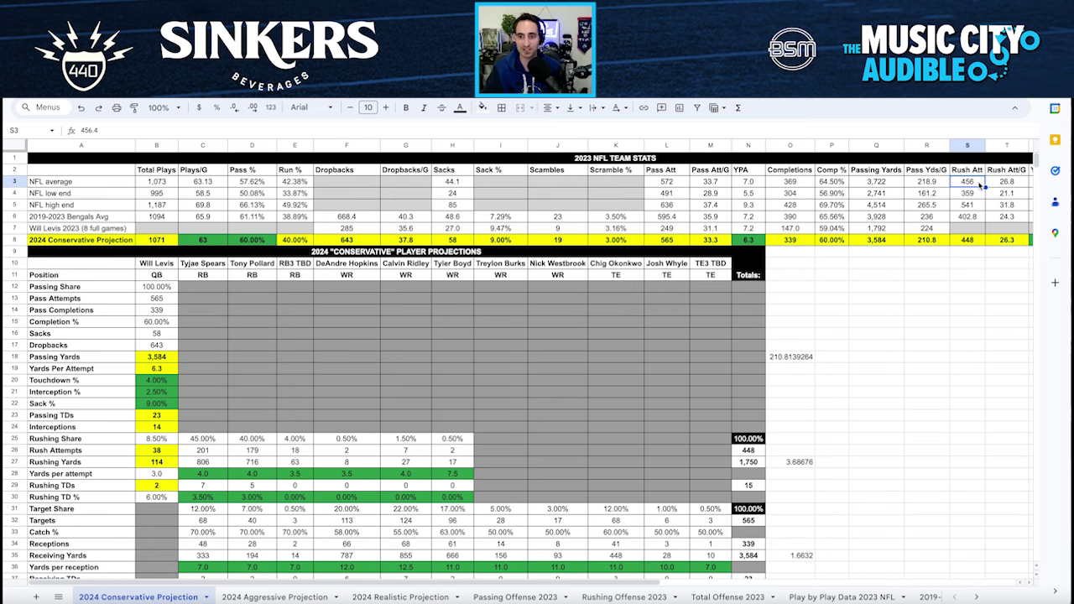
click(976, 194)
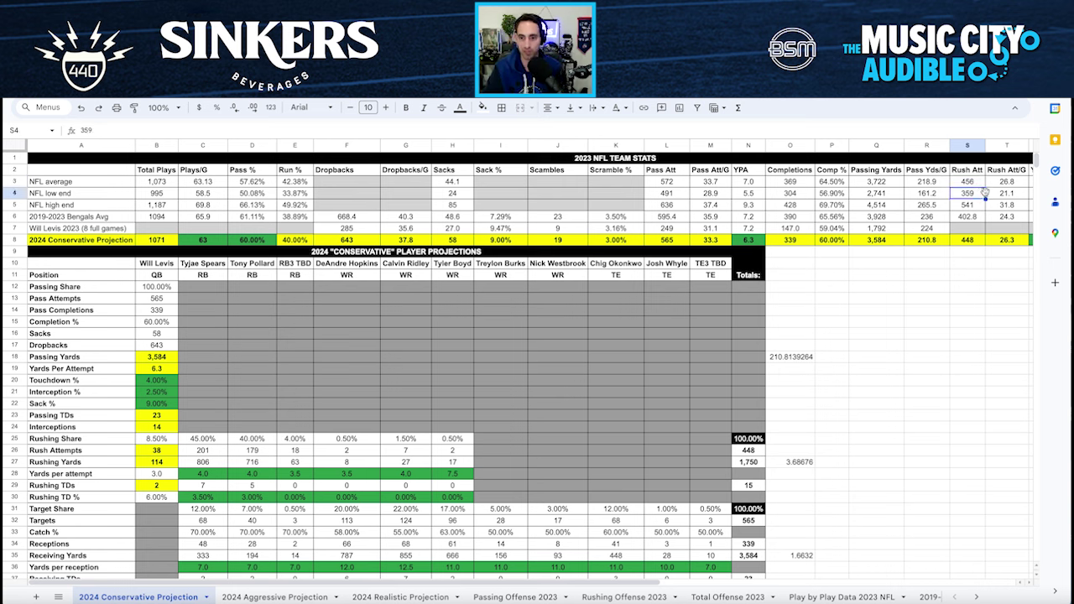
click(979, 241)
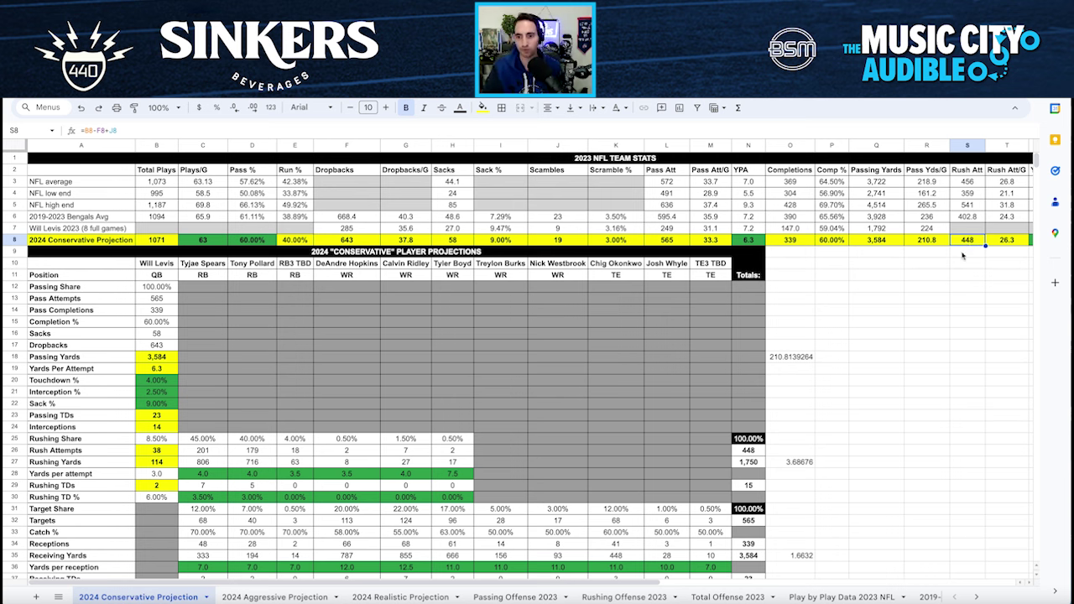
click(1007, 242)
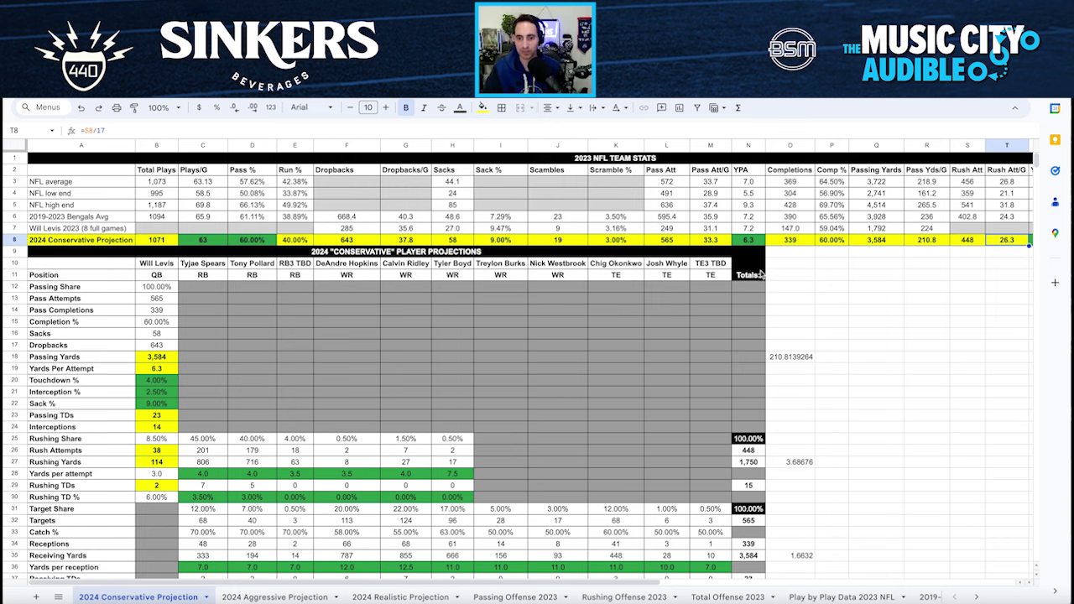
- Check the pass attempts per game, yards per attempt and total yards in the 2024 Conservative Projection row
click(711, 243)
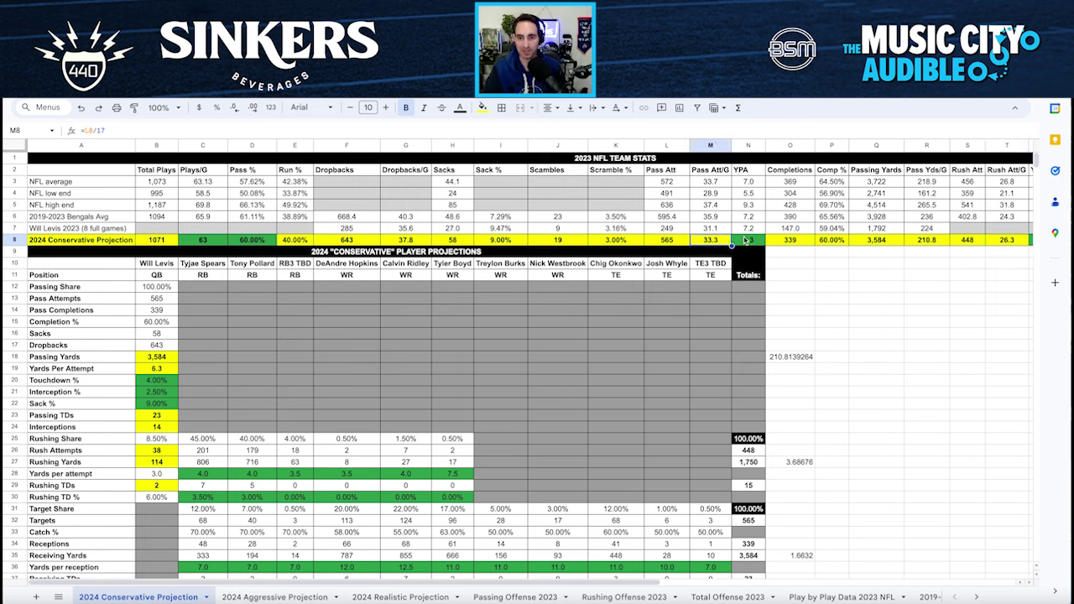
click(755, 243)
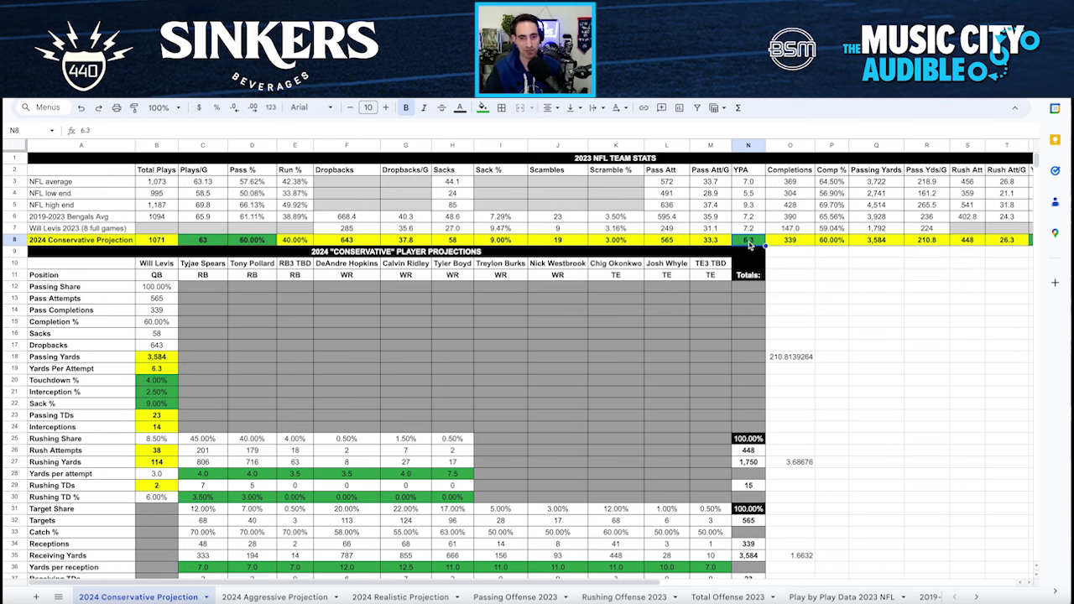
scroll(751, 245, right, 5)
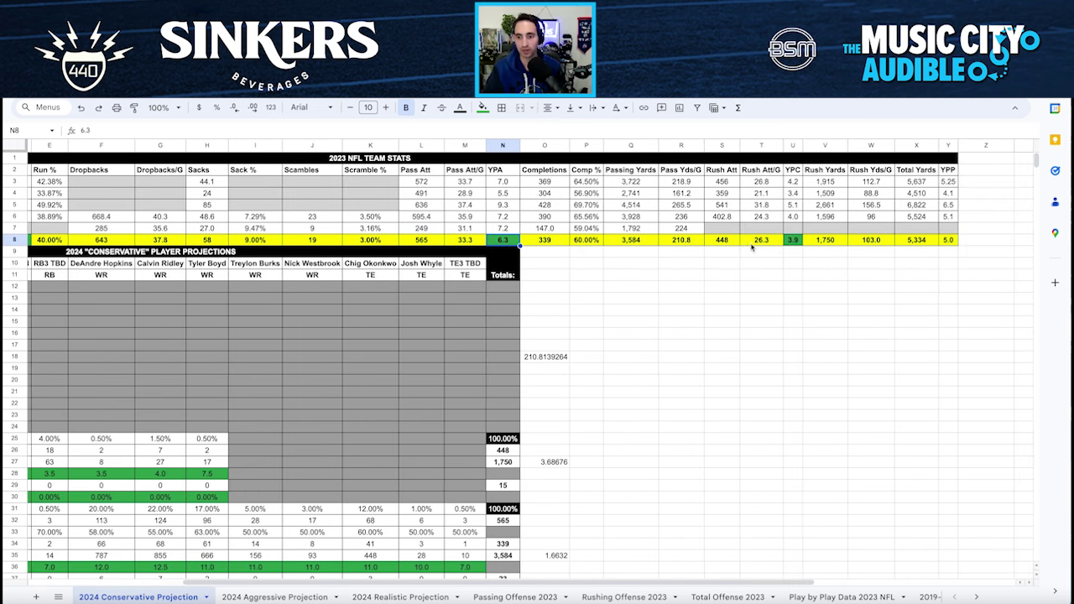
click(922, 245)
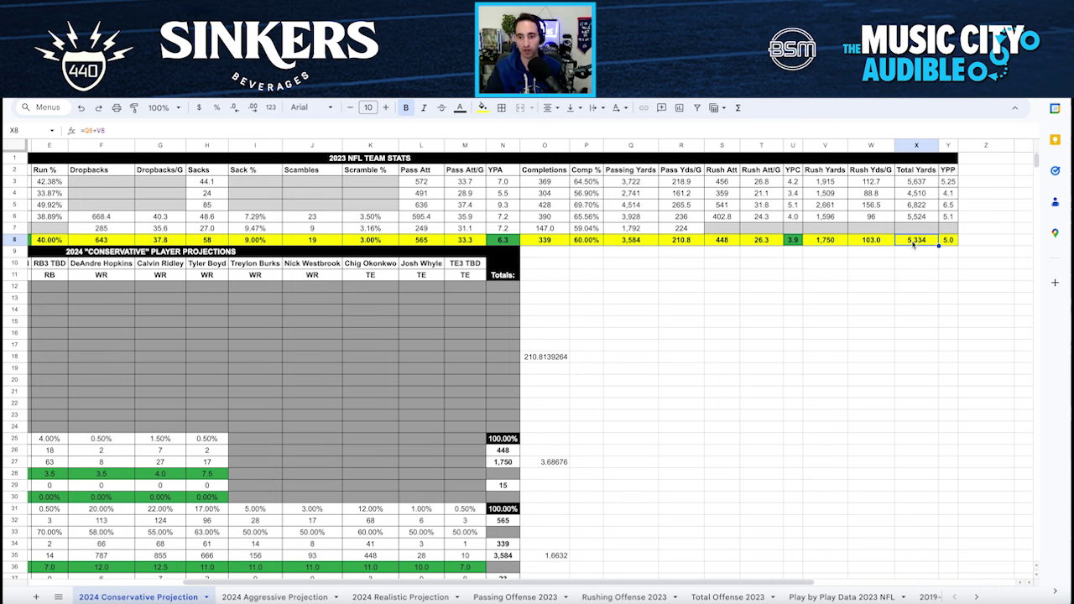
- Review Will Levis's conservative passing yards, passing TDs and interceptions
scroll(677, 289, left, 5)
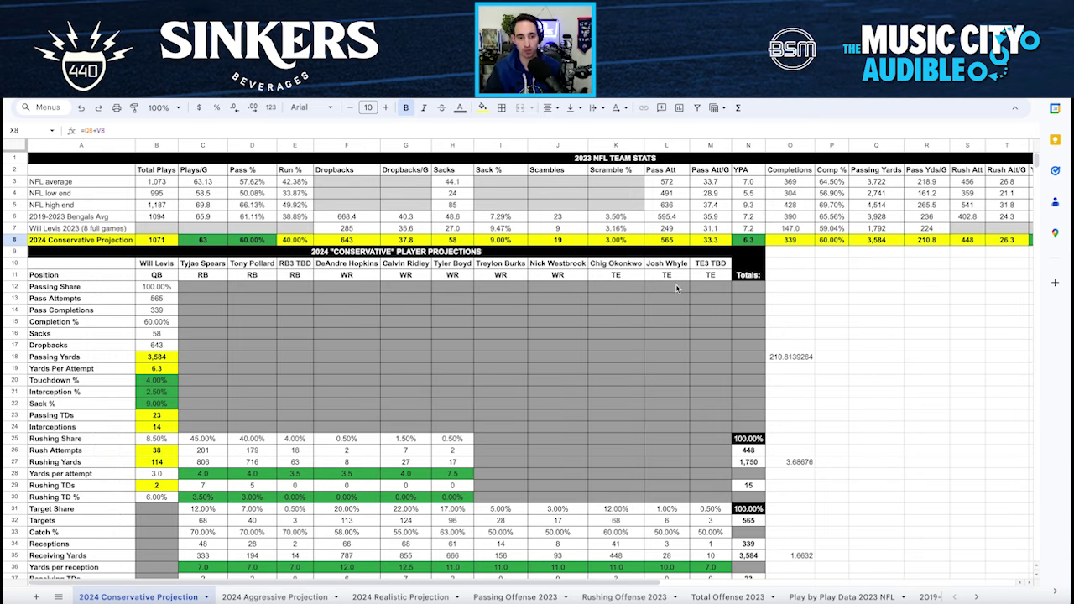
click(168, 360)
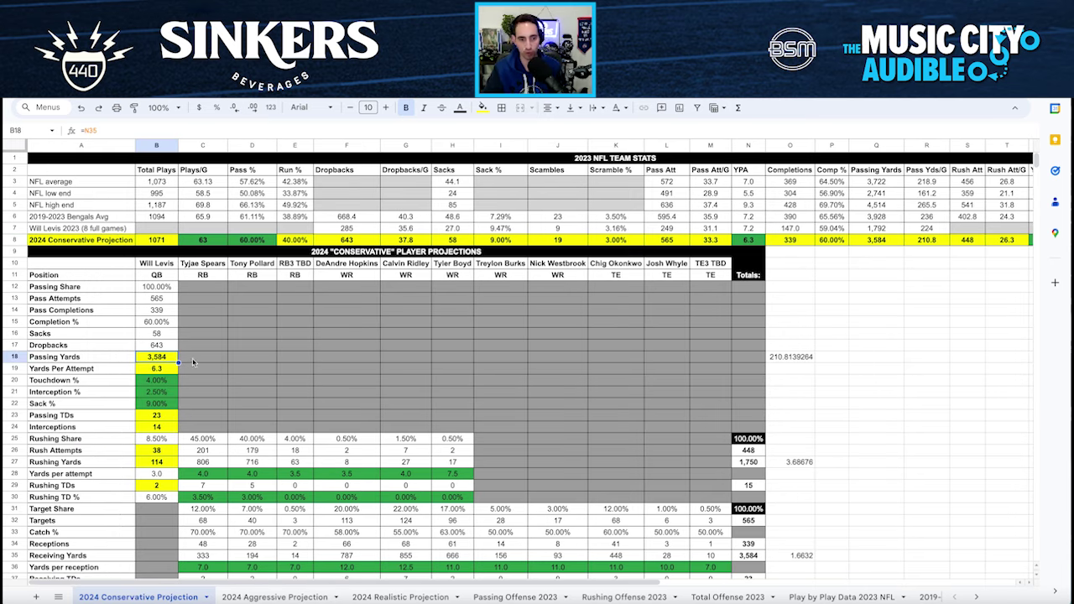
click(163, 417)
key(Down)
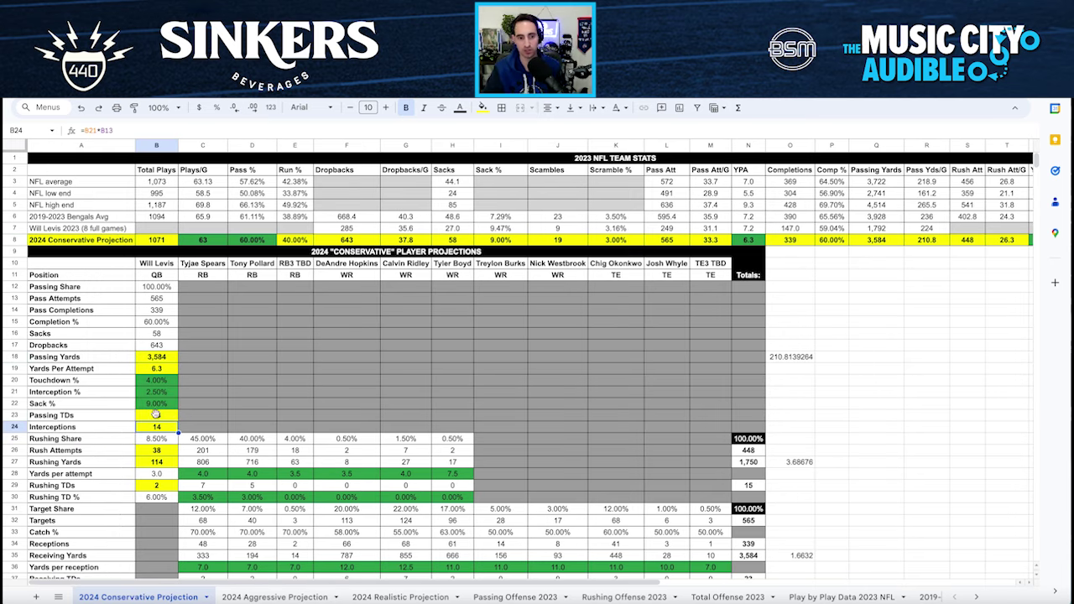
click(172, 360)
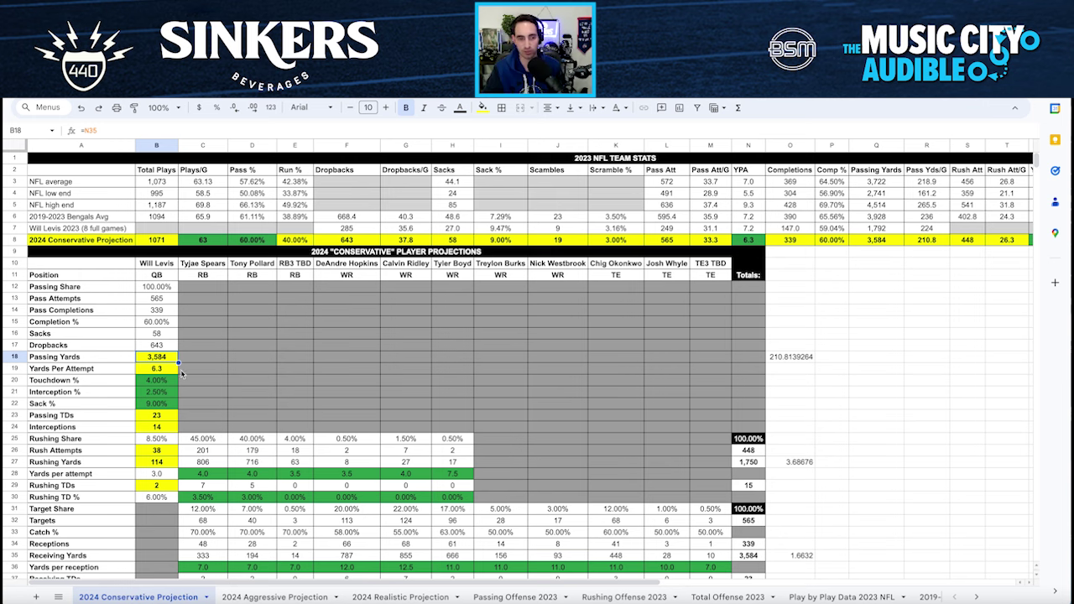
- Review conservative receiving yards for Hopkins, Ridley and Boyd, rushing yards for Spears and Pollard, and Boyd's receptions
scroll(434, 478, down, 1)
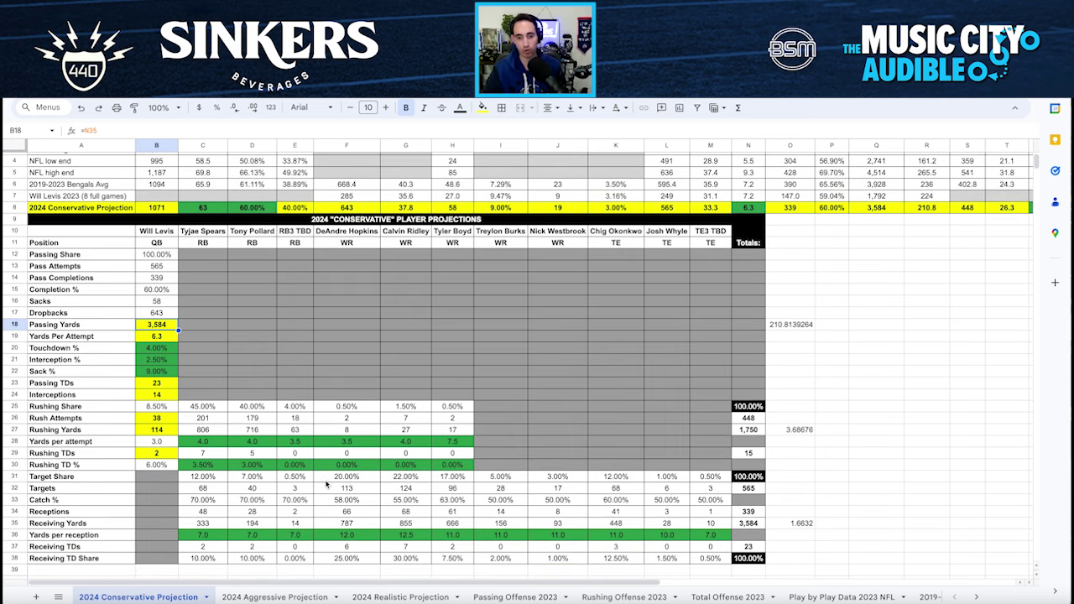
drag(329, 522, 449, 523)
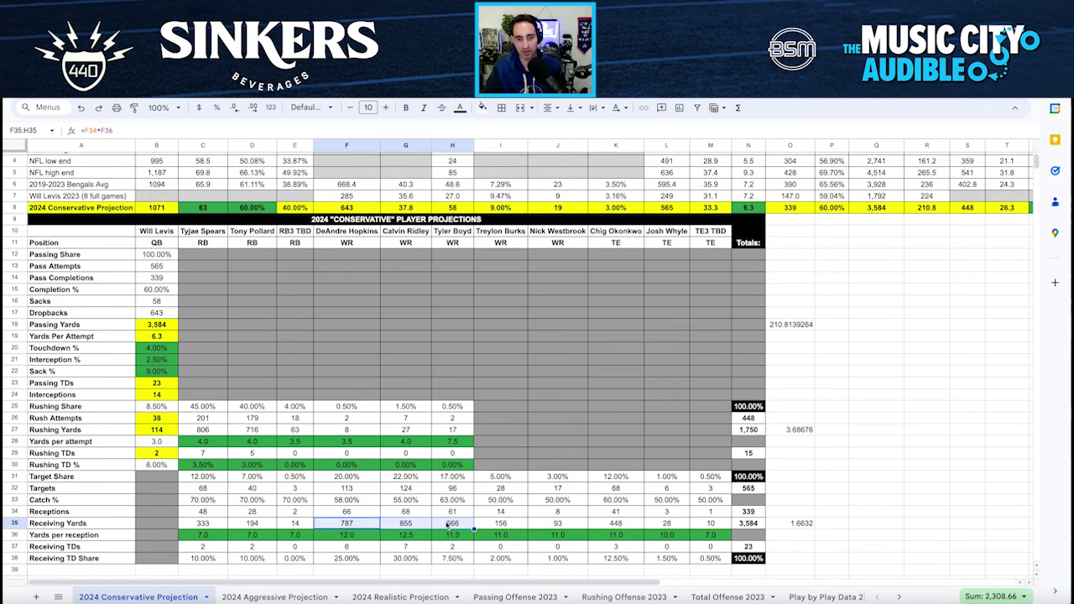
drag(202, 435, 251, 431)
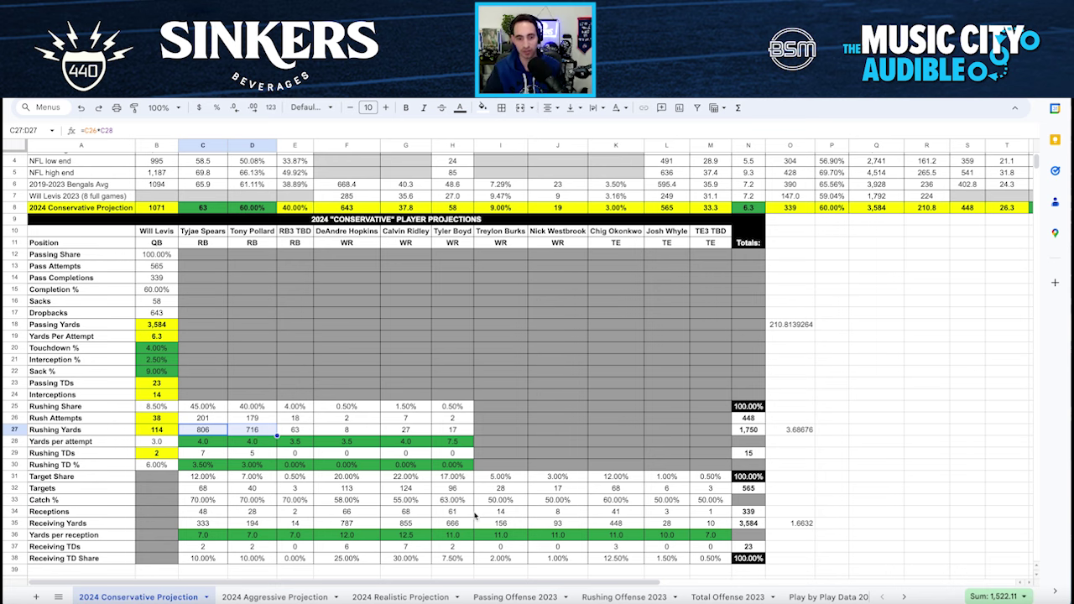
click(466, 513)
scroll(469, 436, up, 1)
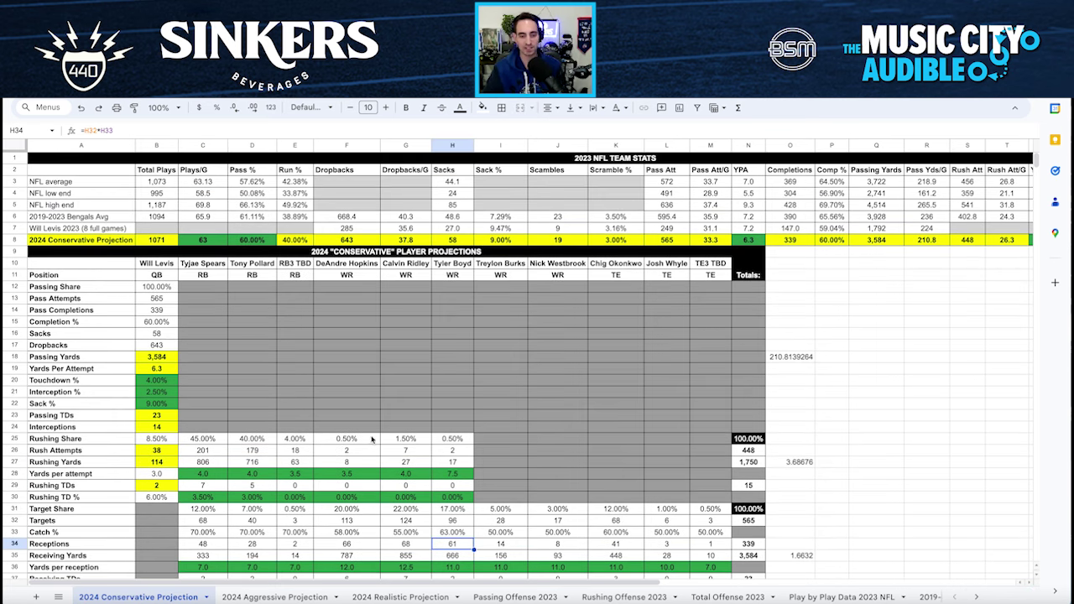
- Open the 2024 Aggressive Projection sheet and compare its plays per game with the yearly figures on the 2019-2023 Bengals sheet
click(282, 595)
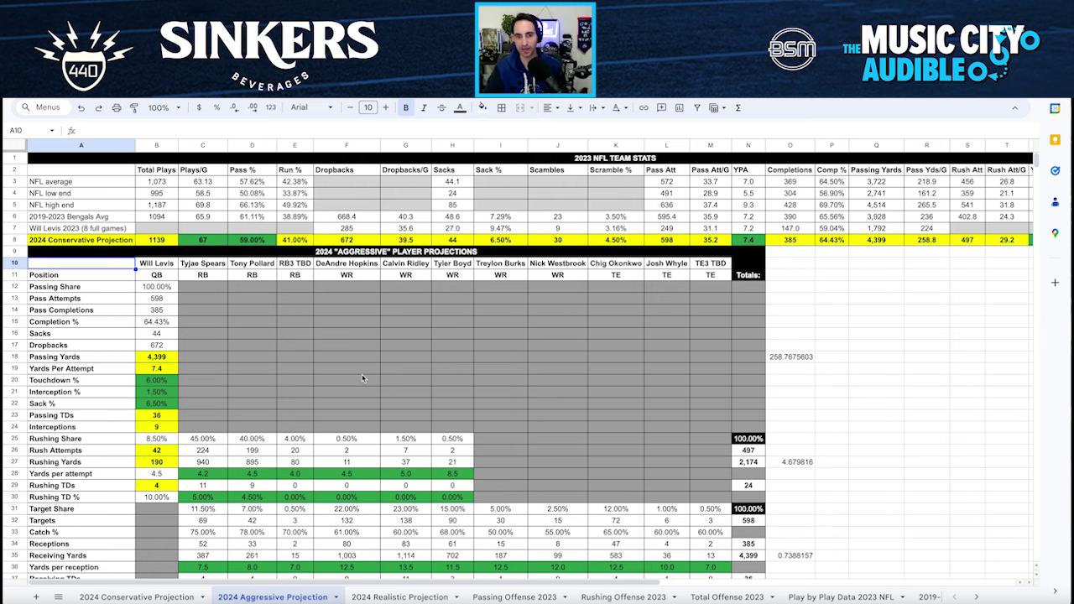
click(204, 240)
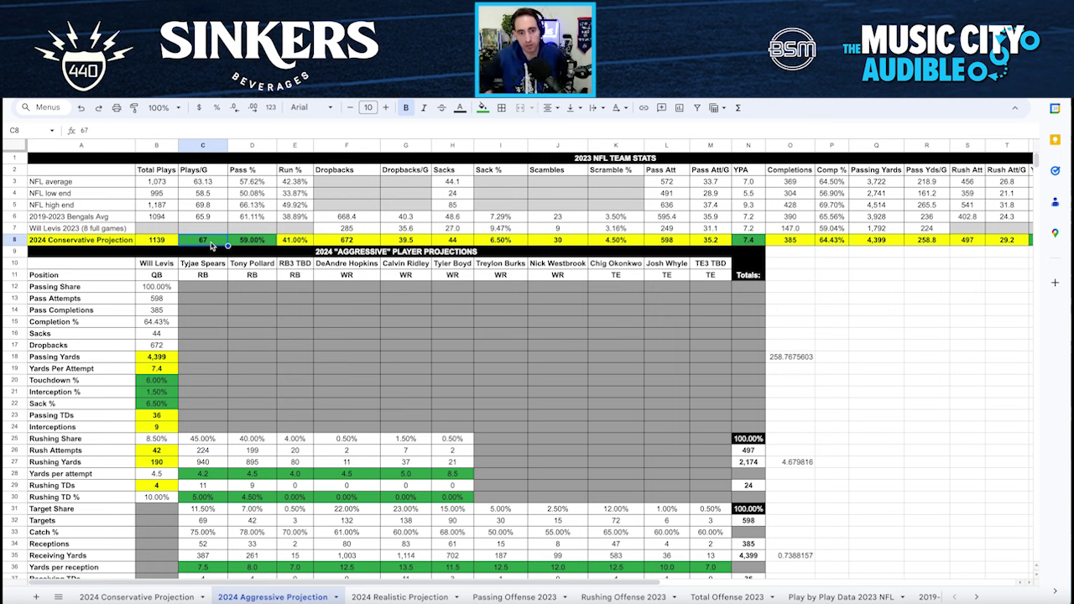
click(931, 596)
scroll(326, 380, up, 10)
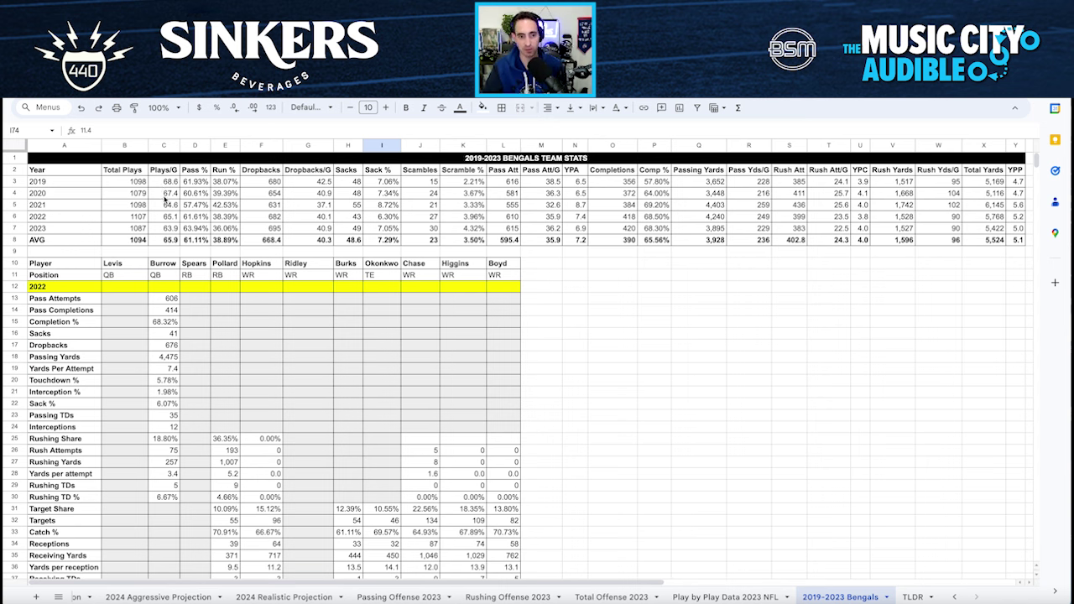
click(75, 597)
click(272, 597)
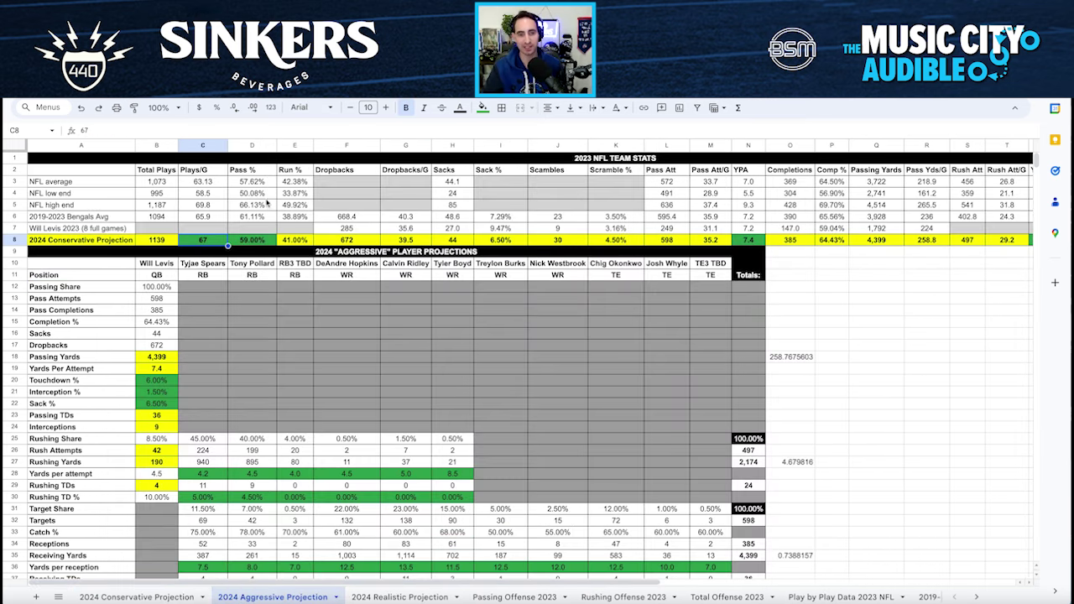
- Review the pass %, run %, sack %, sacks and scramble % in the aggressive sheet's team projection row
click(248, 243)
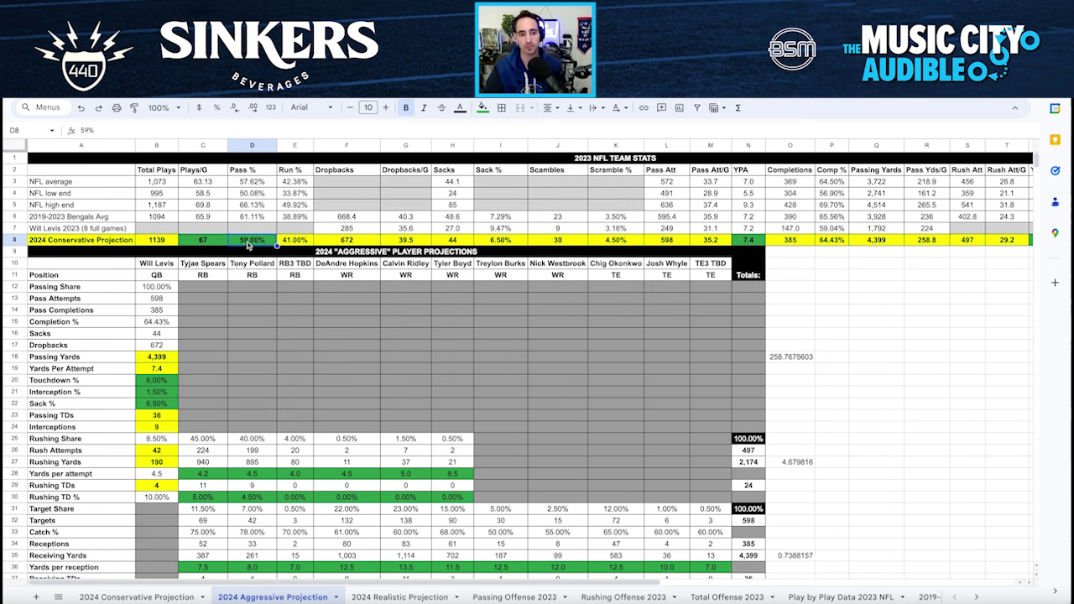
click(296, 245)
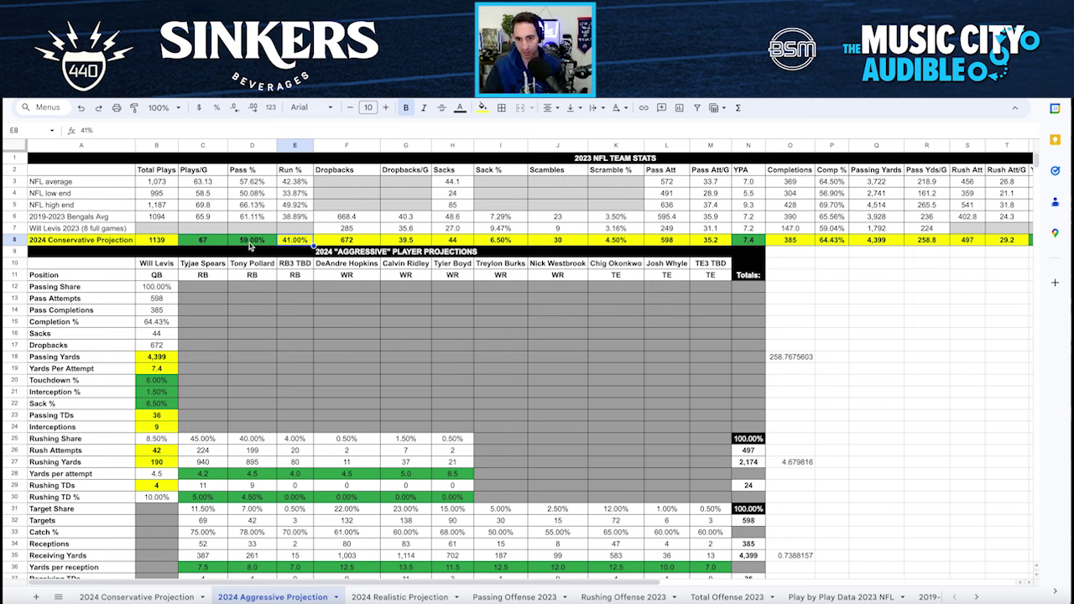
click(517, 243)
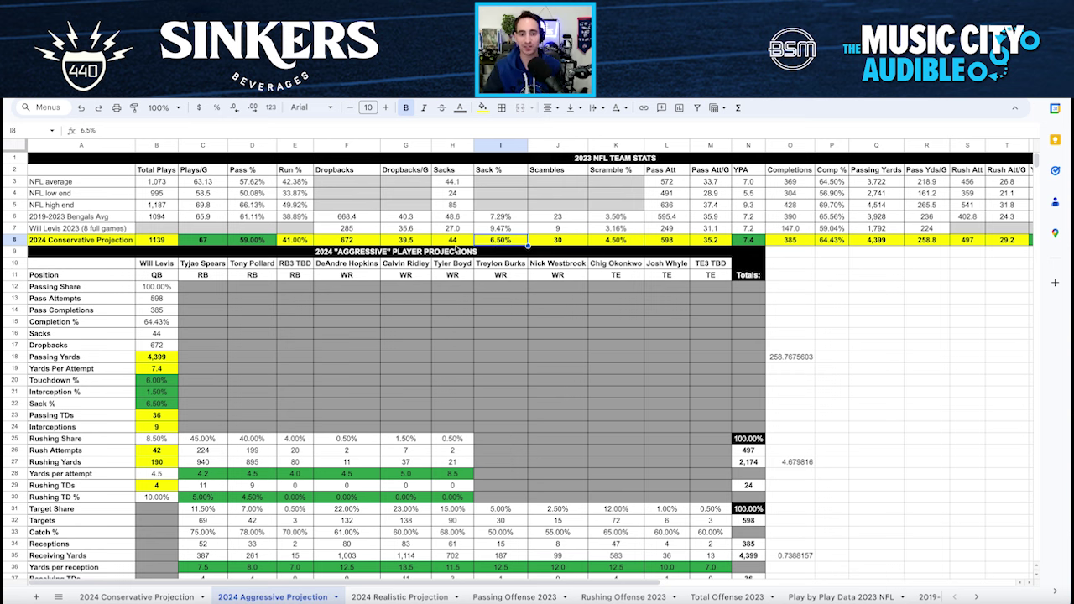
click(459, 244)
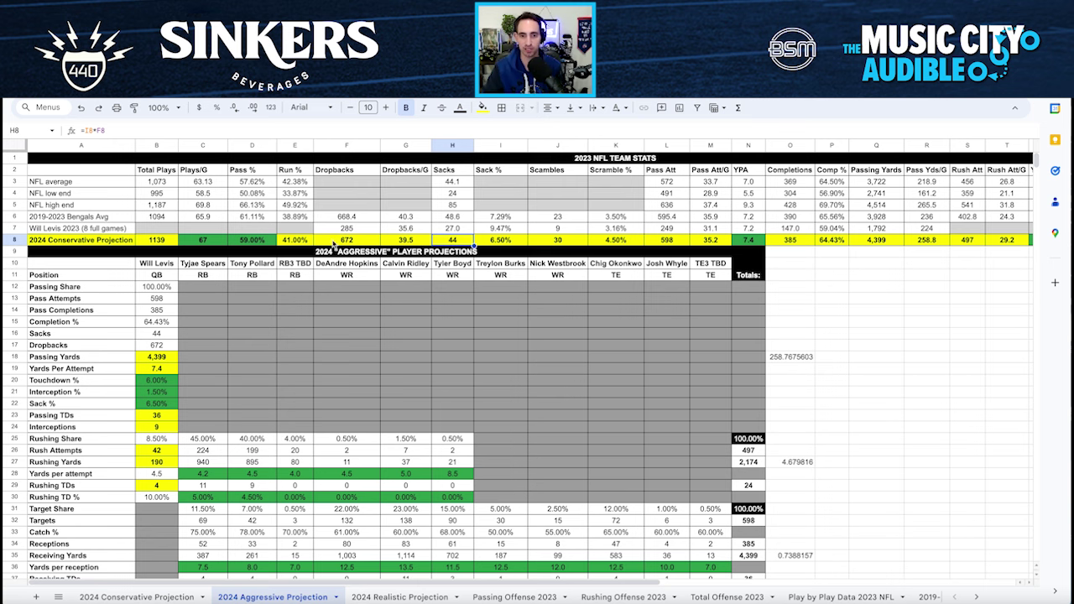
click(628, 242)
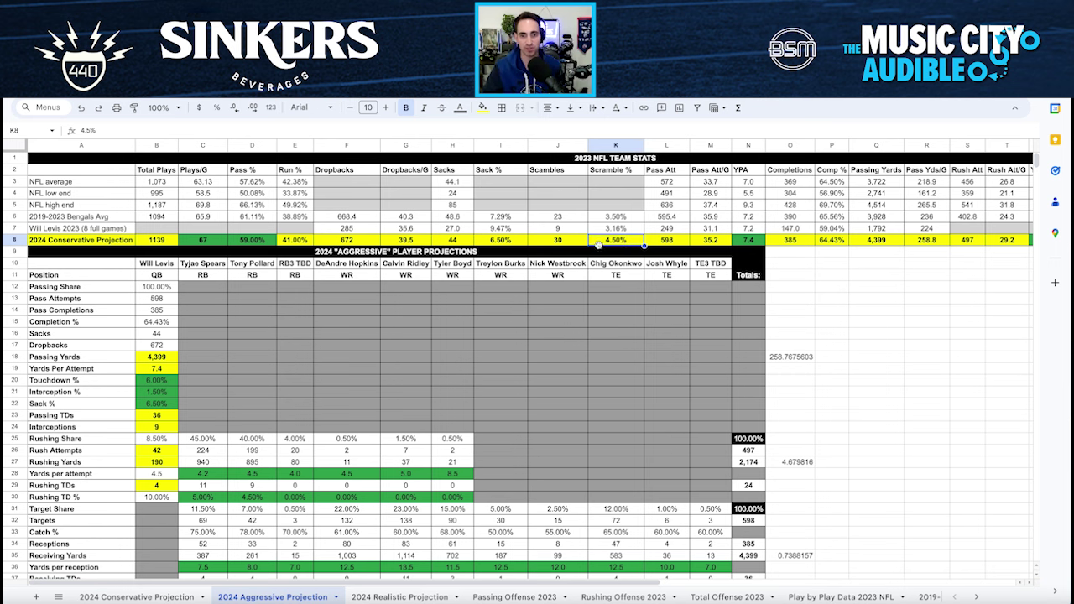
- Examine Will Levis's aggressive yards per attempt and completion %, and the catch % of all pass catchers behind it
scroll(346, 260, down, 2)
scroll(346, 260, down, 1)
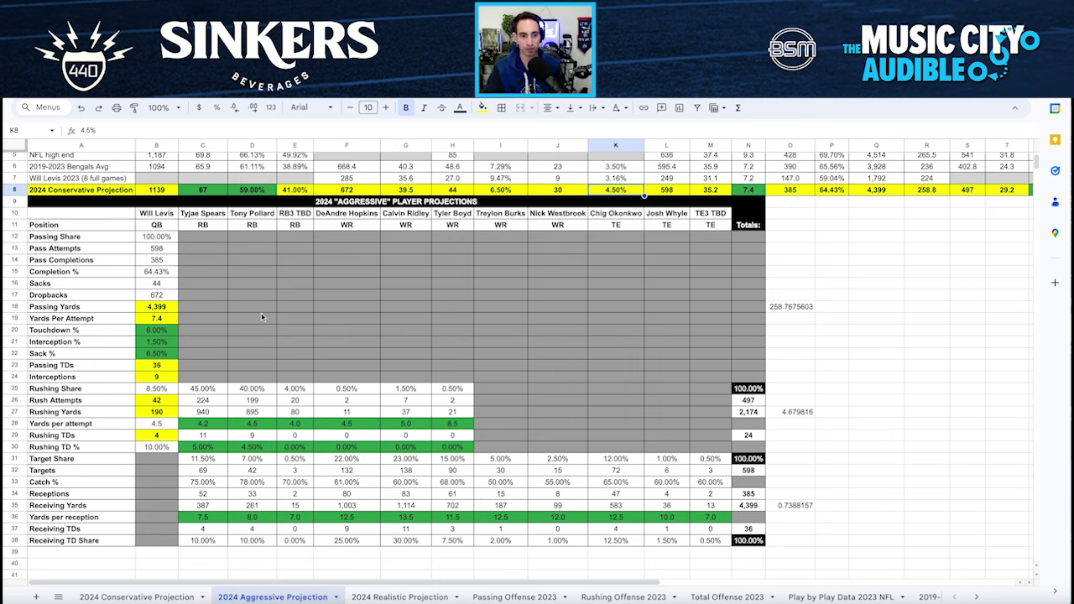
click(167, 319)
scroll(156, 323, up, 1)
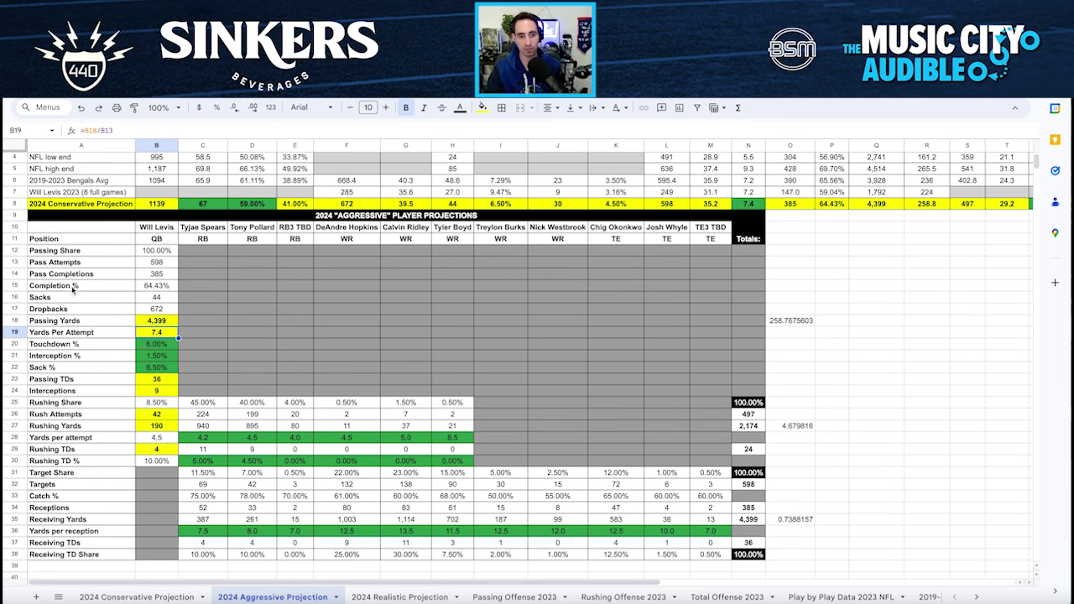
click(160, 287)
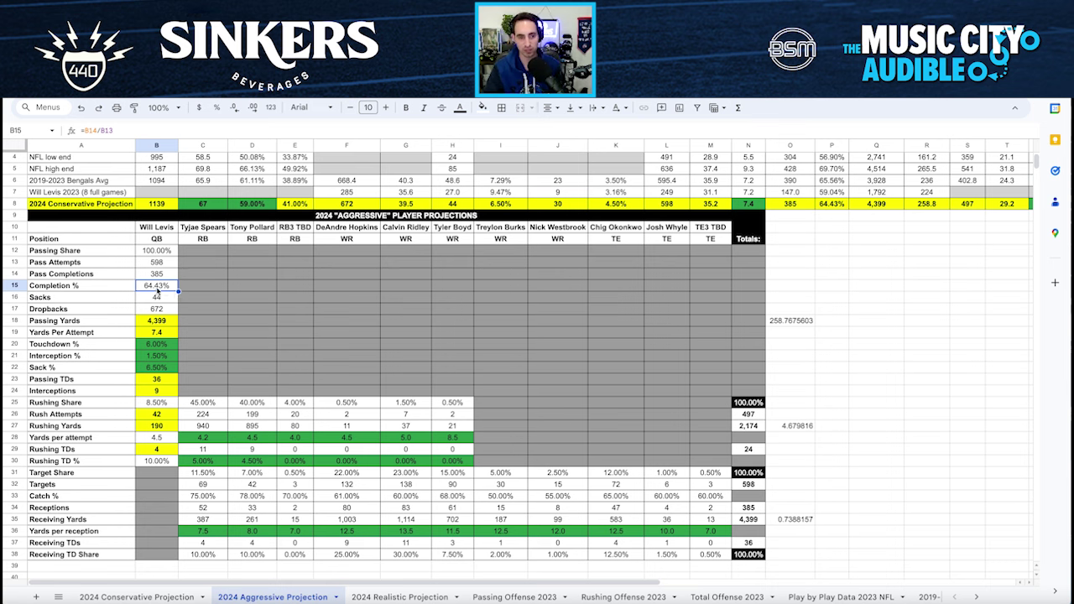
drag(210, 496, 727, 502)
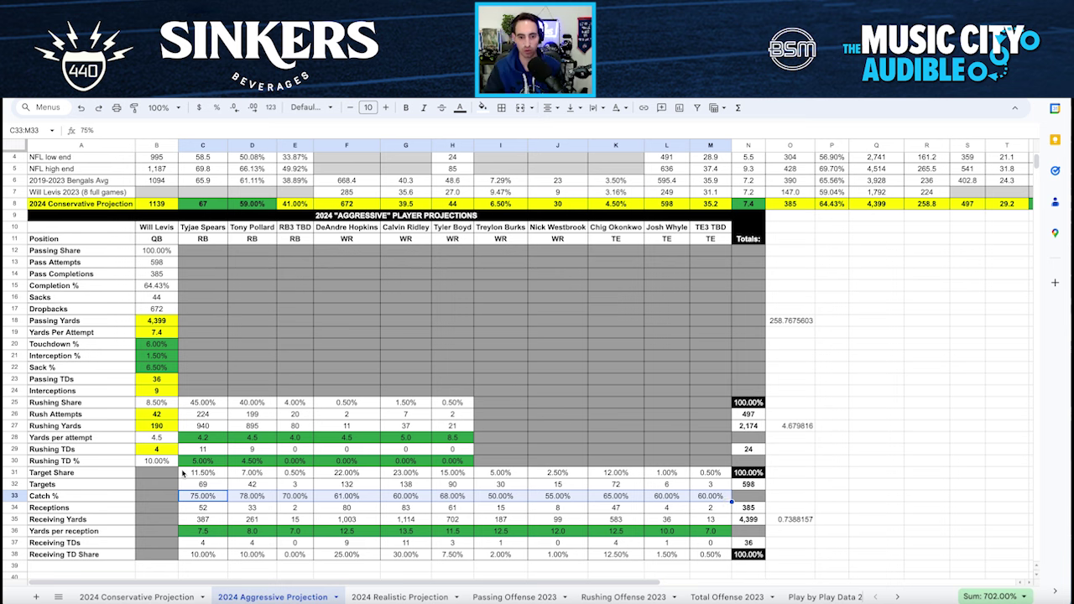
click(172, 288)
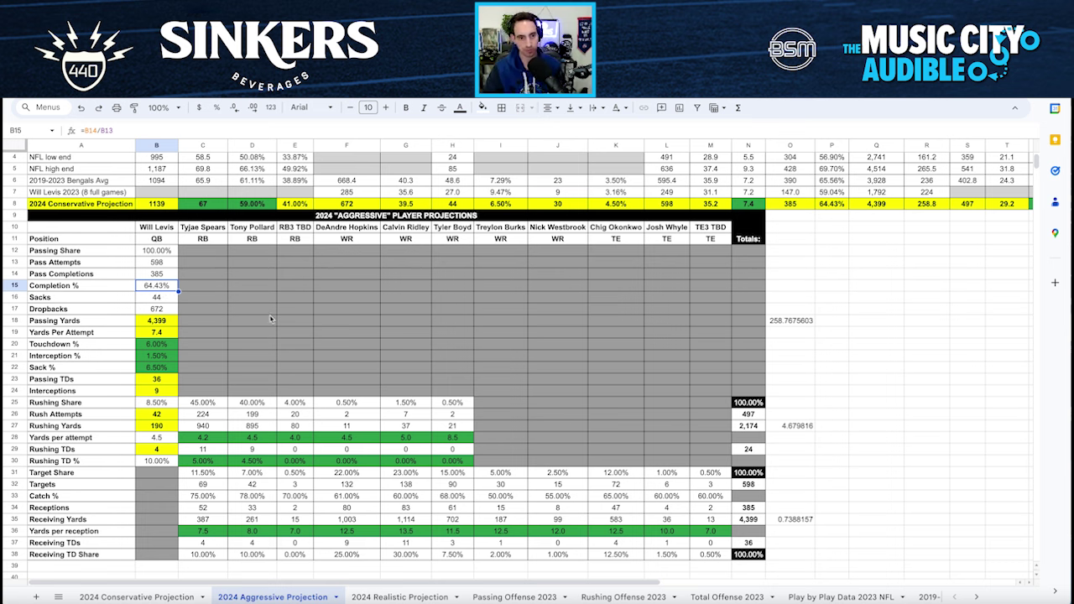
- Review Will Levis's aggressive pass attempts, completions, passing yards, passing yards per game and yards per attempt
click(168, 263)
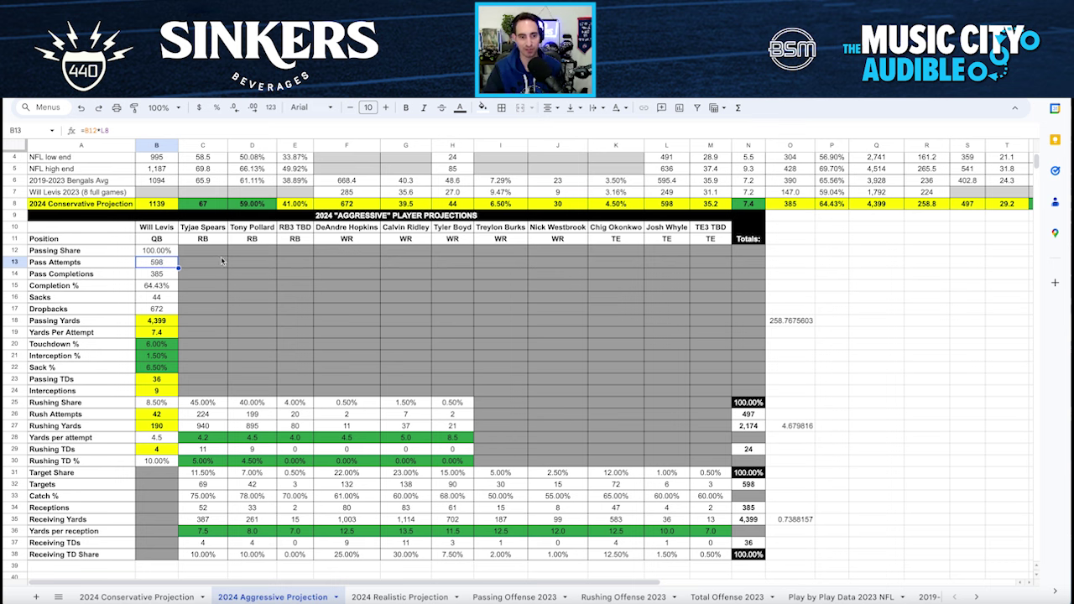
click(173, 276)
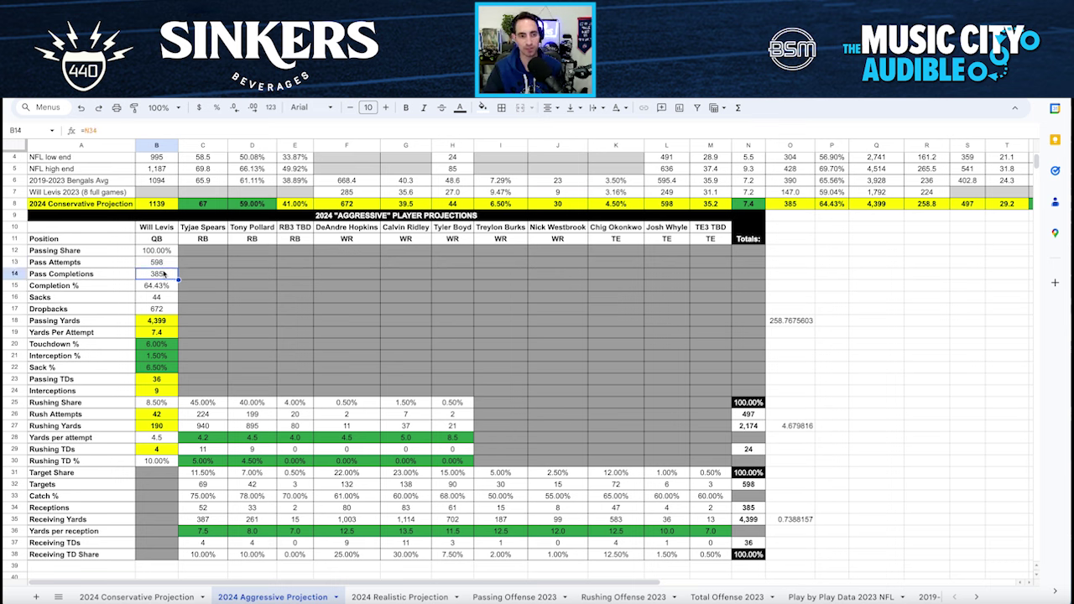
click(171, 326)
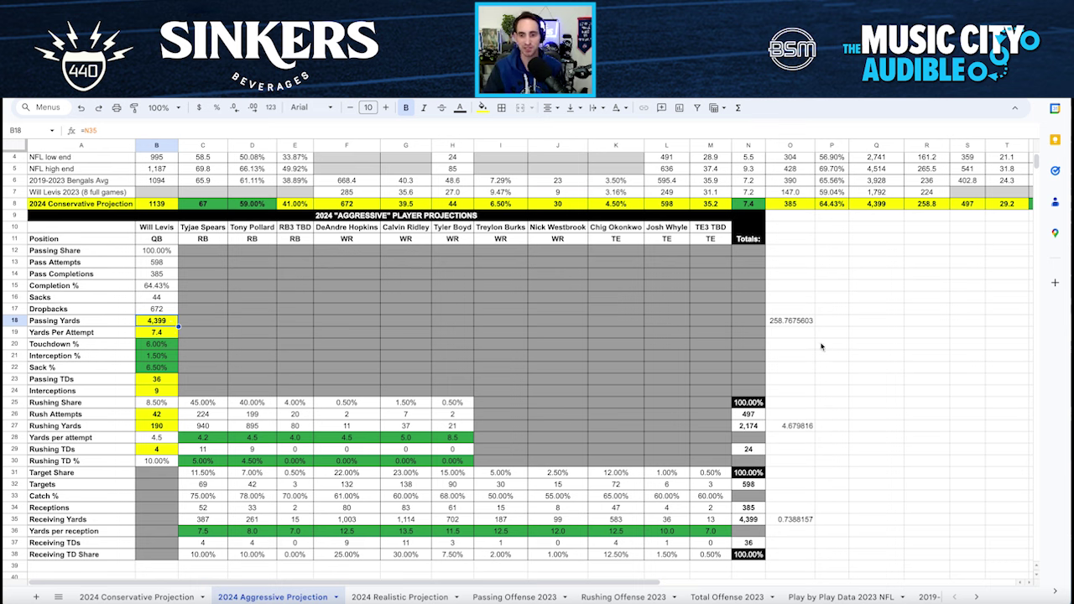
click(785, 323)
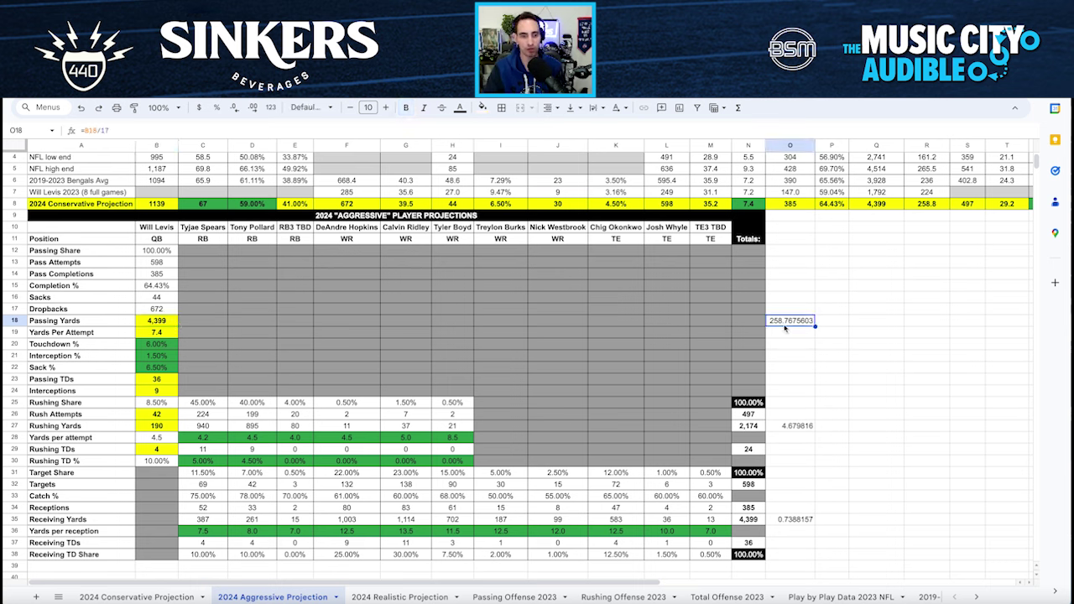
click(163, 334)
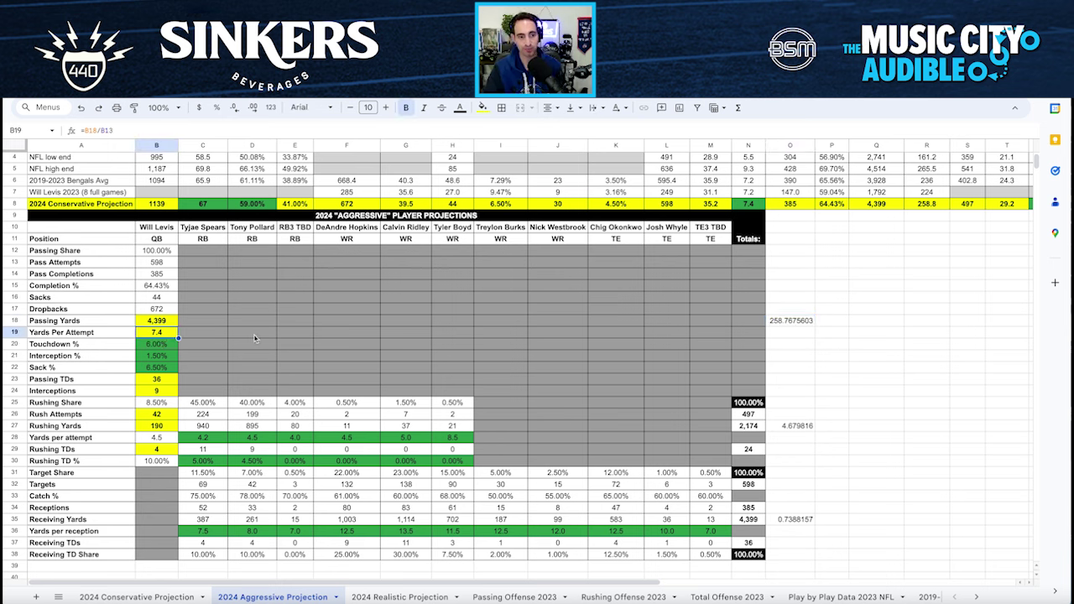
- Examine Levis's touchdown, interception and sack percentages, his passing TDs and interceptions, and his rushing yards and TDs
click(166, 345)
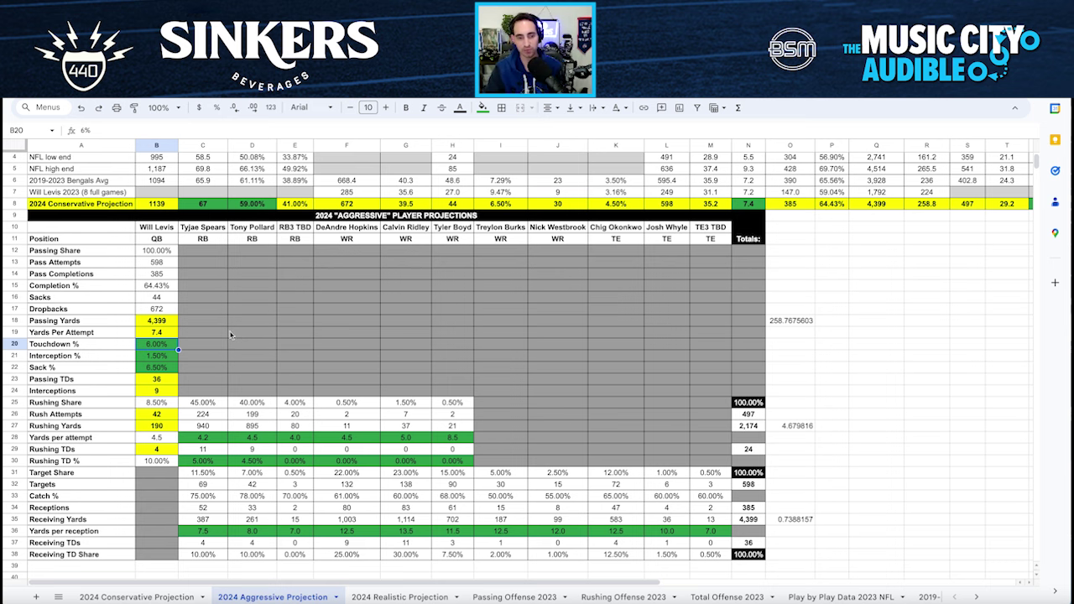
click(161, 357)
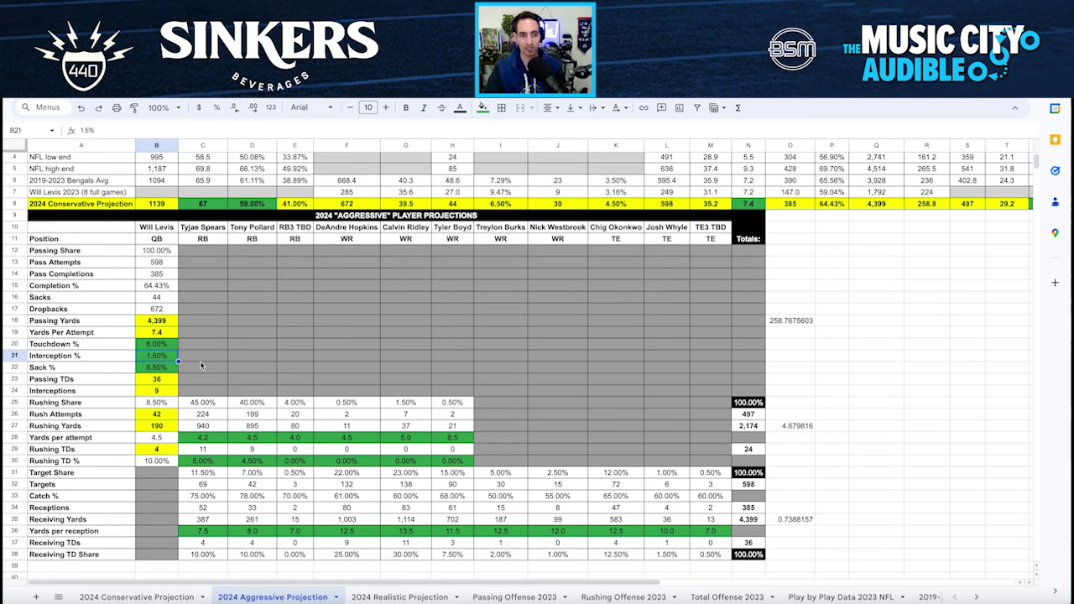
click(158, 368)
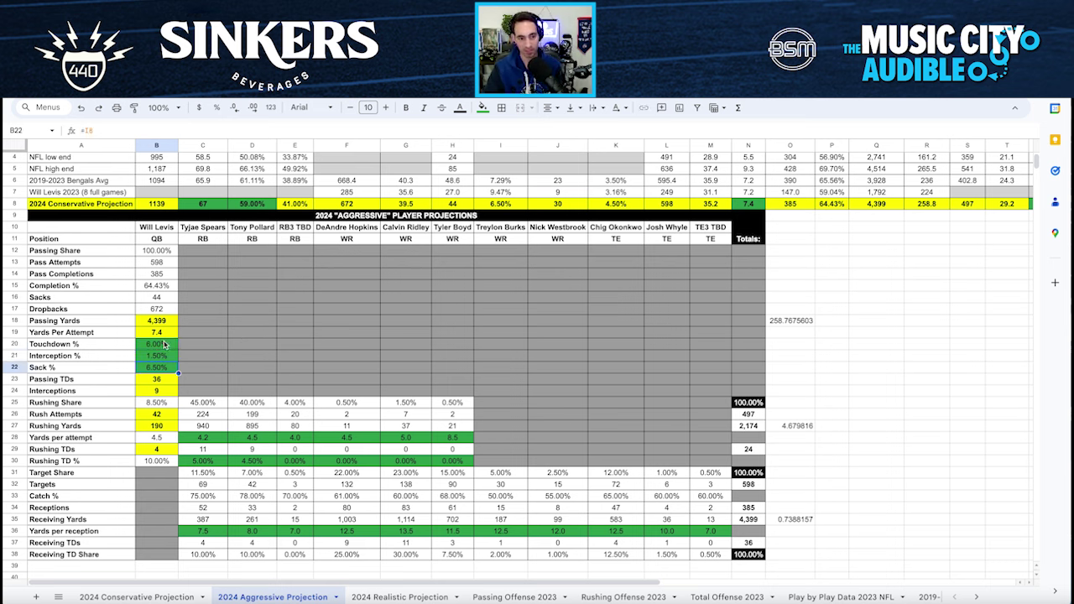
click(165, 380)
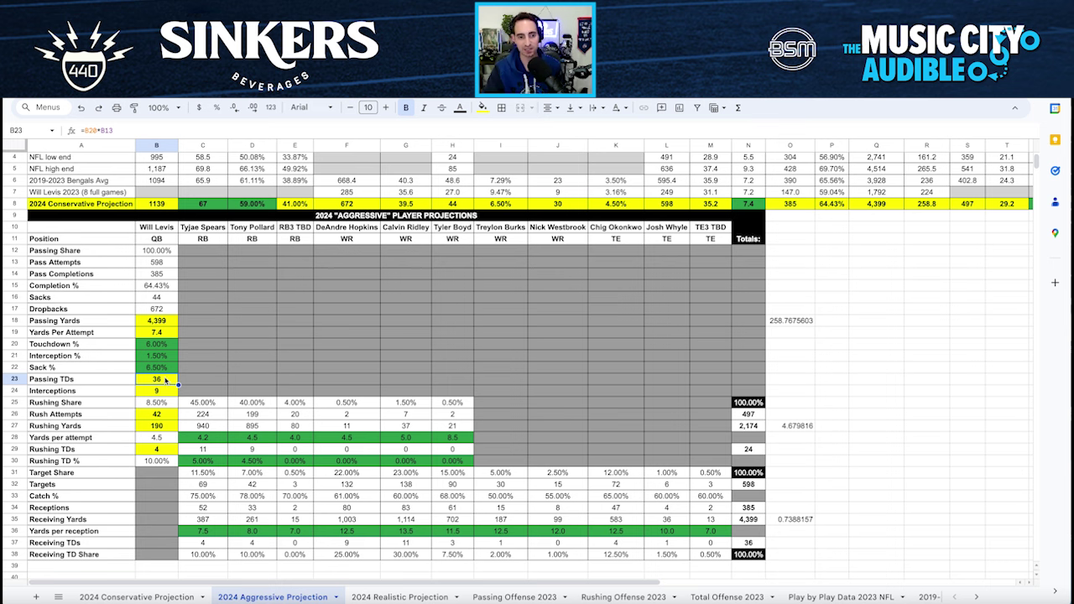
click(164, 392)
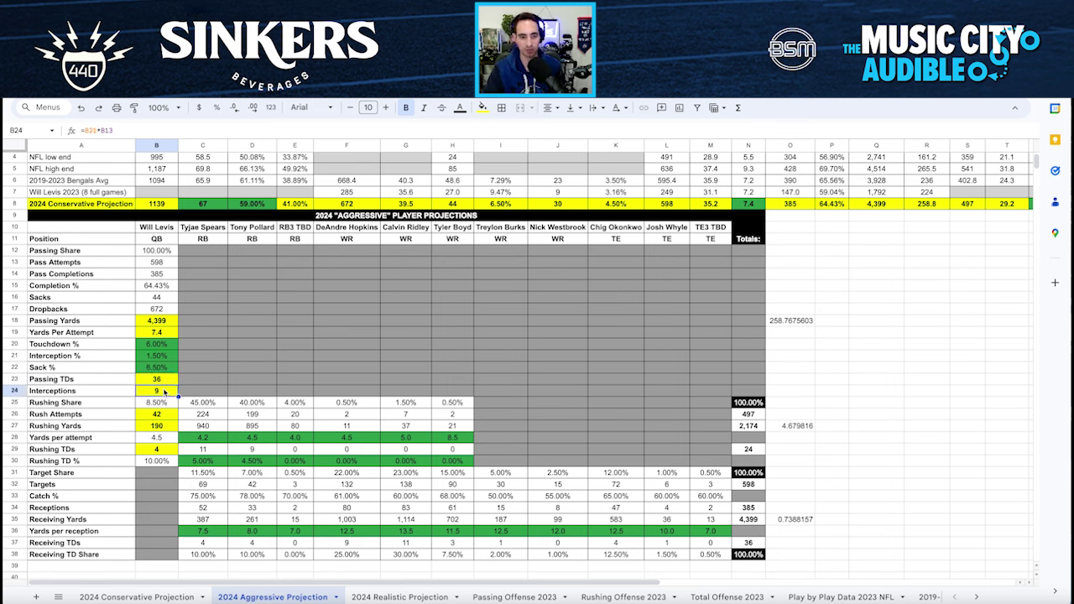
click(168, 440)
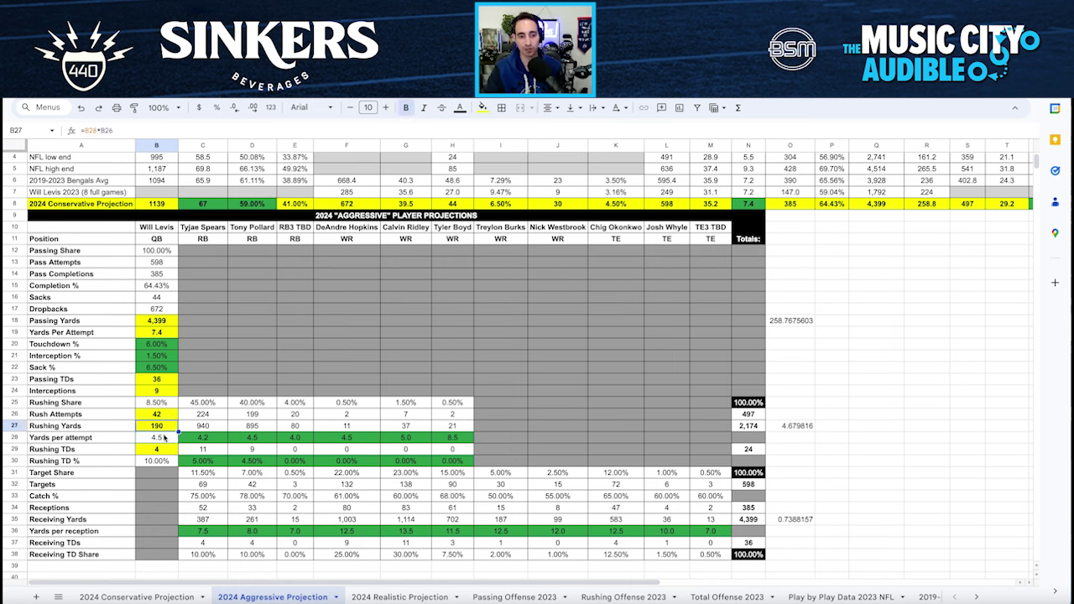
click(165, 453)
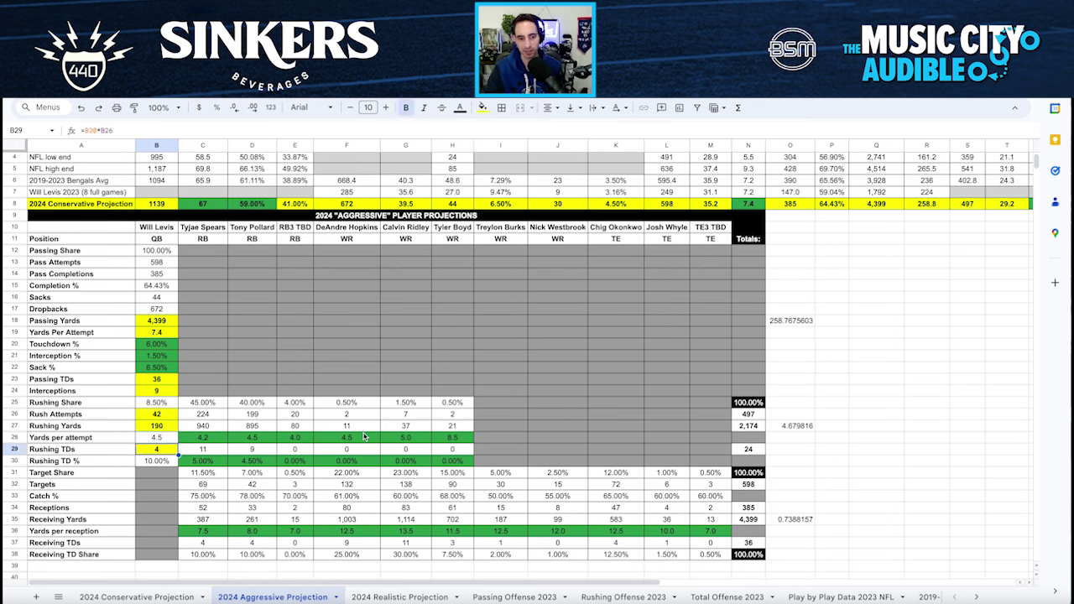
- Compare the aggressive yards per attempt, rushing share, rush attempts and rushing yards of Tyjae Spears and Tony Pollard
click(267, 440)
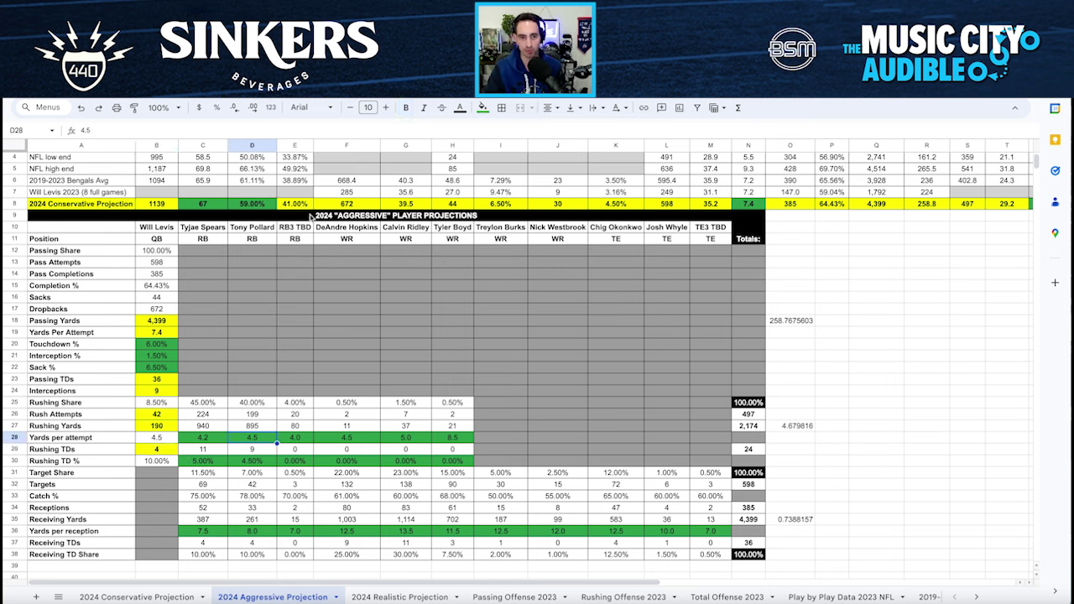
click(209, 441)
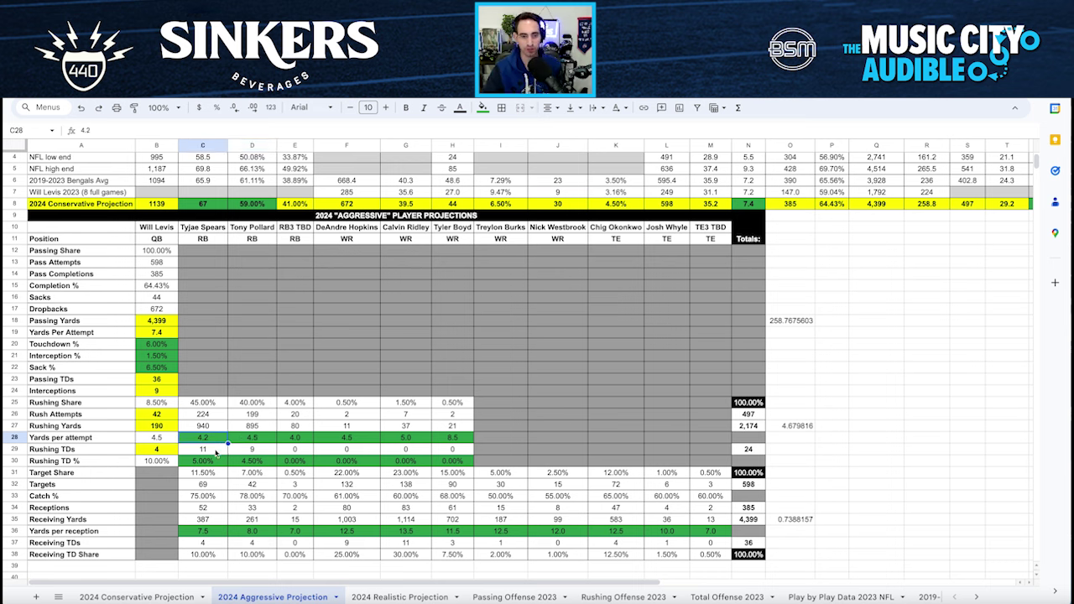
click(271, 440)
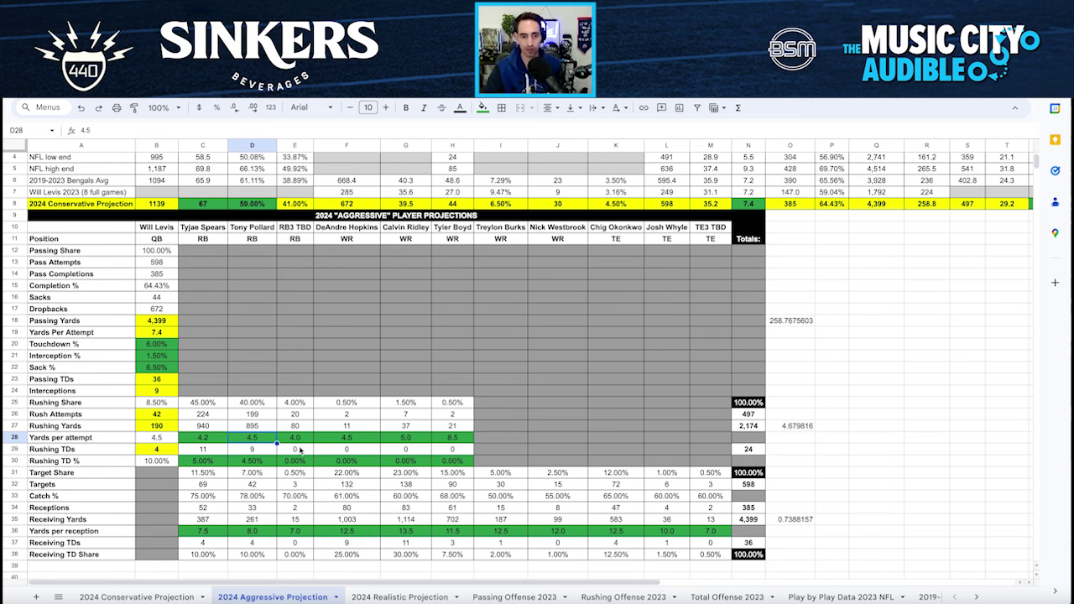
drag(198, 404, 276, 407)
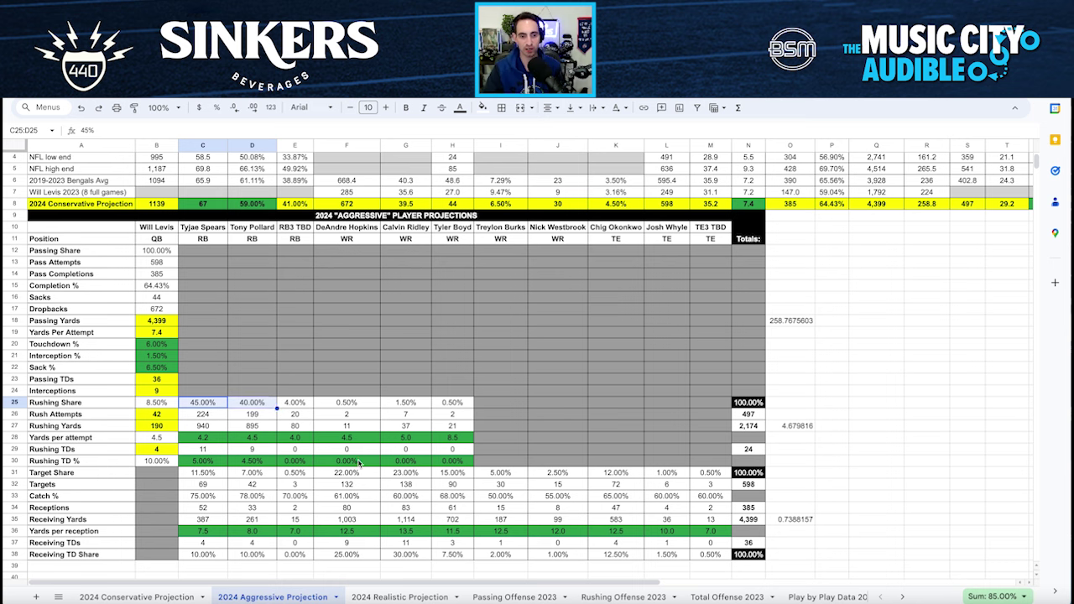
click(223, 417)
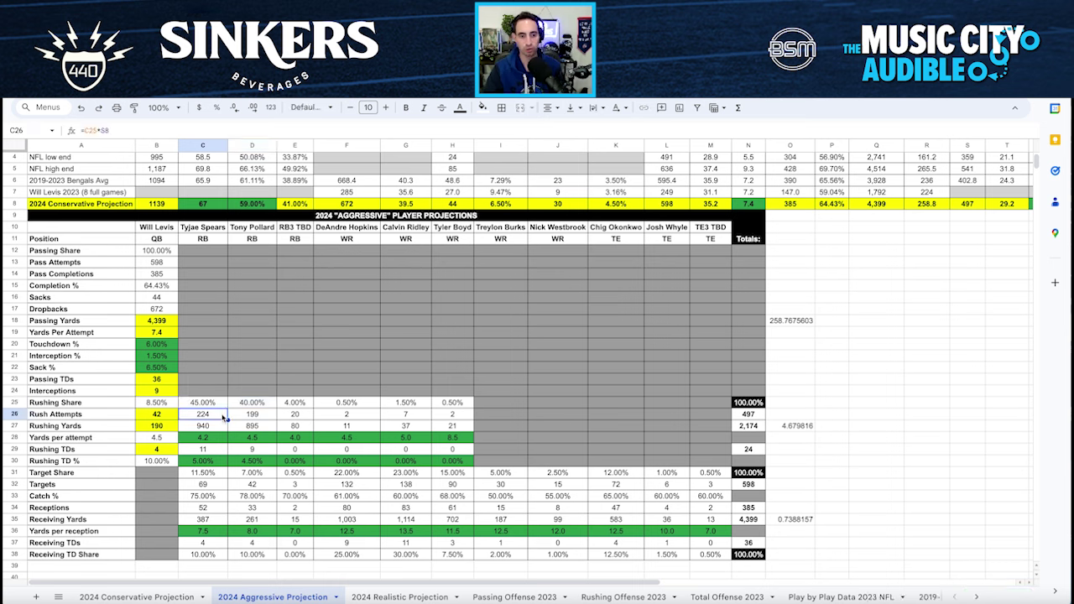
click(218, 427)
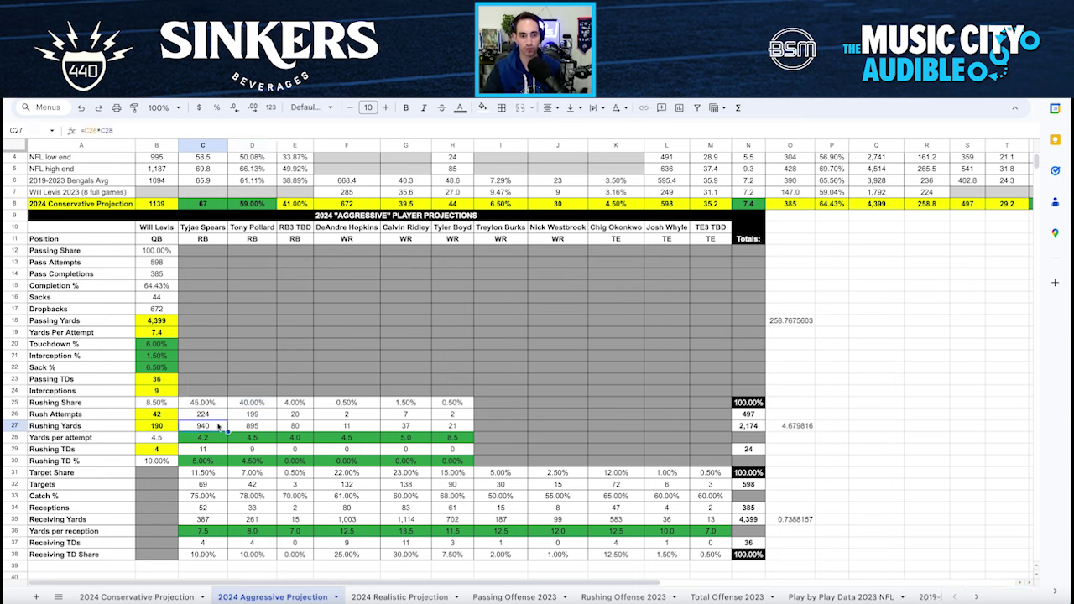
click(265, 416)
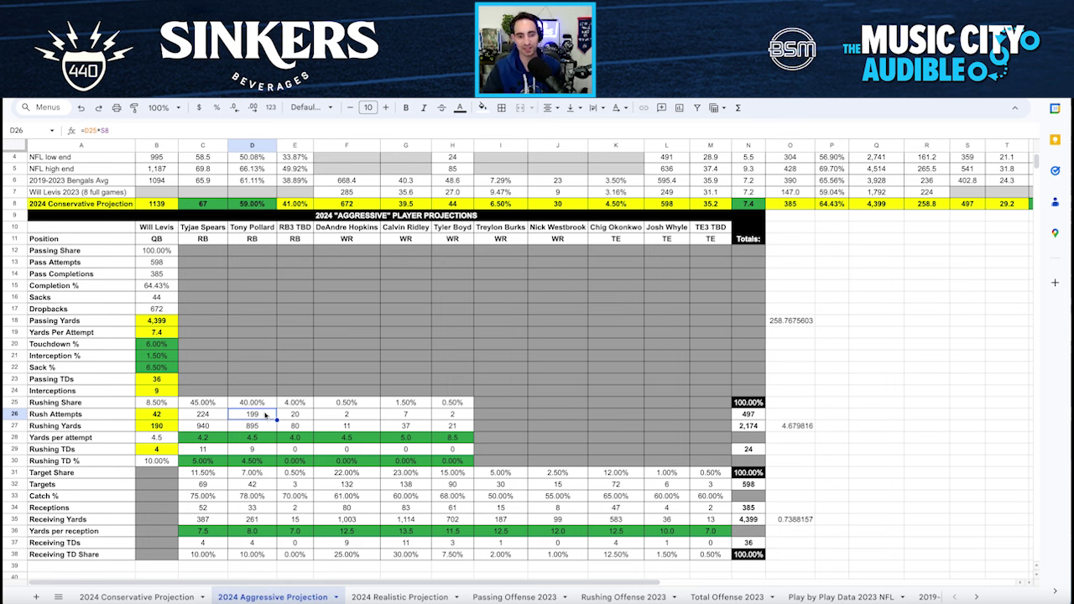
click(269, 429)
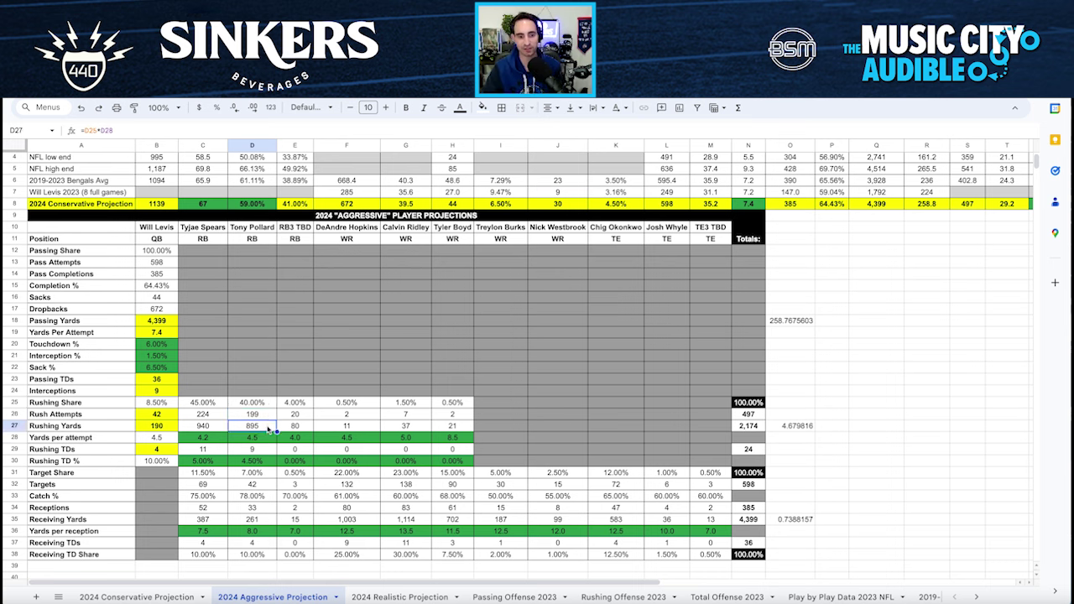
- Check the rushing TD % and rushing TDs projected for Spears and Pollard
drag(225, 462, 270, 463)
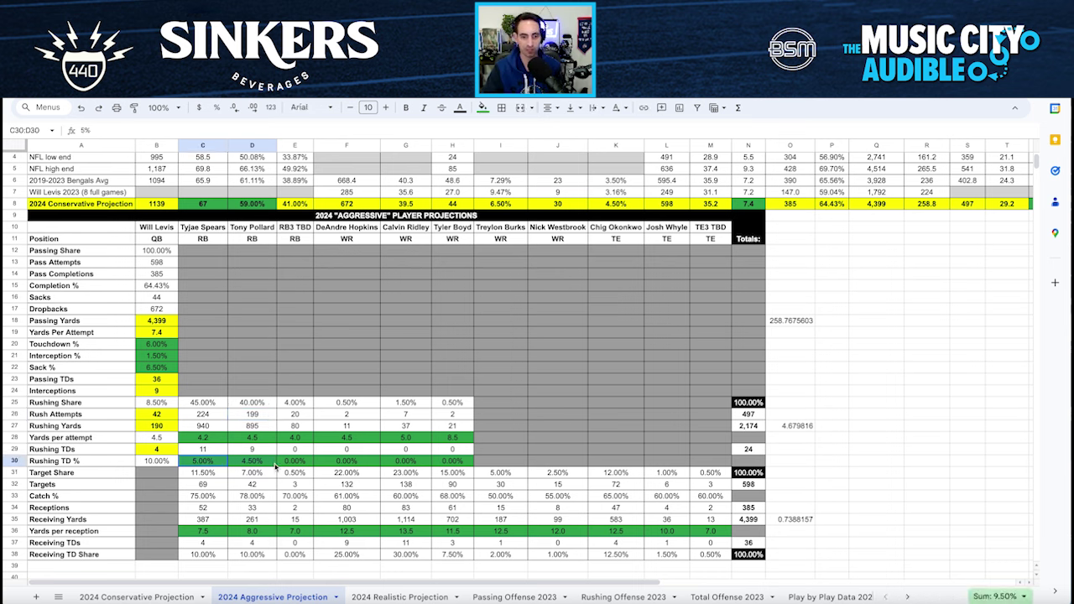
click(223, 451)
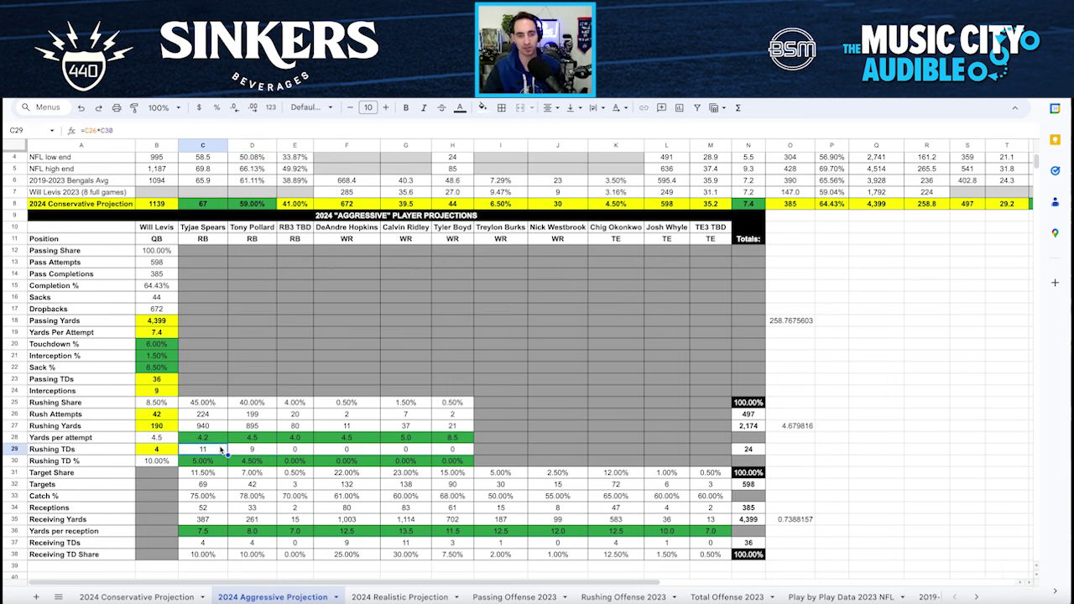
click(264, 449)
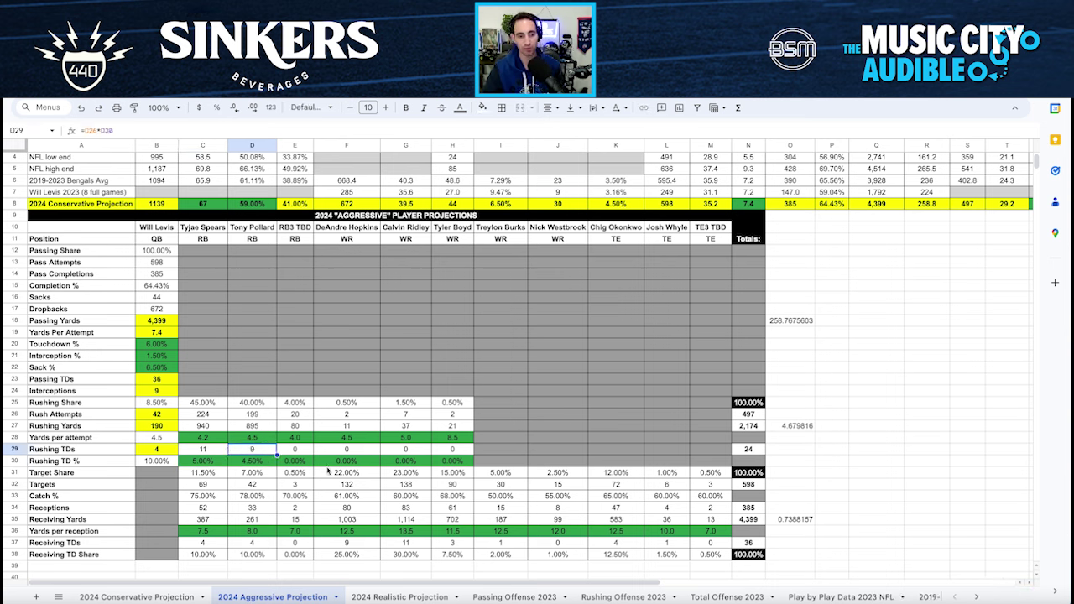
- Review the target shares of Spears and Treylon Burks, plus Spears's targets, receiving yards and receiving TDs
click(205, 475)
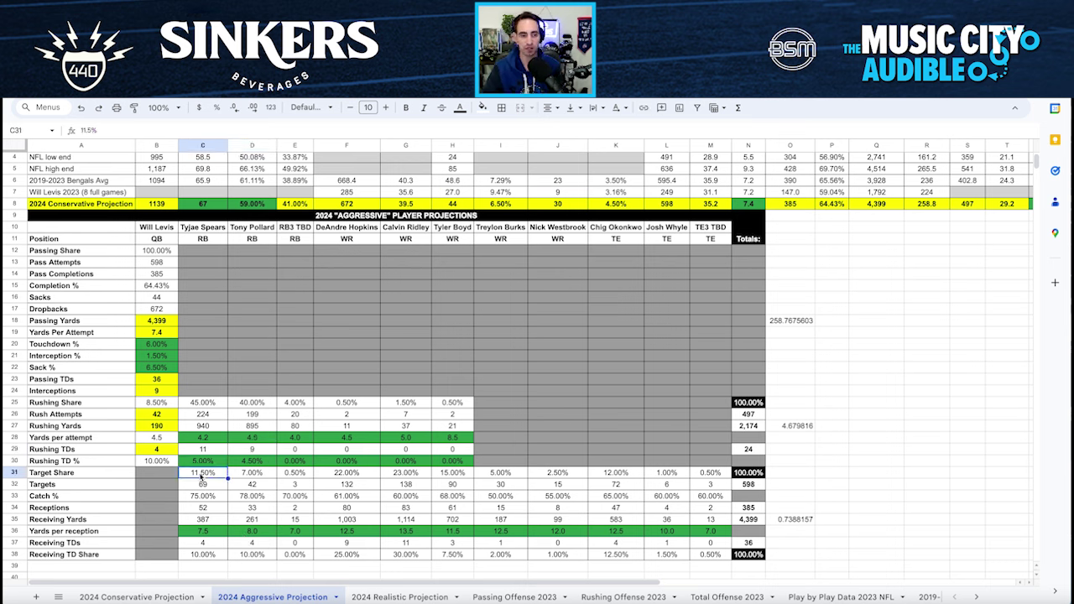
click(513, 479)
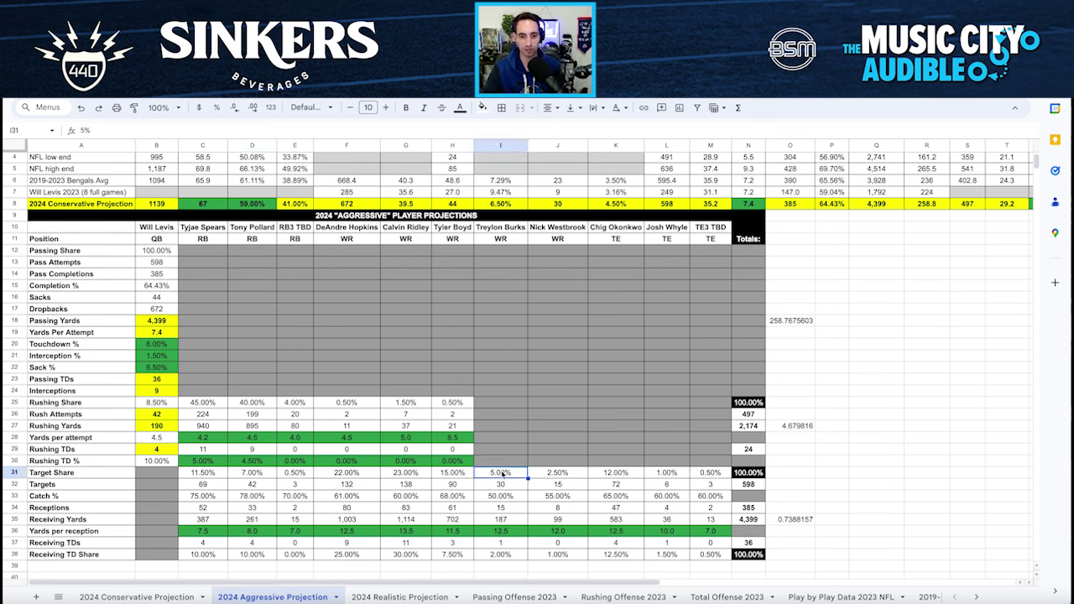
click(217, 484)
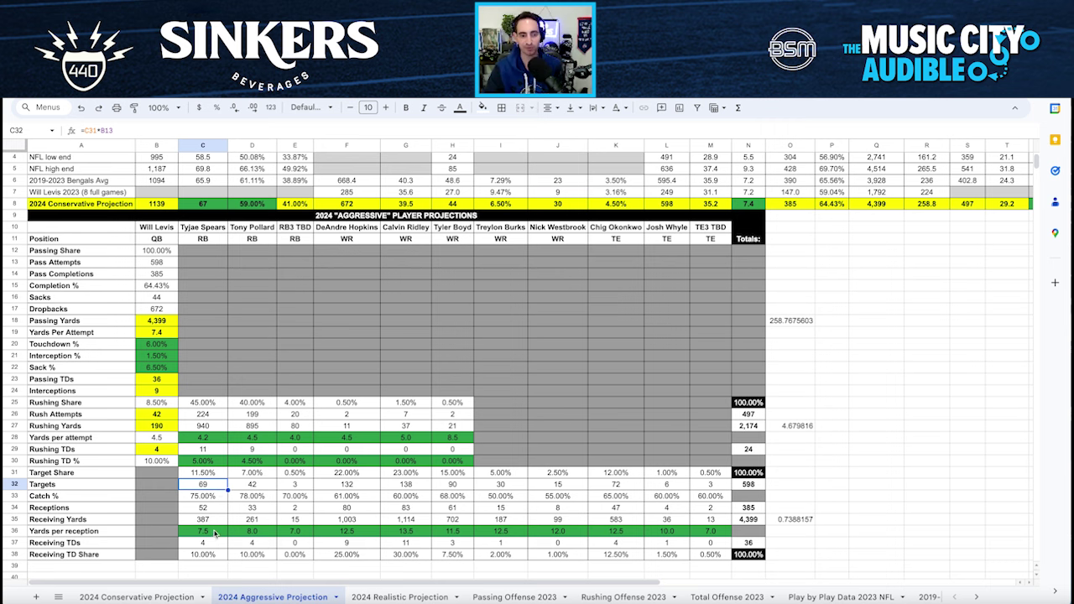
click(218, 524)
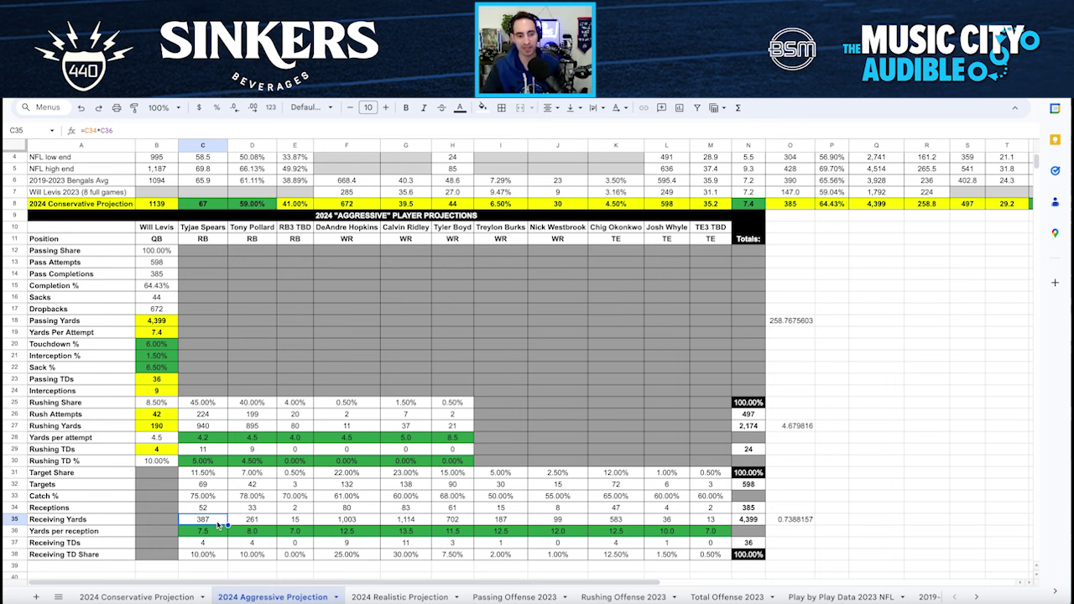
click(219, 546)
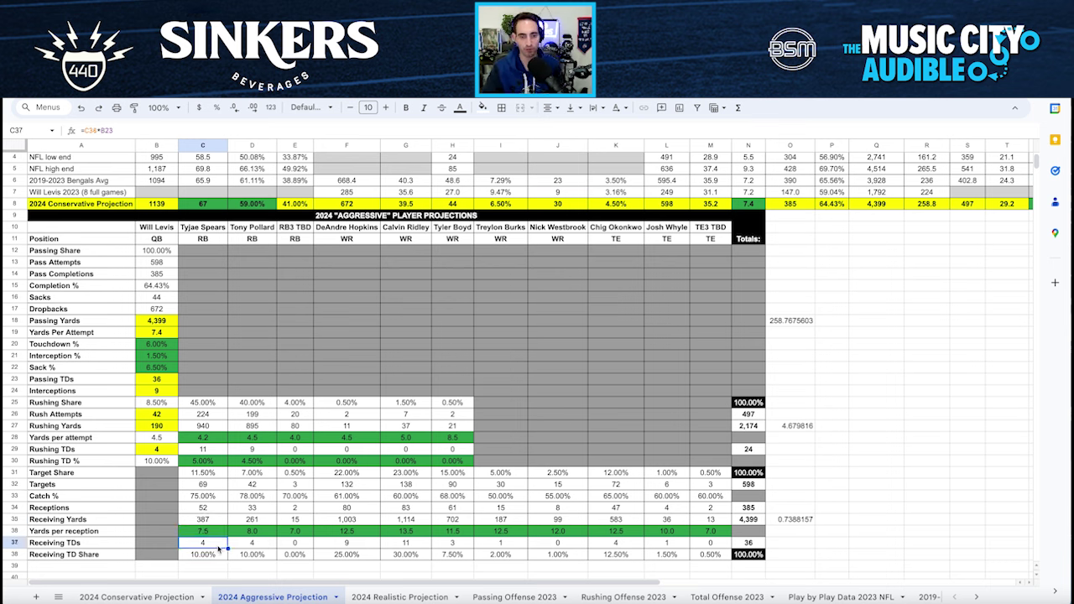
- Recheck Pollard's rush attempts, Spears's rushing share and the combined rushing yards of both backs
click(268, 418)
click(270, 428)
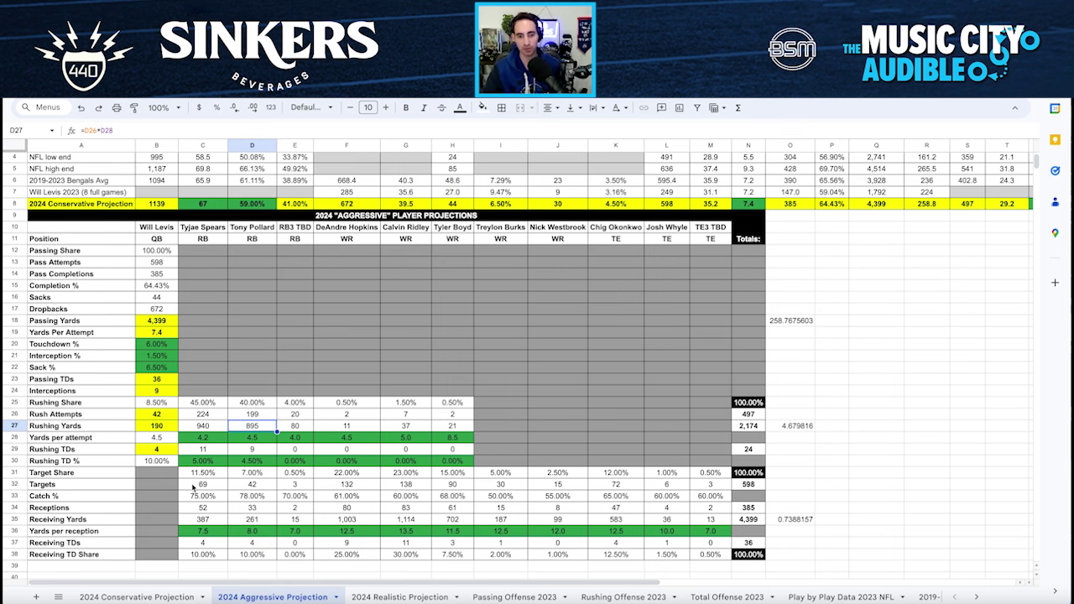
click(196, 405)
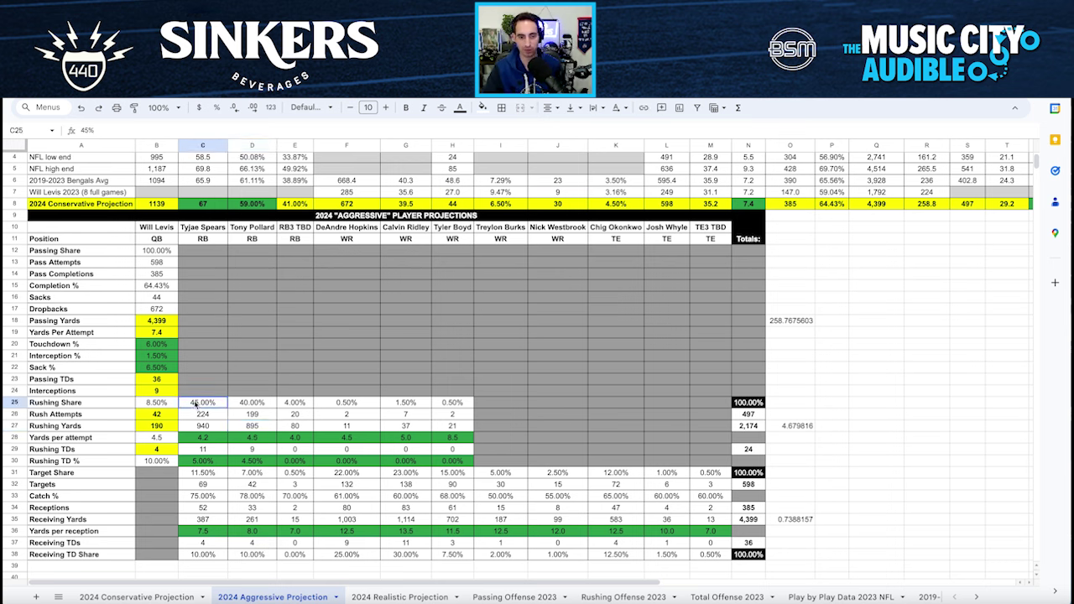
drag(189, 427, 252, 426)
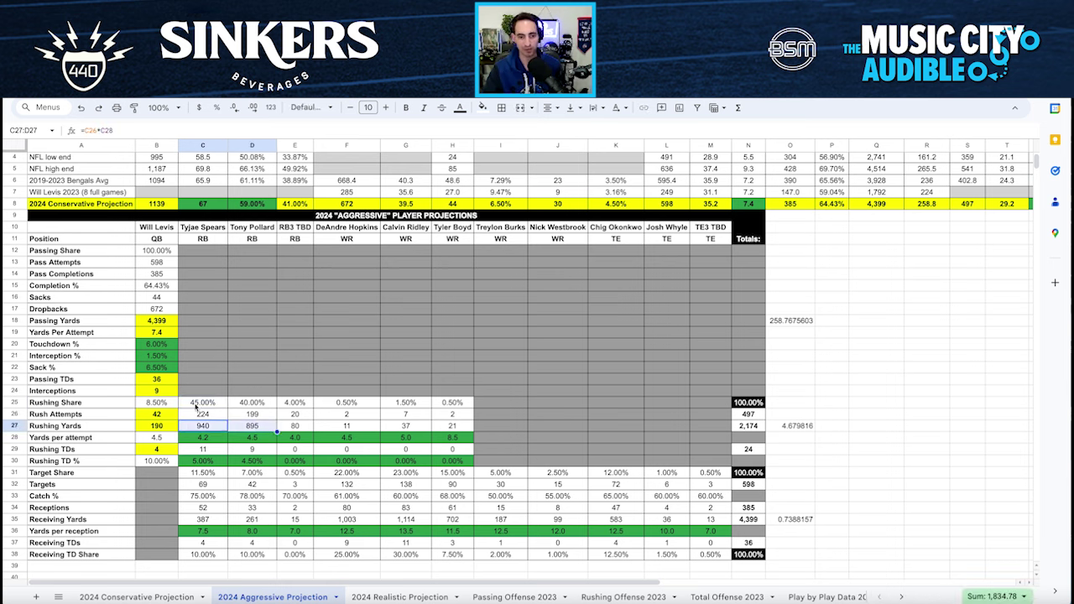
- Try rushing shares of 50% for Spears and 35% for Pollard, and check Spears's recalculated rushing yards
click(199, 405)
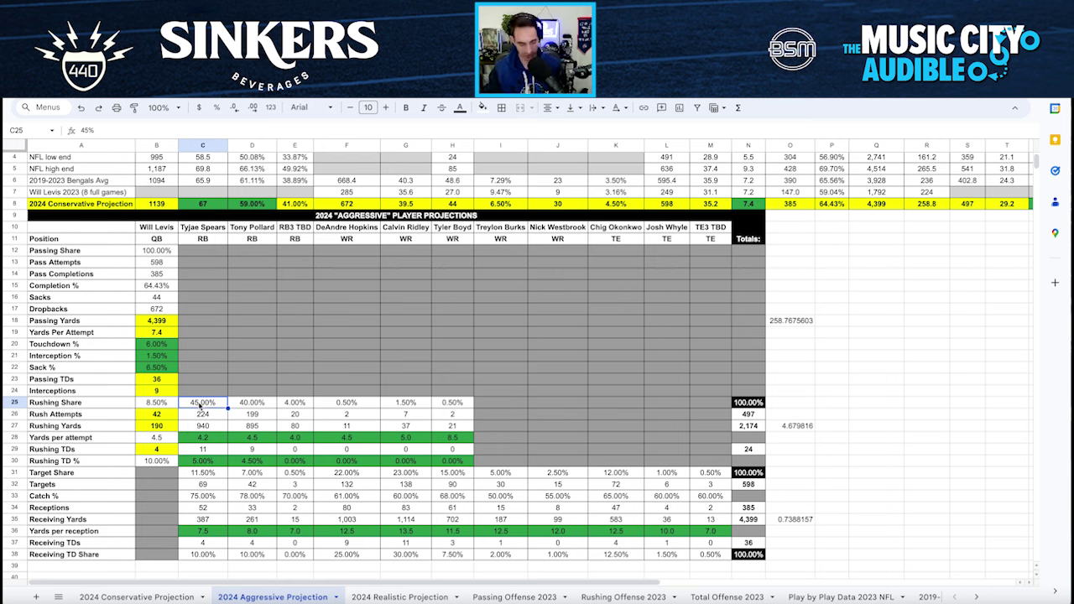
text(50)
key(Tab)
text(35)
key(Tab)
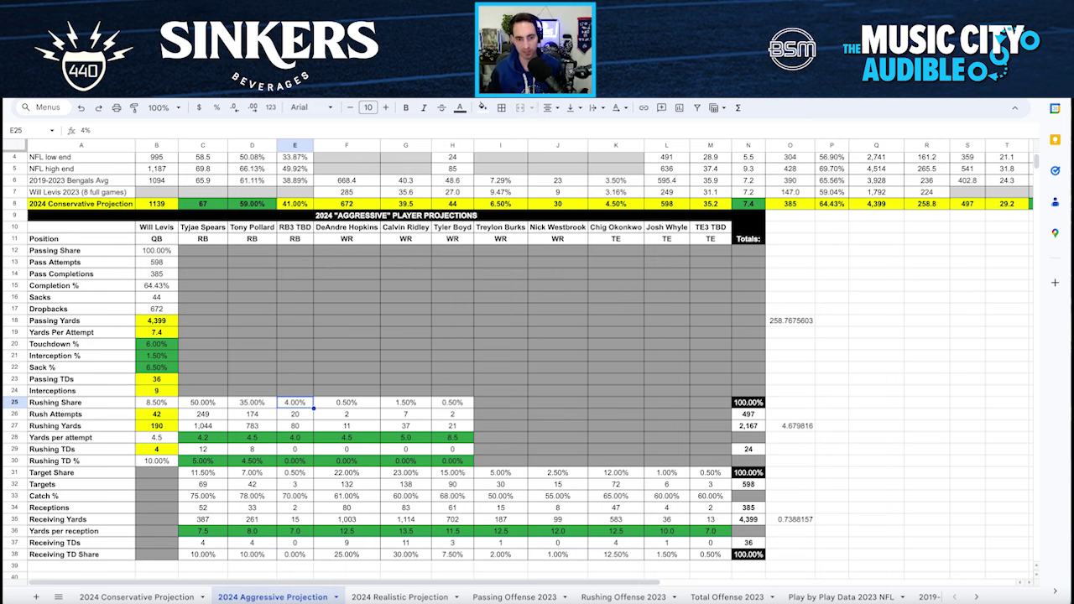
key(Left)
key(Left)
key(Left)
key(Down)
key(Right)
key(Right)
key(Down)
key(Left)
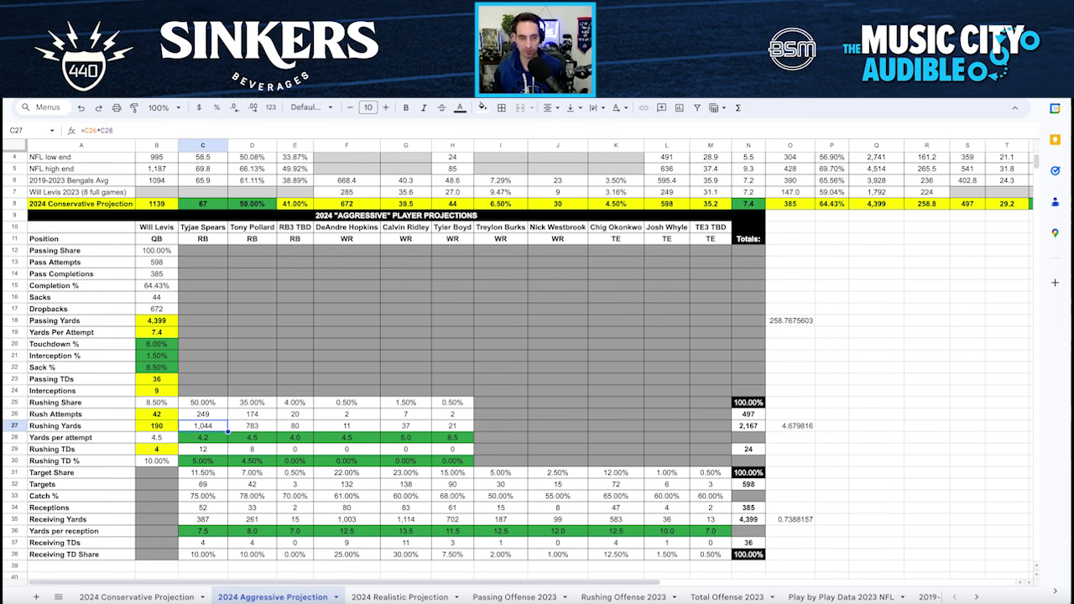
- Undo the trial rushing share changes for Spears and Pollard
key(ctrl+z)
key(ctrl+z)
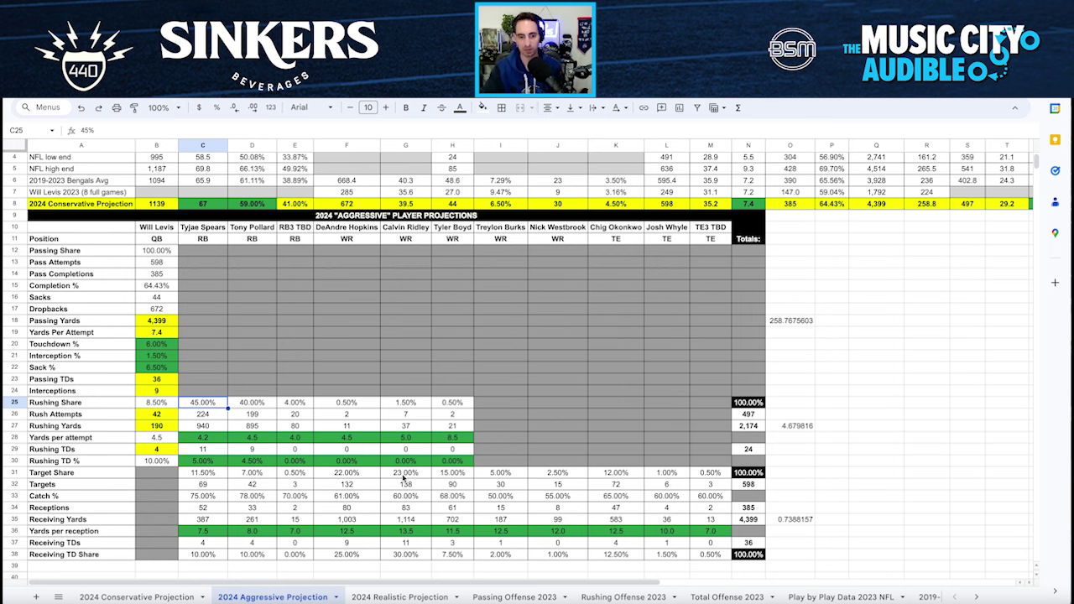
- Glance at the conservative projections, return to the aggressive ones, and review Tyler Boyd's target share alongside DeAndre Hopkins and Calvin Ridley
click(173, 596)
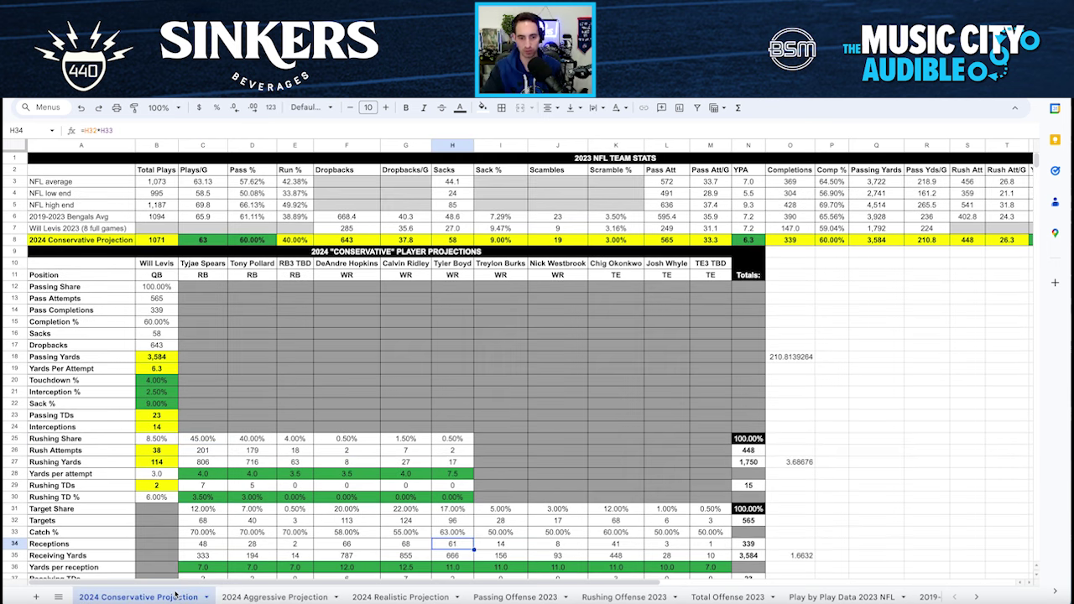
click(275, 596)
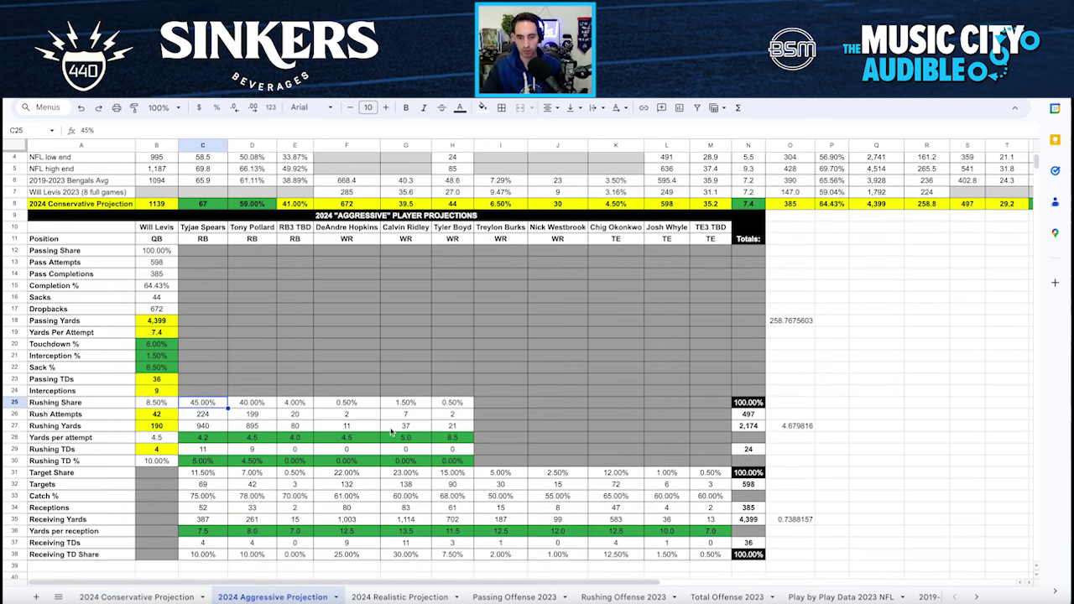
click(453, 475)
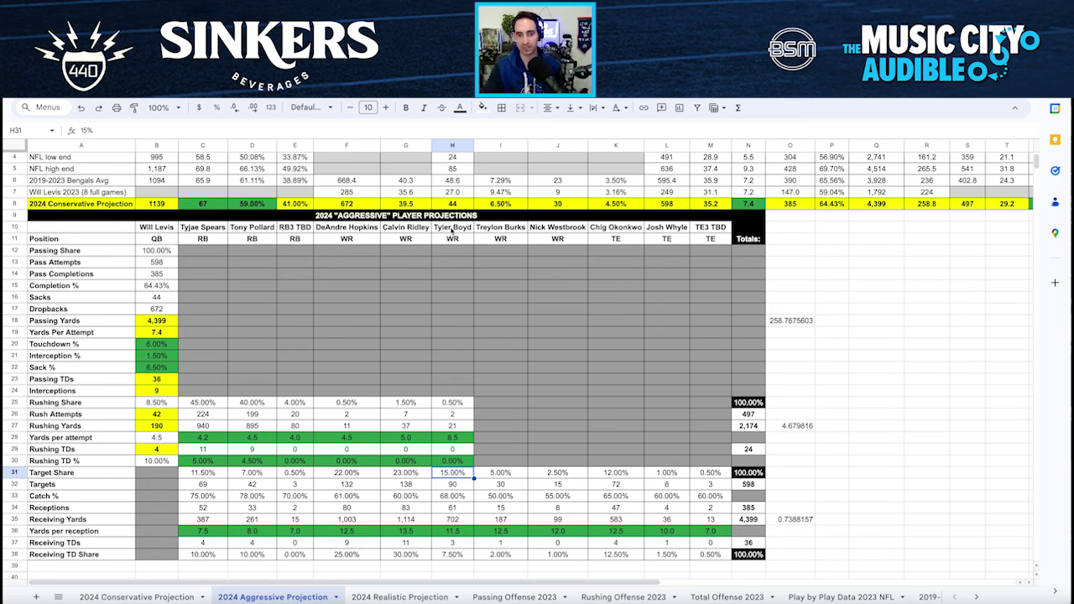
drag(316, 228, 410, 231)
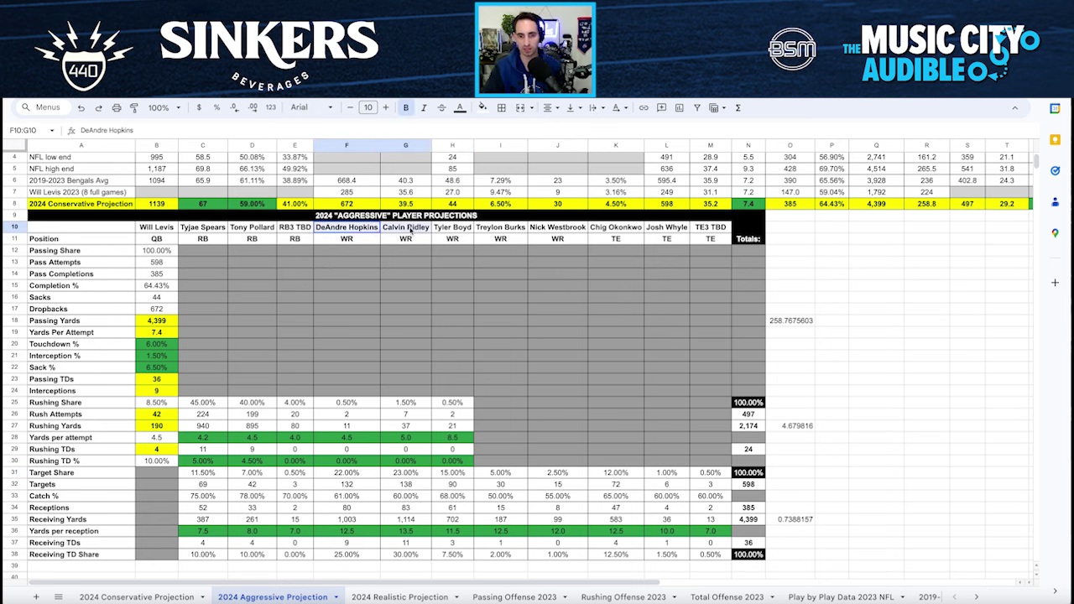
click(468, 462)
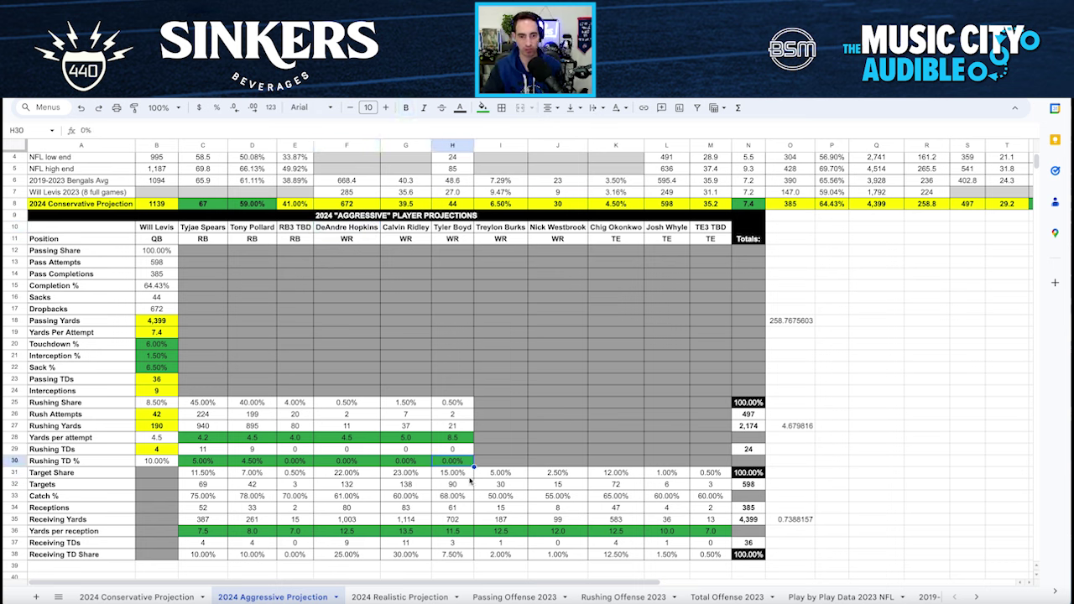
- Review Hopkins's targets, Levis's touchdown percentage and passing TDs, and the receiving TD projections for Hopkins and Ridley
click(363, 487)
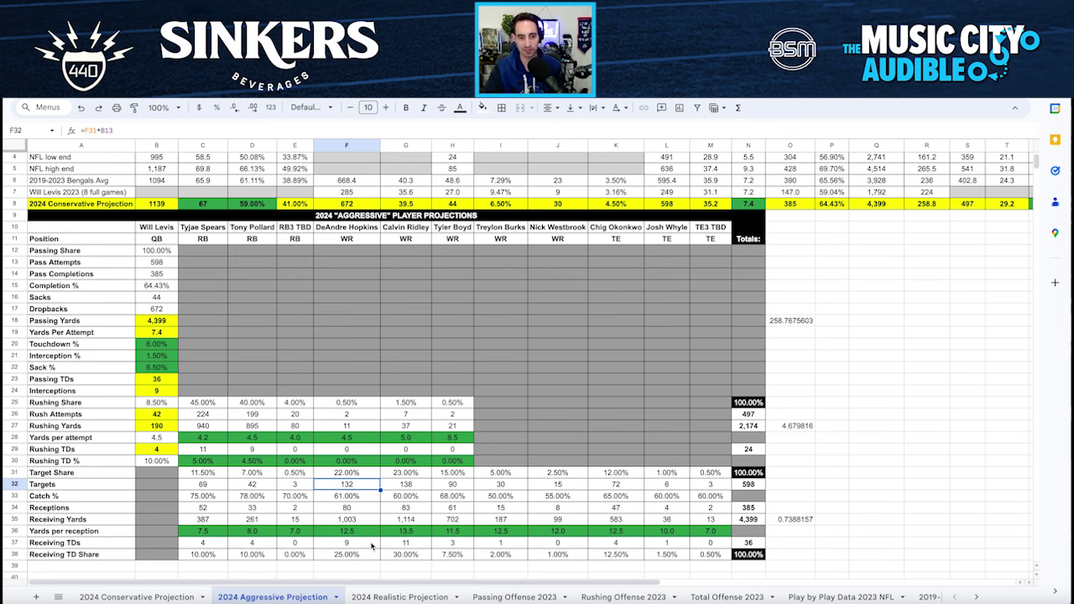
click(150, 346)
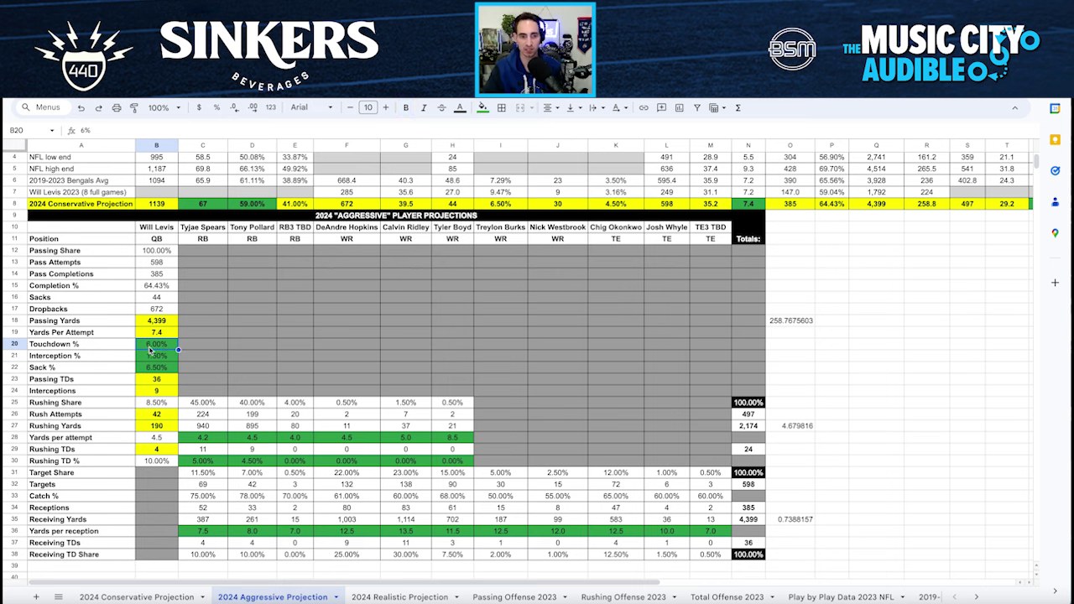
click(161, 382)
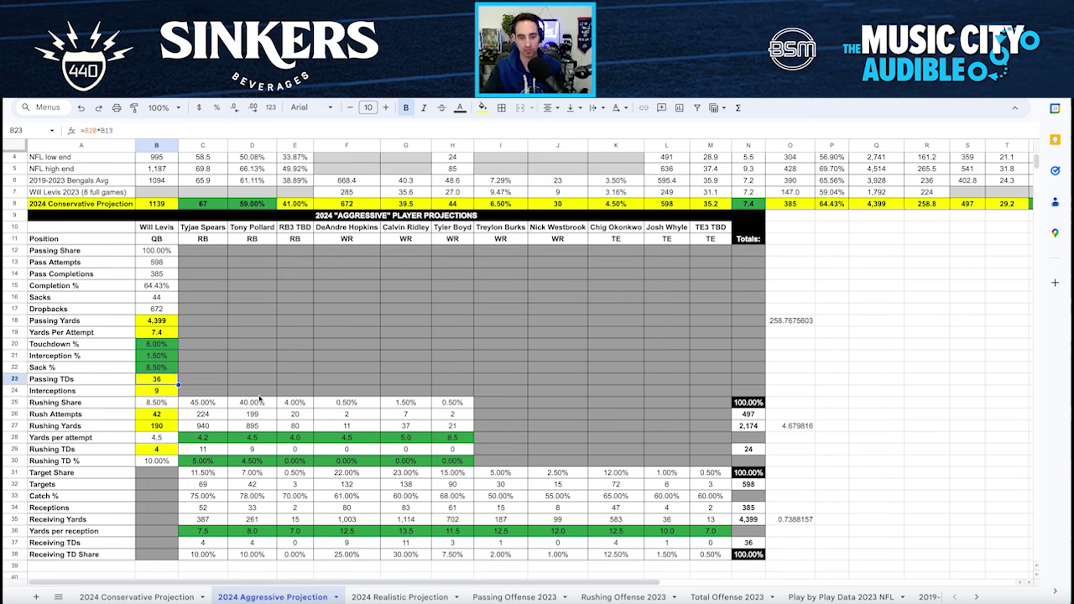
click(339, 557)
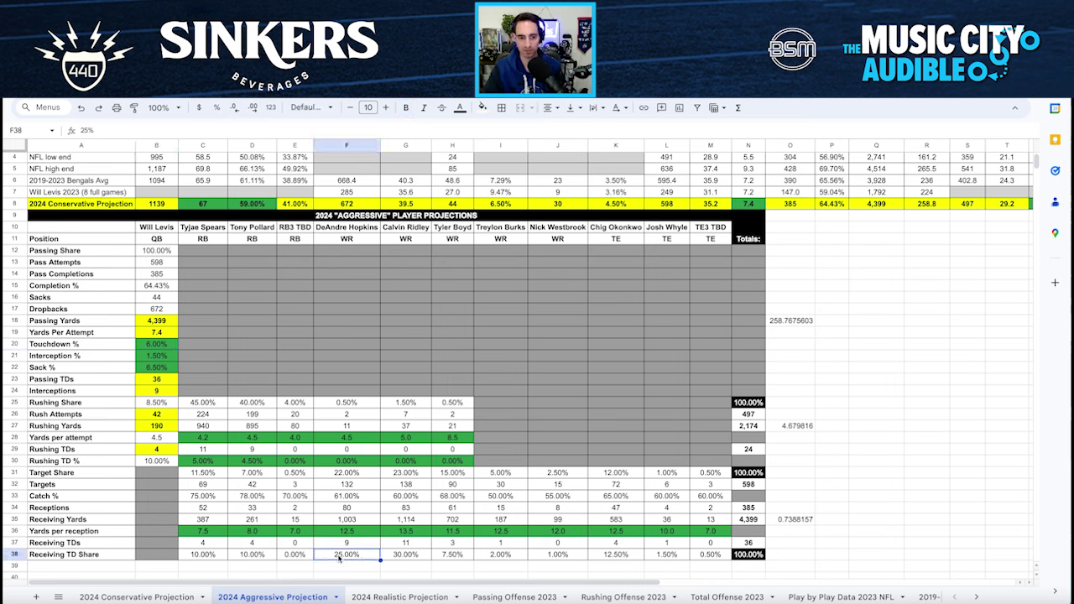
click(359, 545)
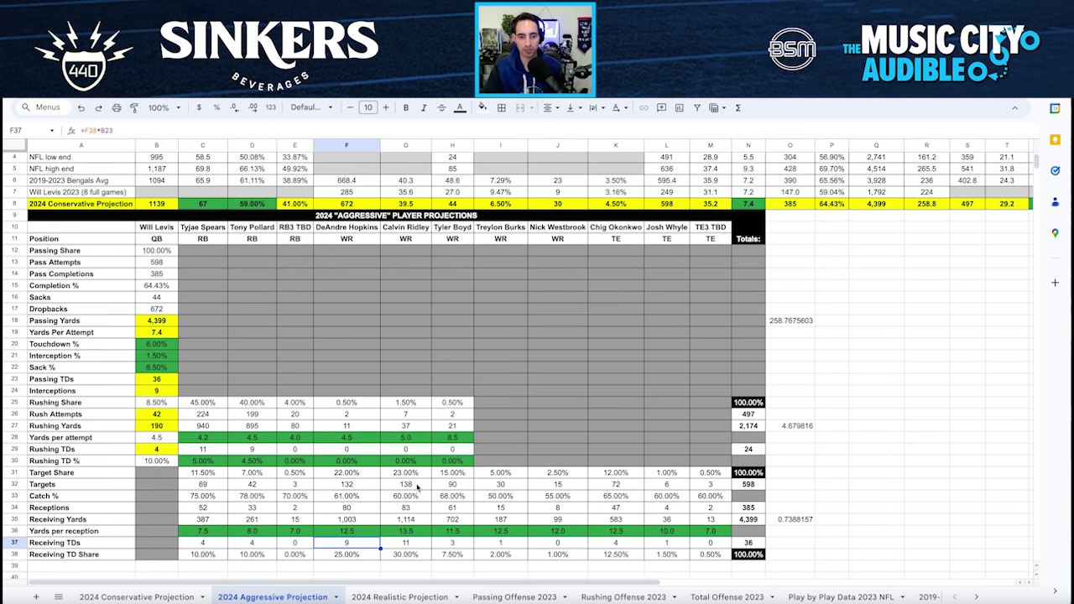
click(427, 545)
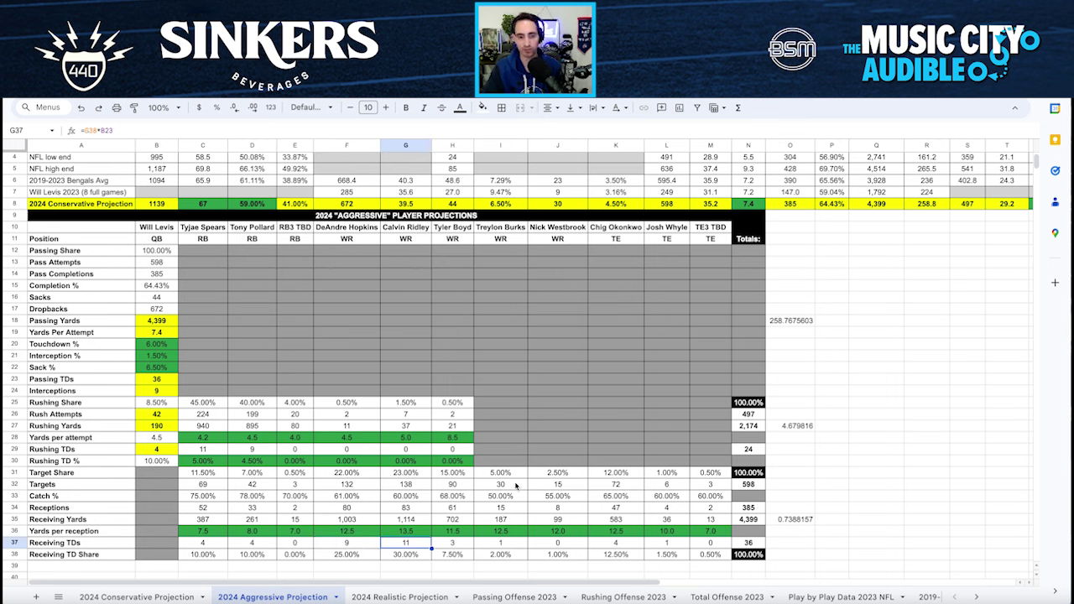
- Review Tyler Boyd's aggressive projections for targets, receptions, receiving yards and receiving TDs
click(467, 484)
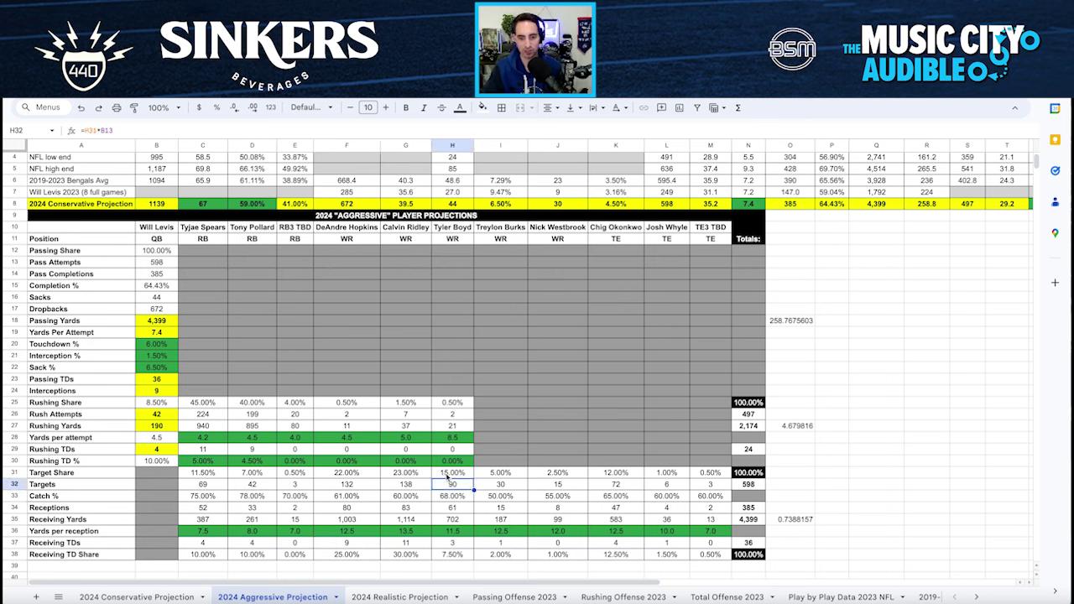
click(465, 508)
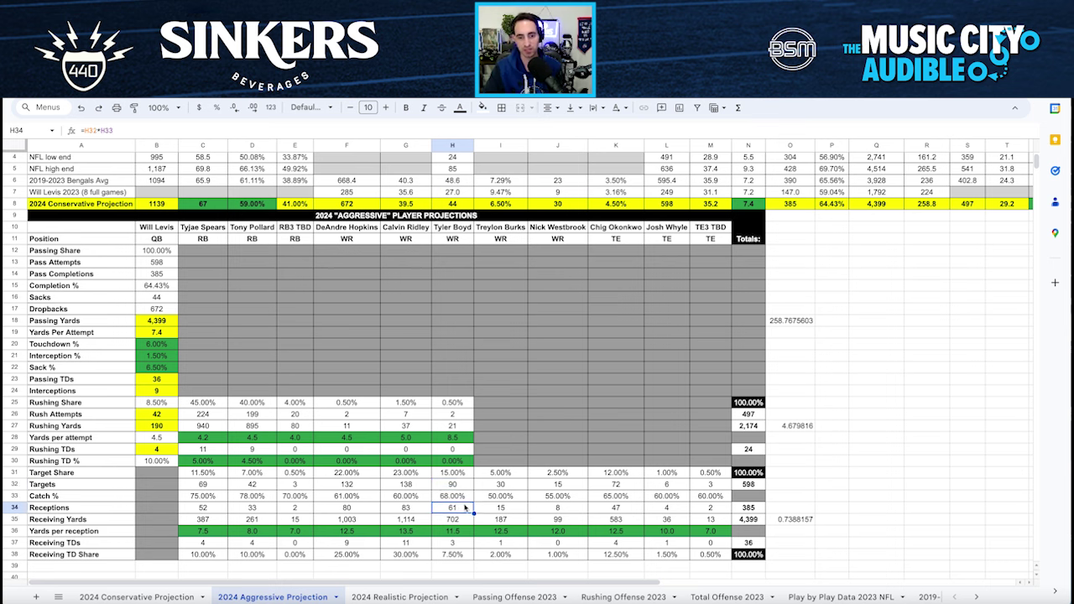
click(463, 521)
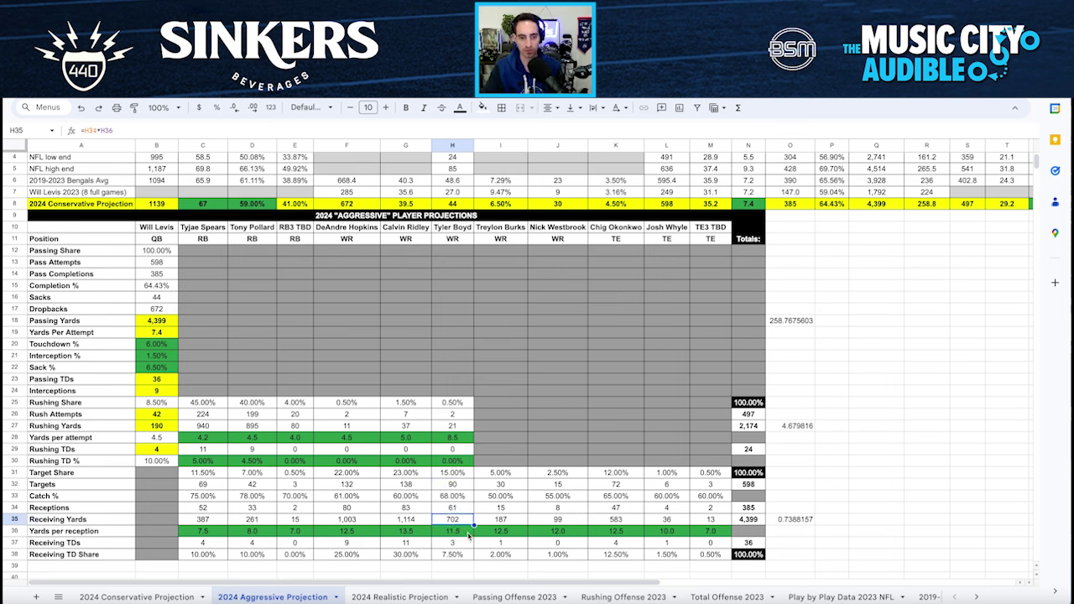
click(469, 542)
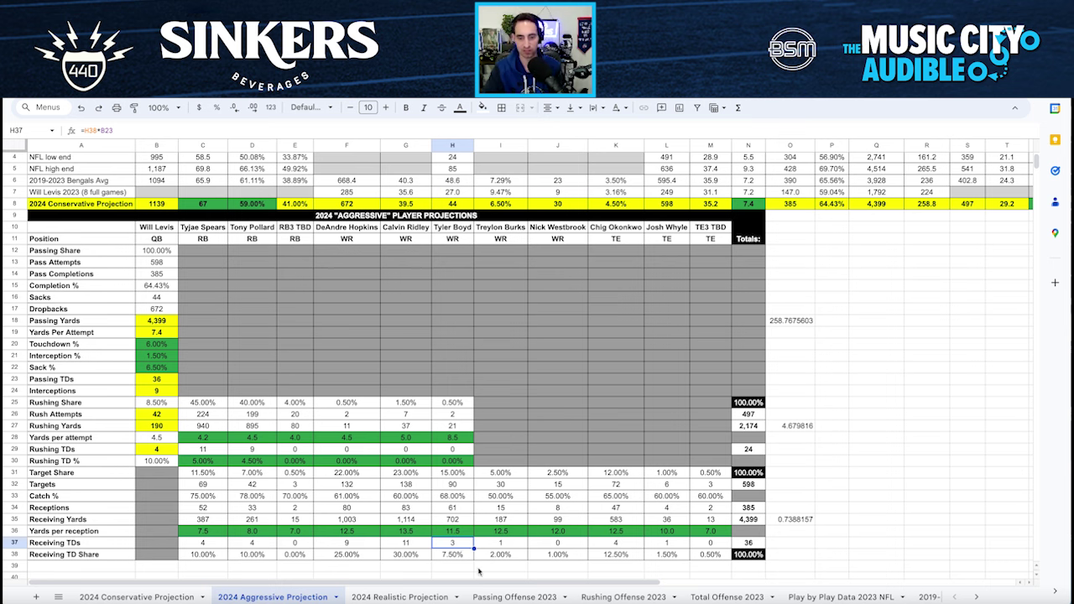
- Review Chig Okonkwo's aggressive projections for targets, catch percentage, receptions, receiving yards and receiving TDs
click(627, 485)
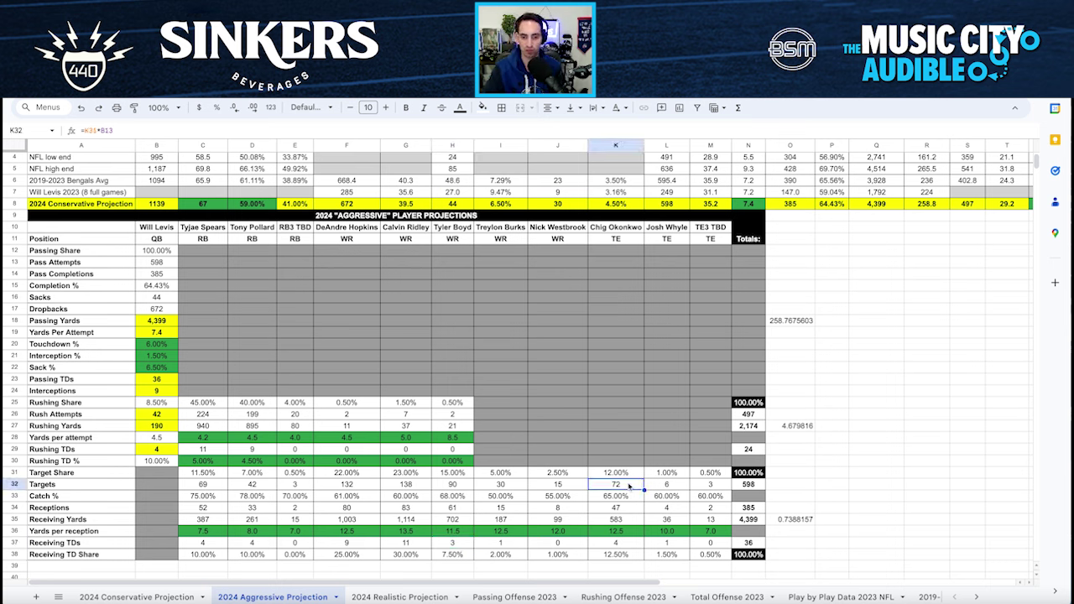
click(635, 500)
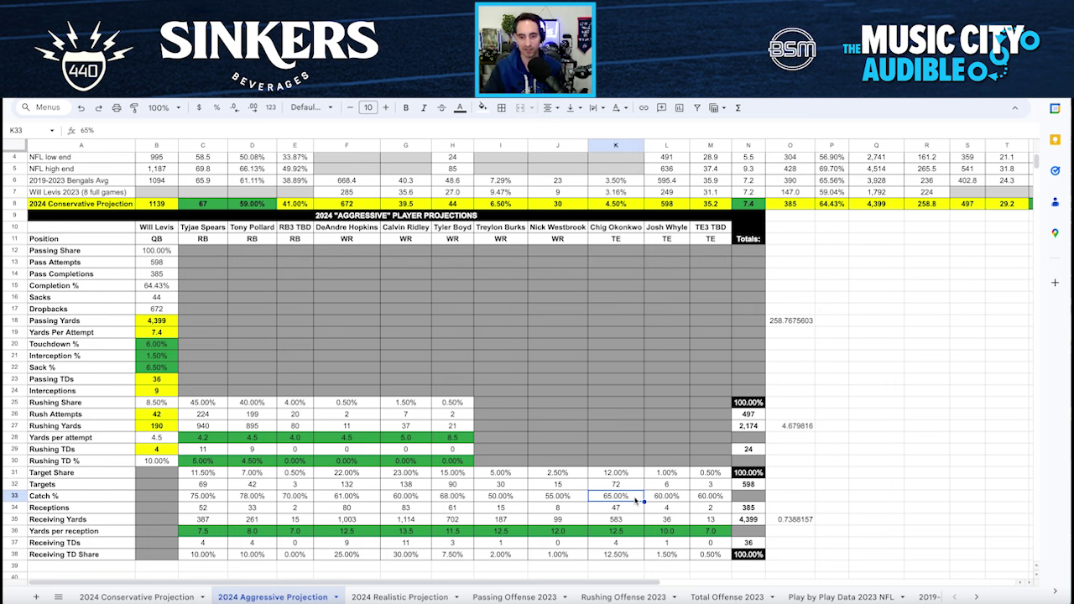
click(632, 508)
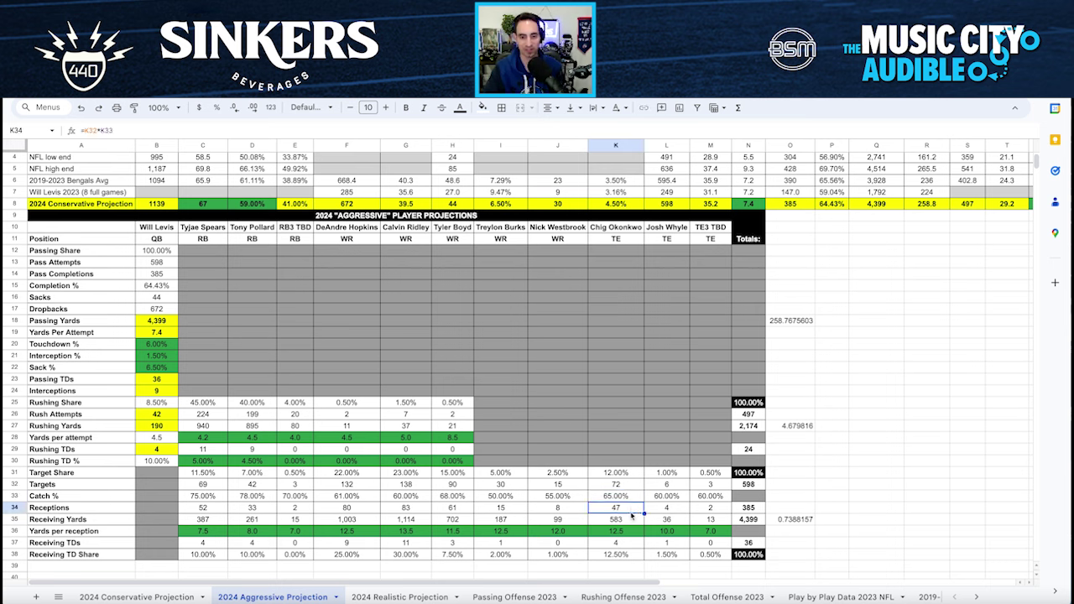
click(630, 520)
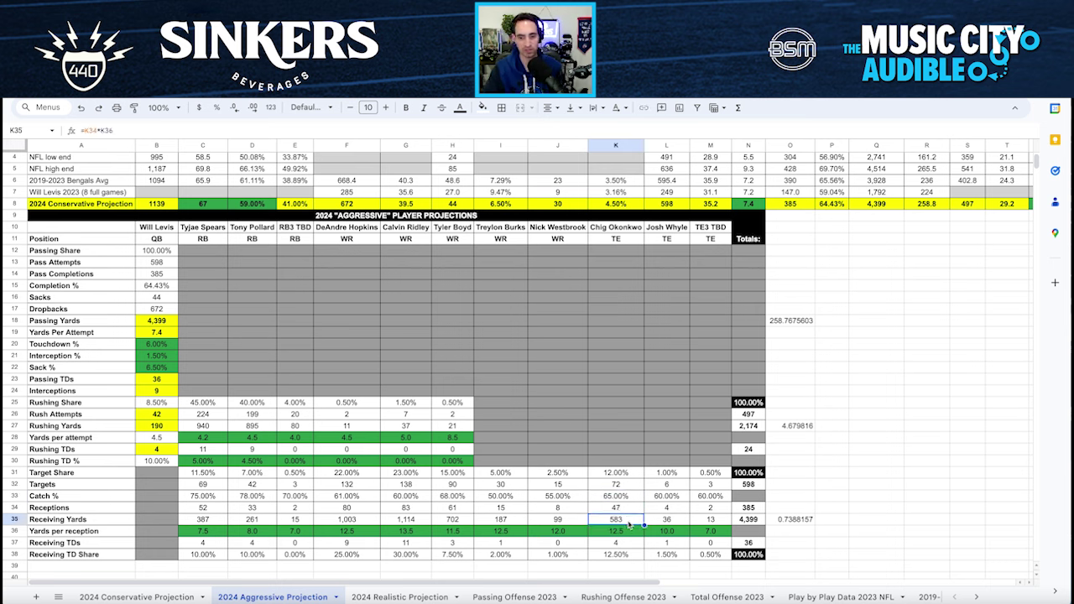
click(625, 547)
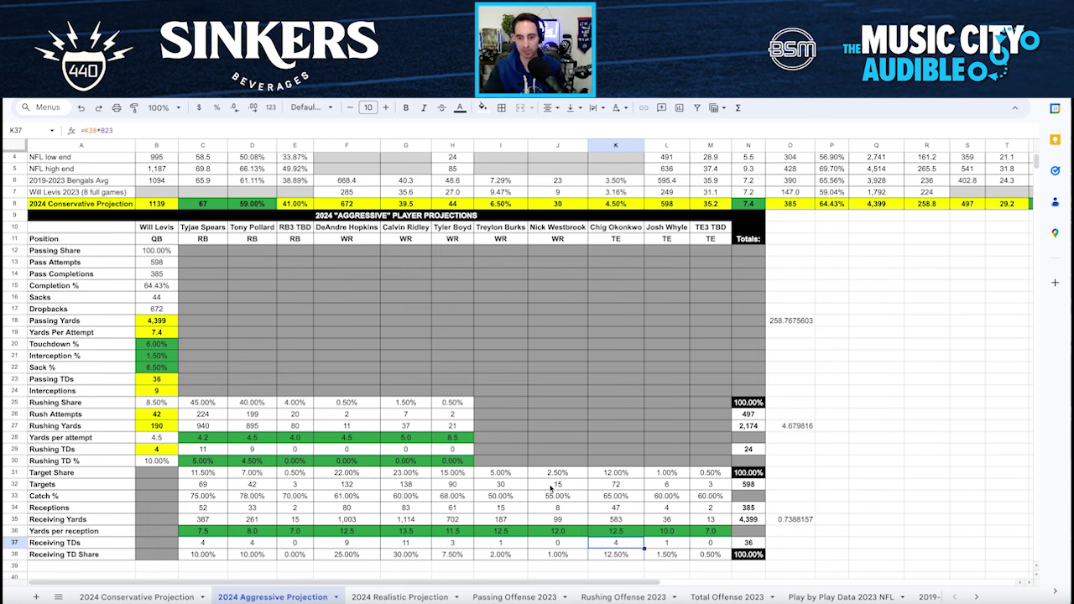
- Compare the aggressive projection's total yards and yards per play with the 2019-2023 Bengals average
scroll(551, 489, up, 2)
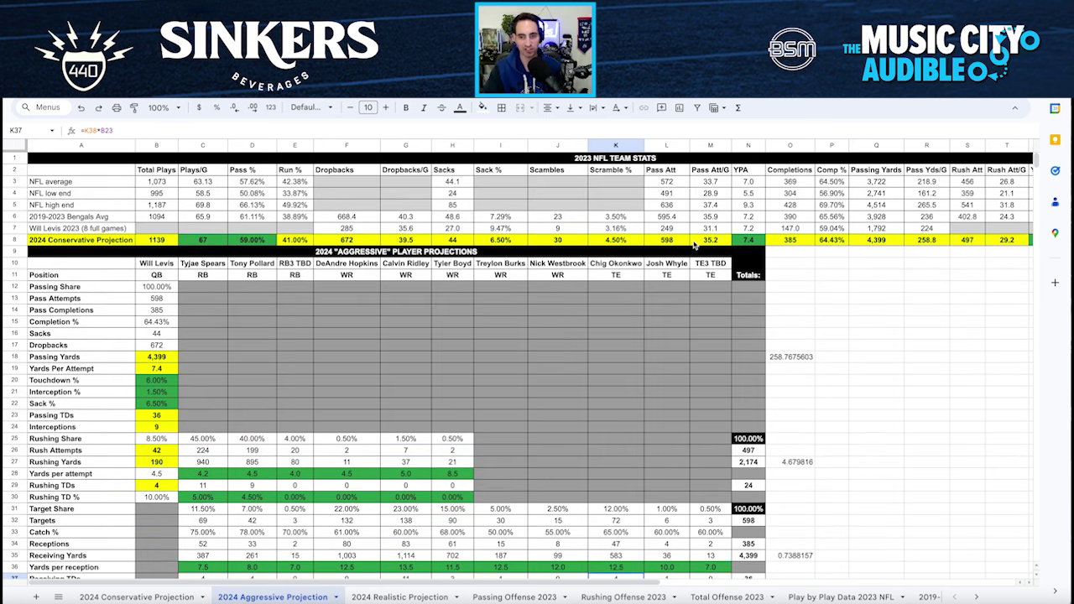
scroll(695, 247, right, 3)
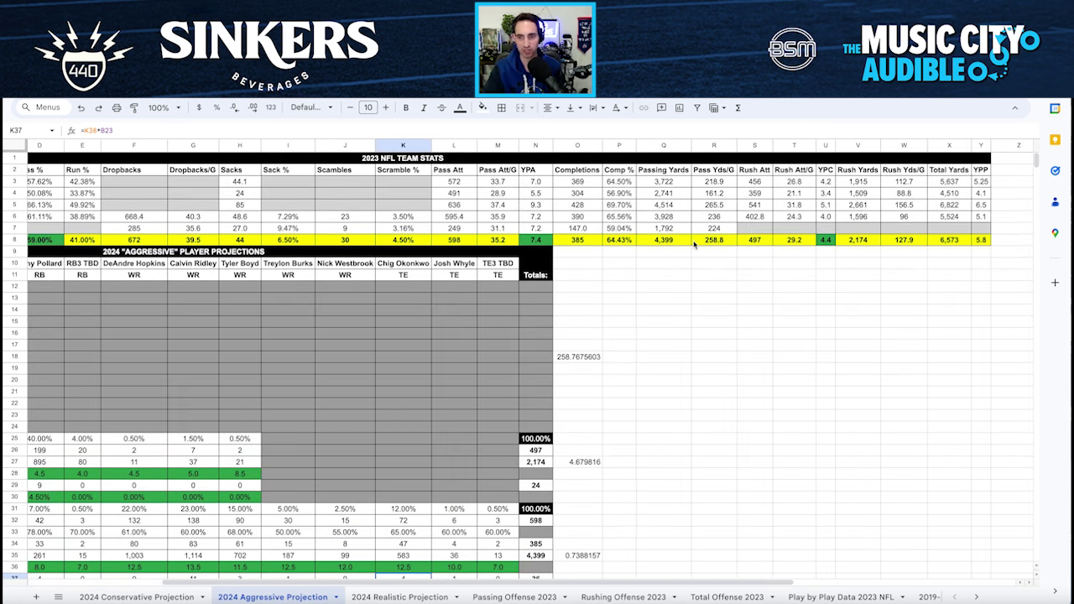
click(951, 242)
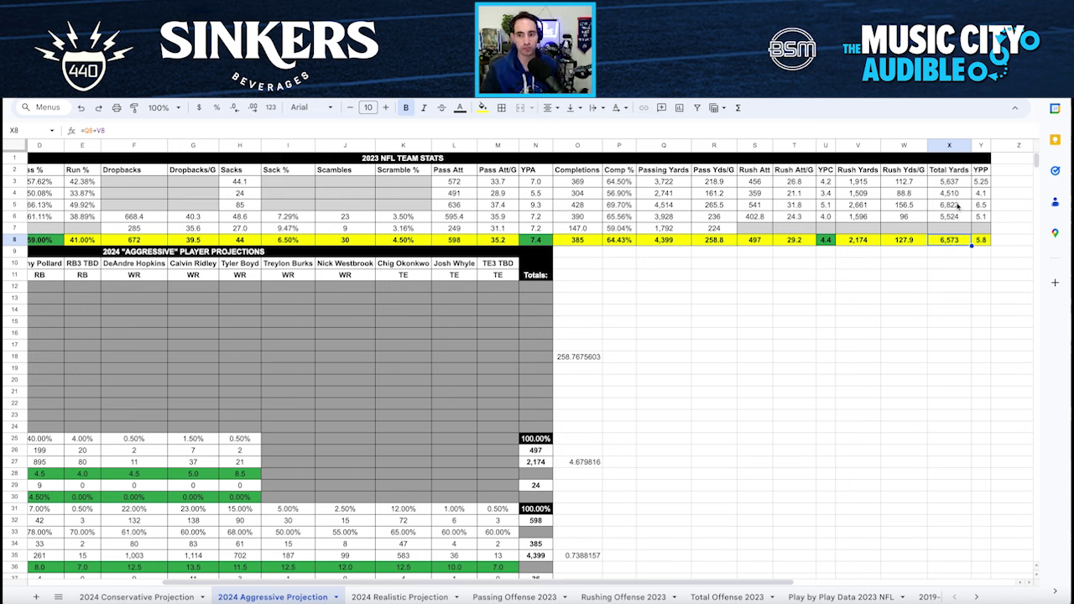
click(981, 242)
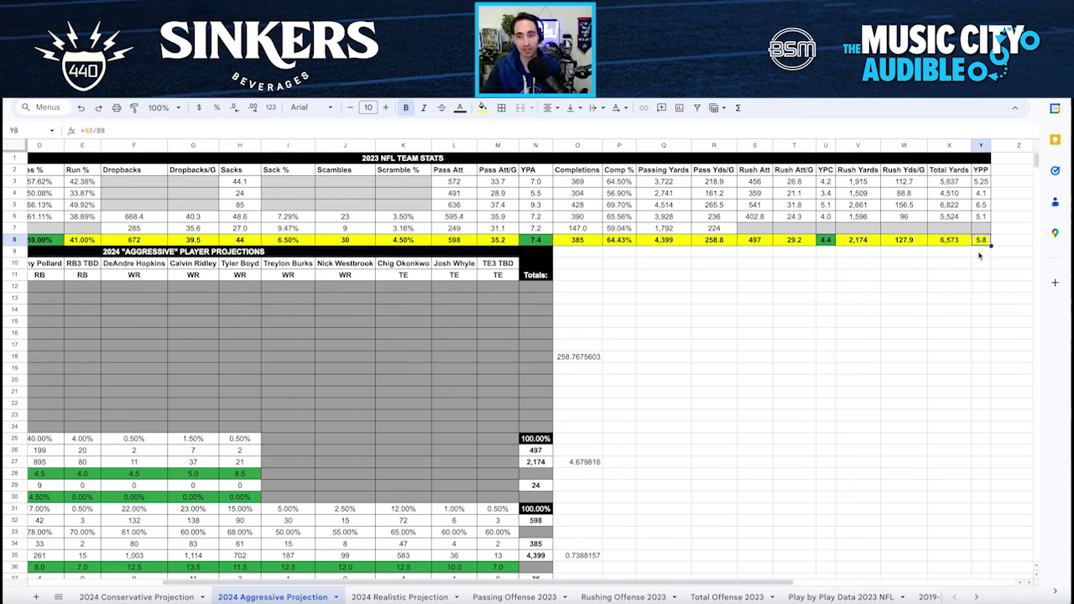
click(981, 218)
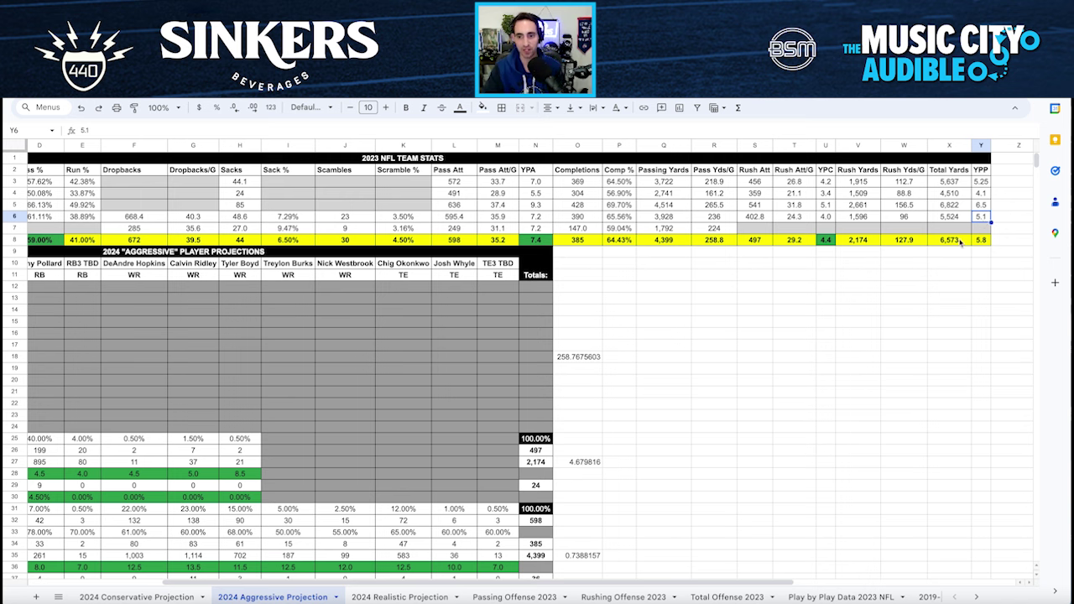
click(960, 242)
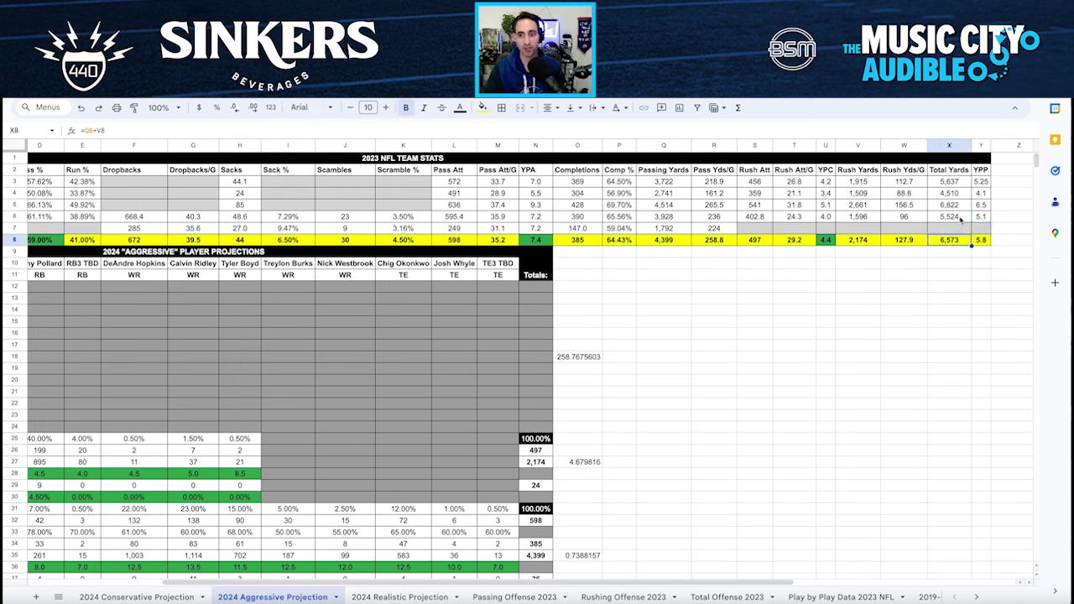
click(956, 218)
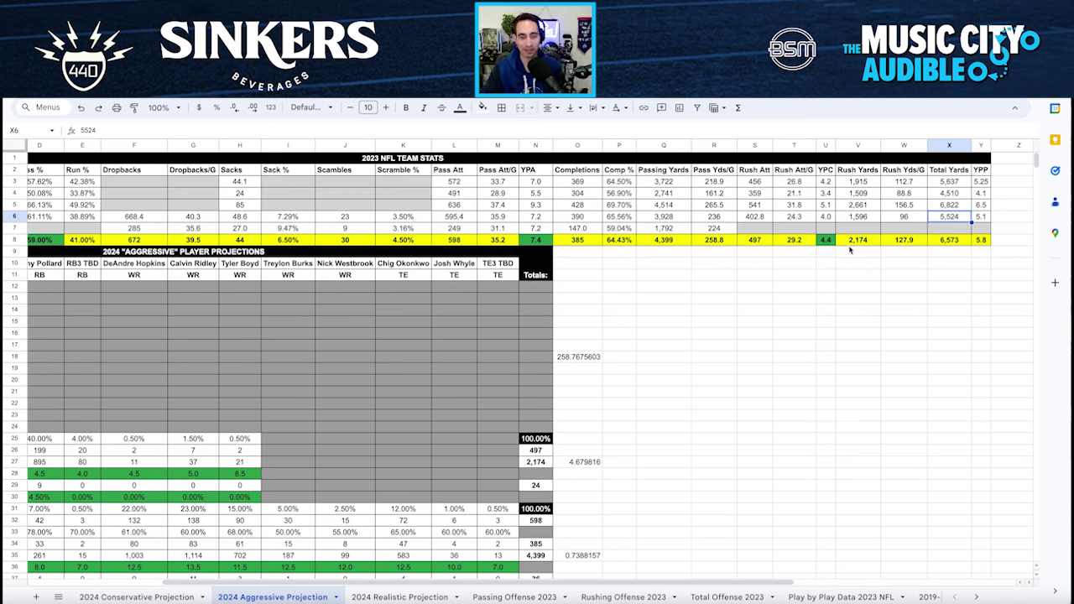
- Compare the projected team rush yards and passing yards with the 2019-2023 Bengals average
click(844, 219)
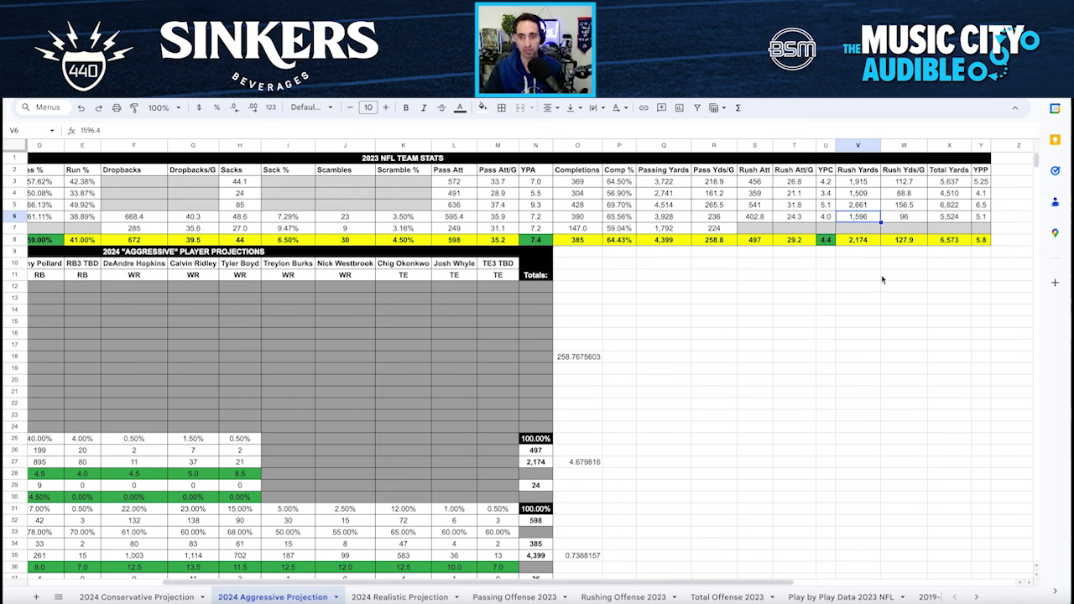
click(857, 242)
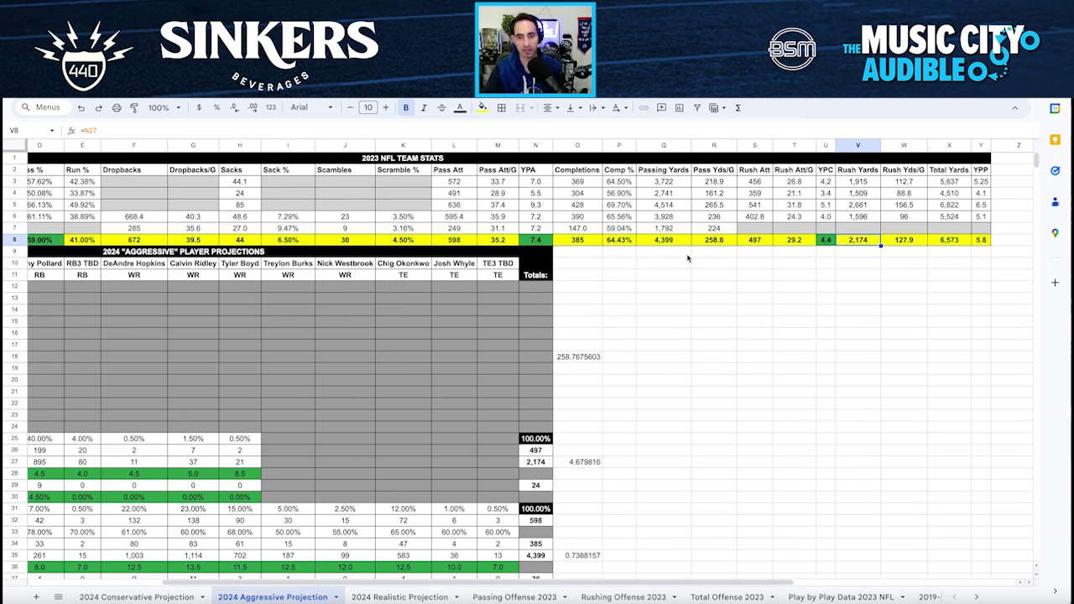
click(677, 220)
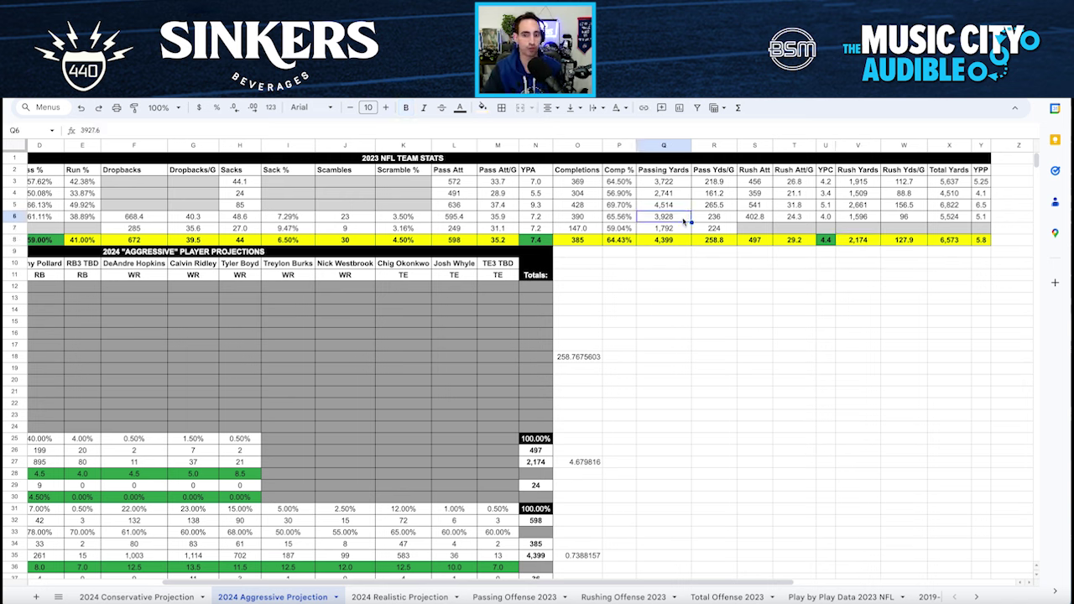
click(682, 242)
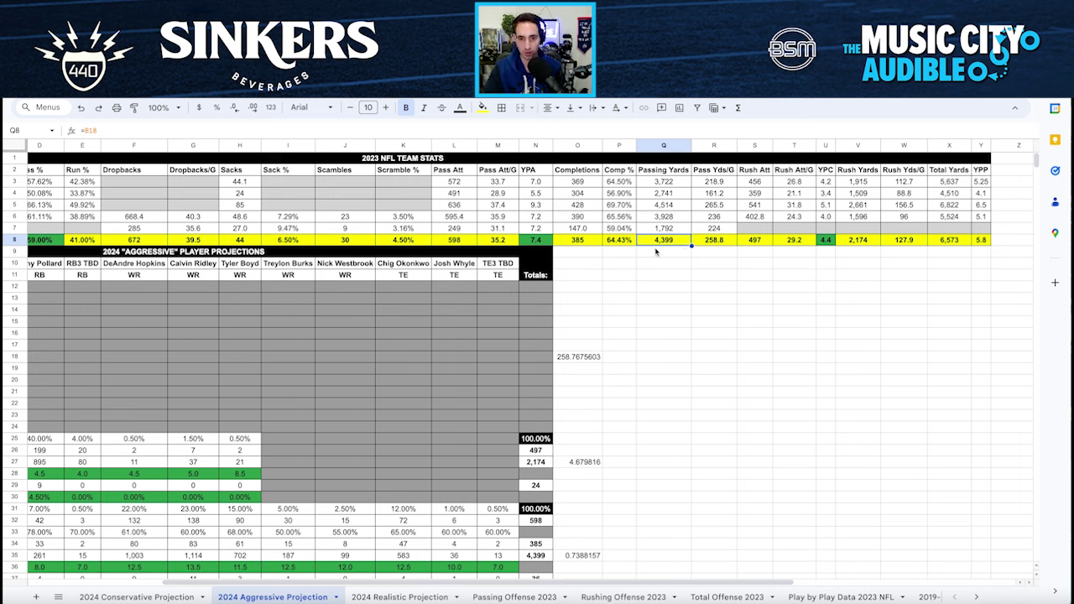
- Check the Bengals' yards per carry and compare projected yards per attempt with Will Levis 2023 and the Bengals average
click(827, 241)
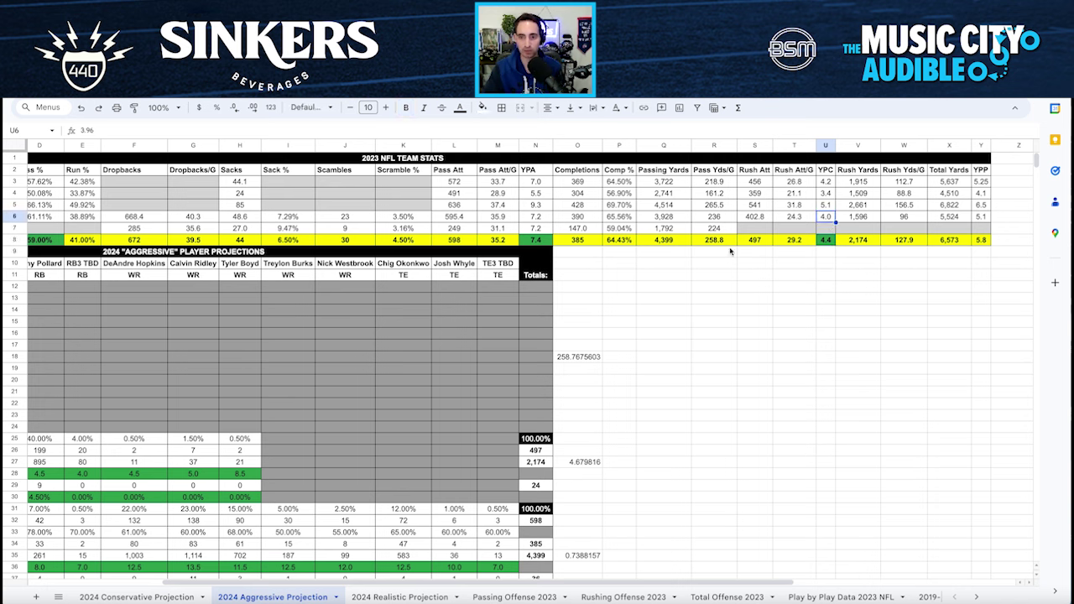
click(537, 242)
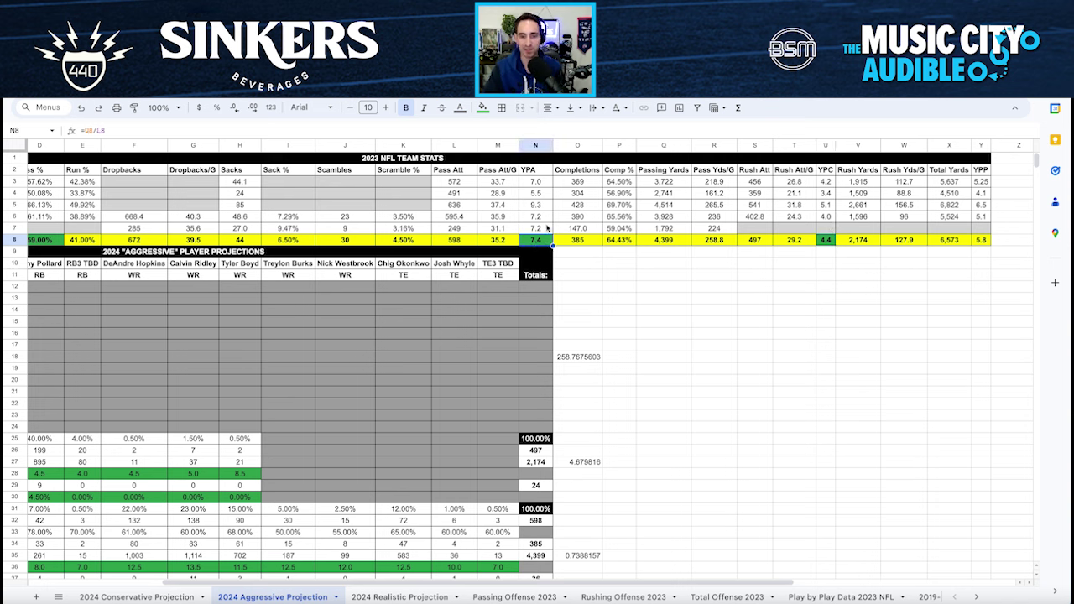
click(537, 229)
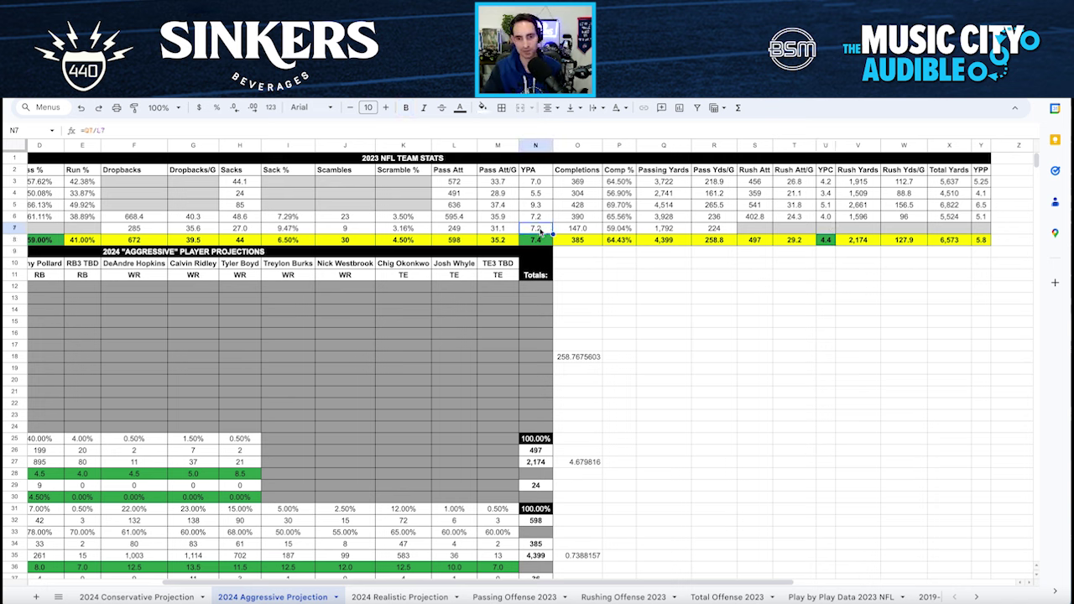
click(537, 217)
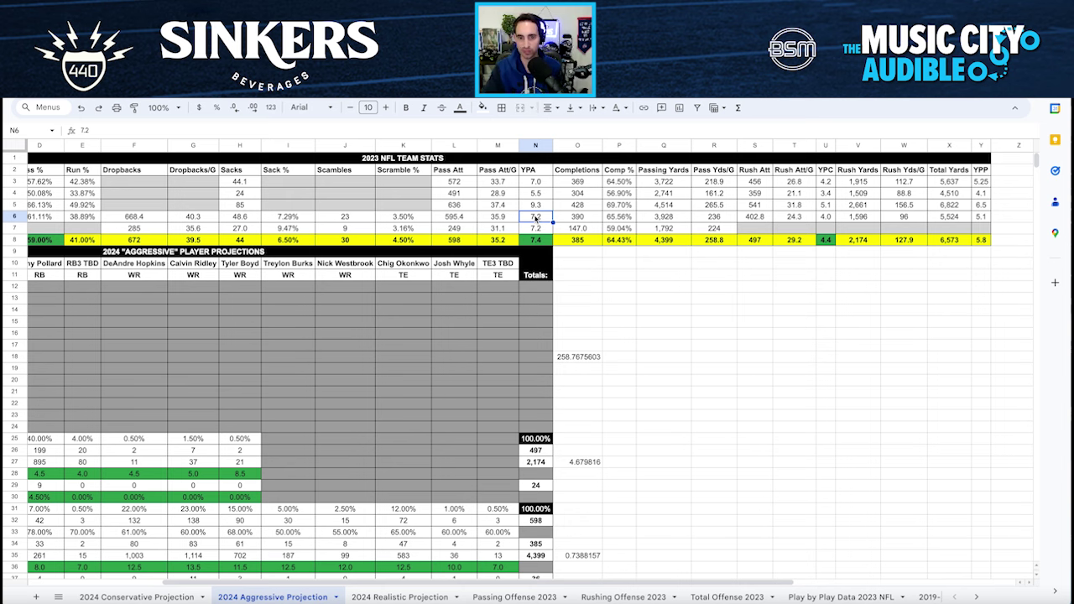
- Open the 2024 Realistic Projection sheet and compare its projected plays per game with the 2019-2023 Bengals average
scroll(537, 218, left, 5)
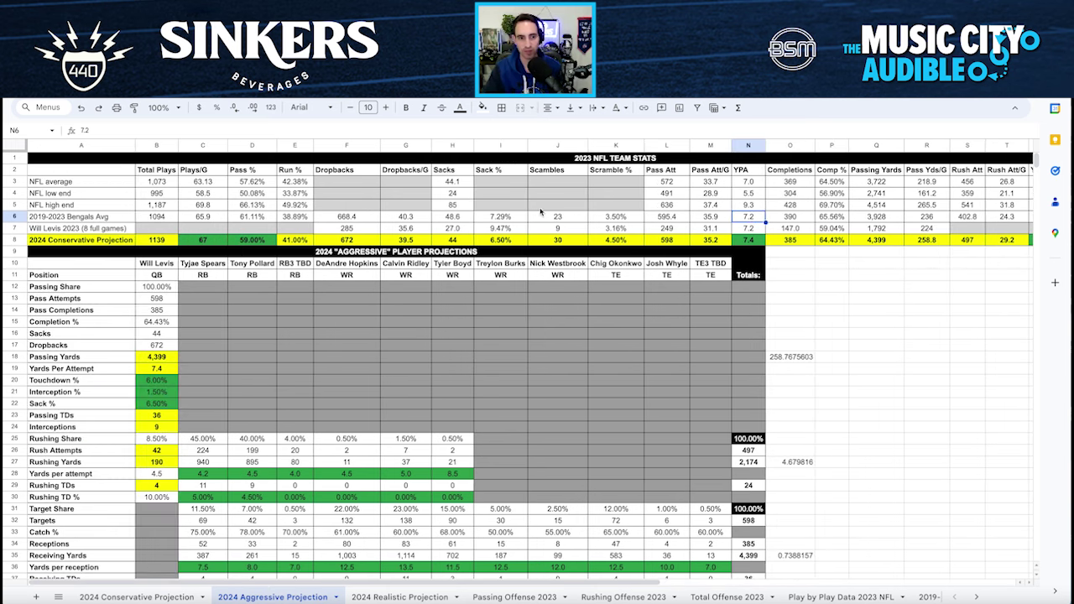
click(395, 597)
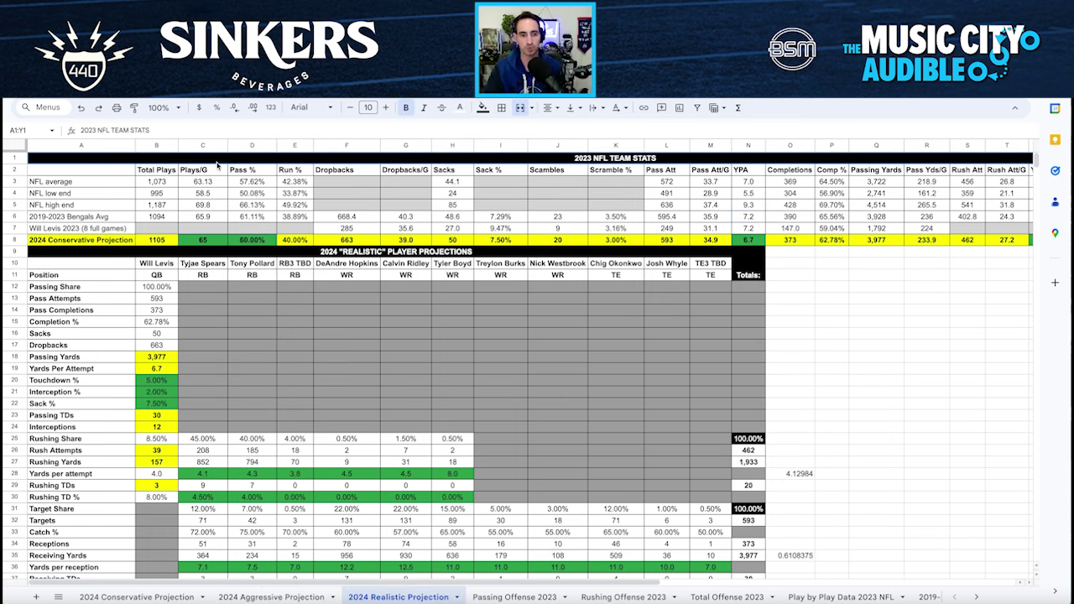
click(212, 241)
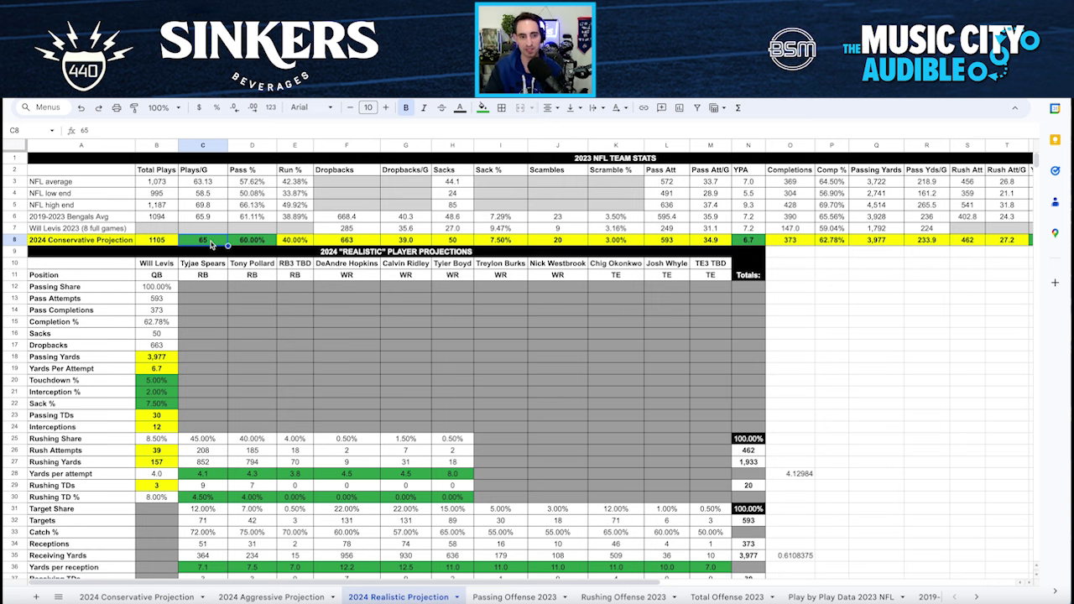
click(220, 217)
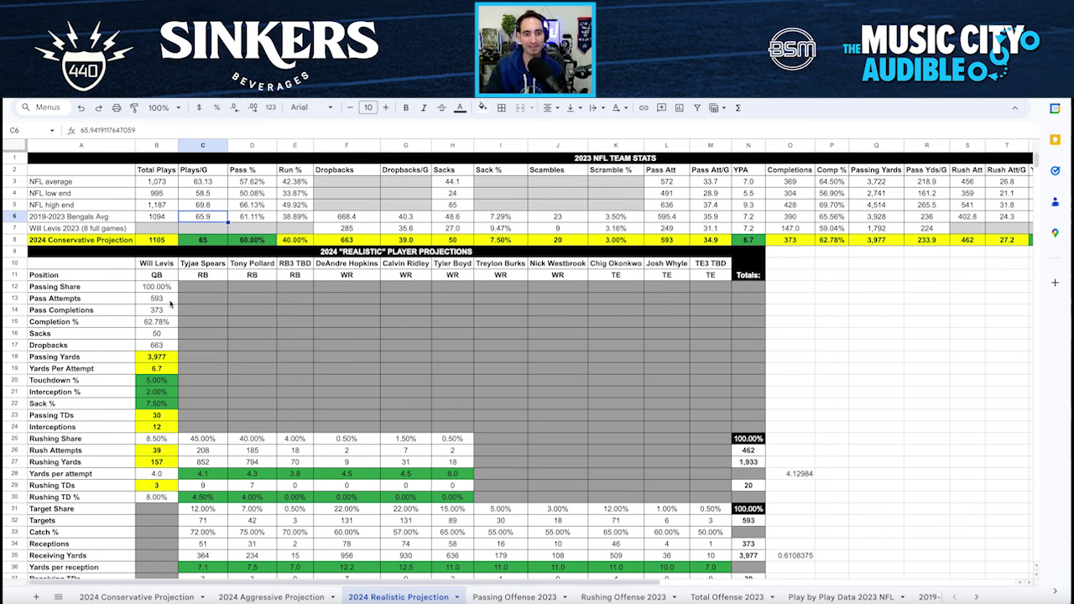
- Review Will Levis's realistic completion percentage against the receivers' catch percentages, plus his sacks and yards per attempt
click(172, 326)
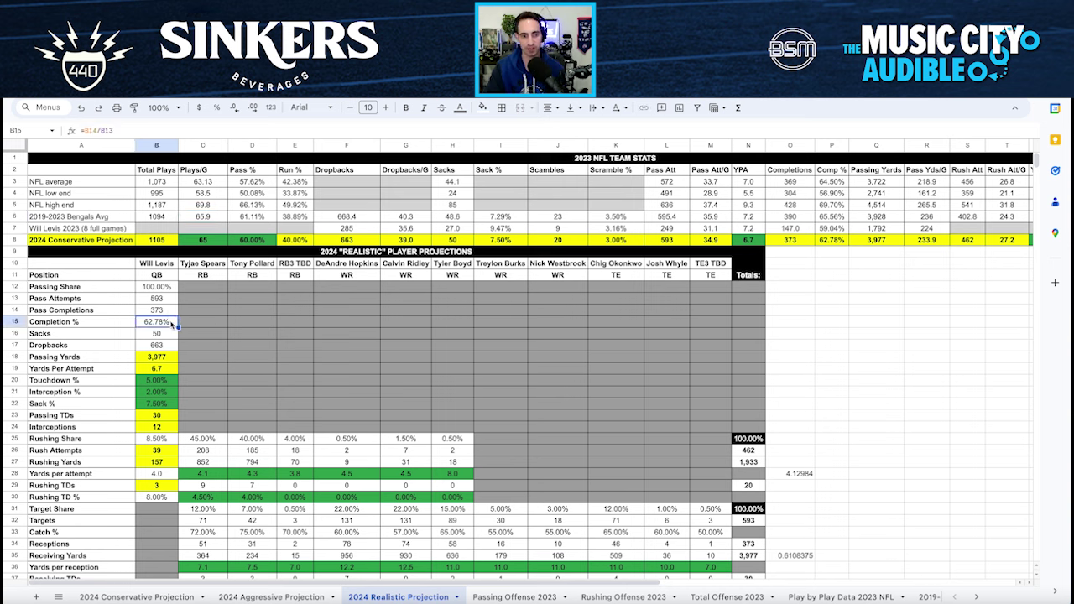
drag(199, 531, 697, 537)
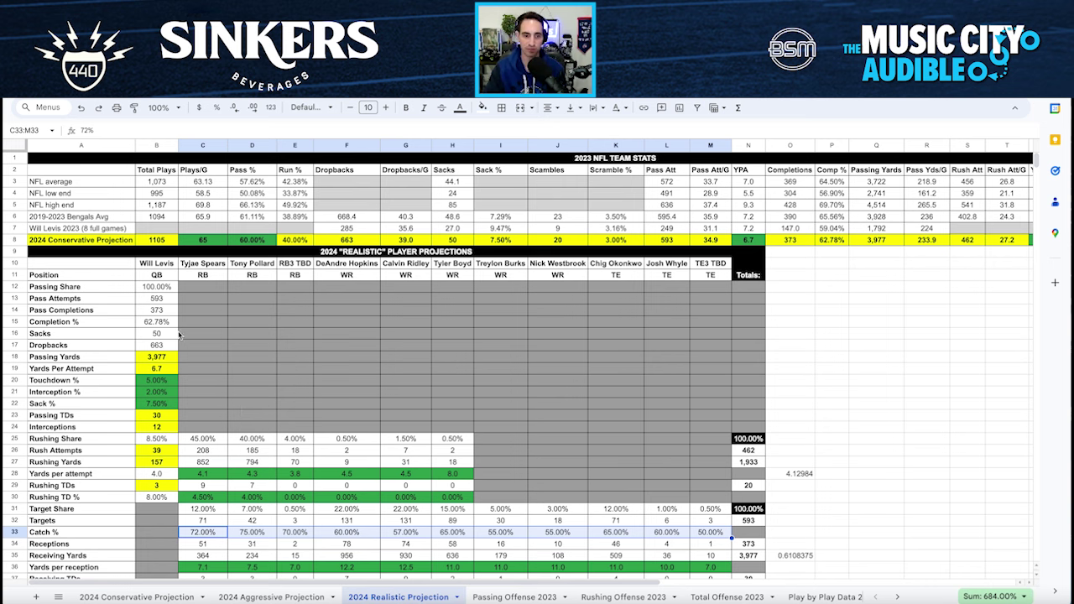
click(147, 323)
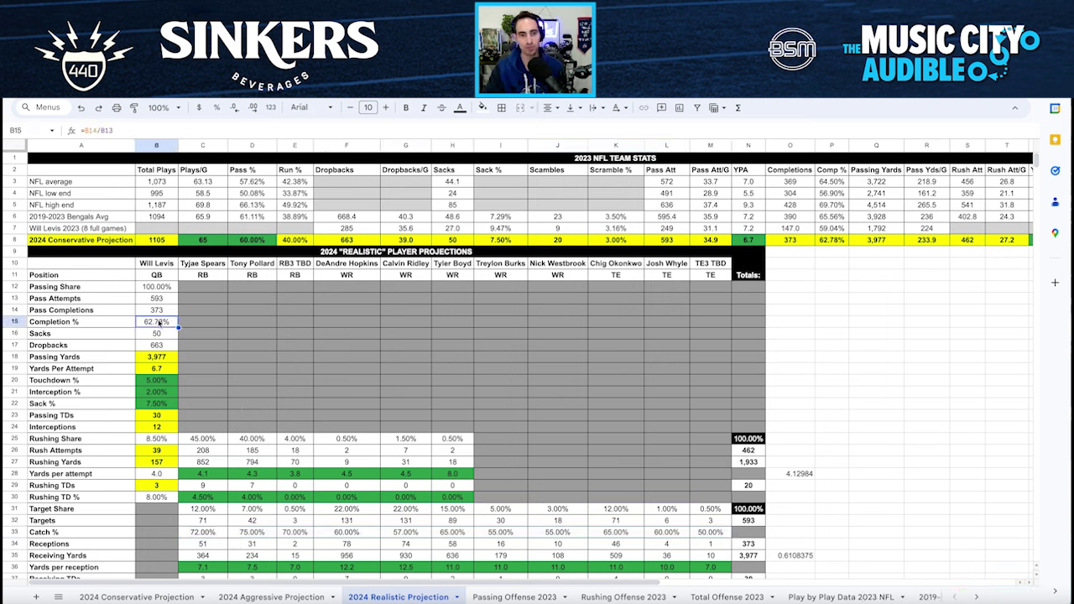
click(173, 339)
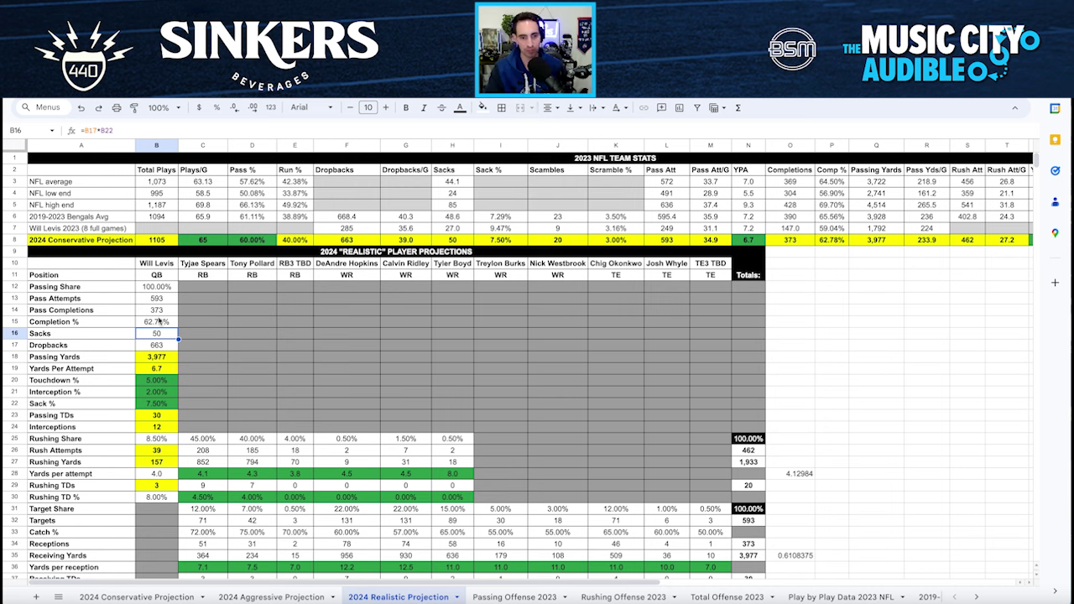
click(160, 372)
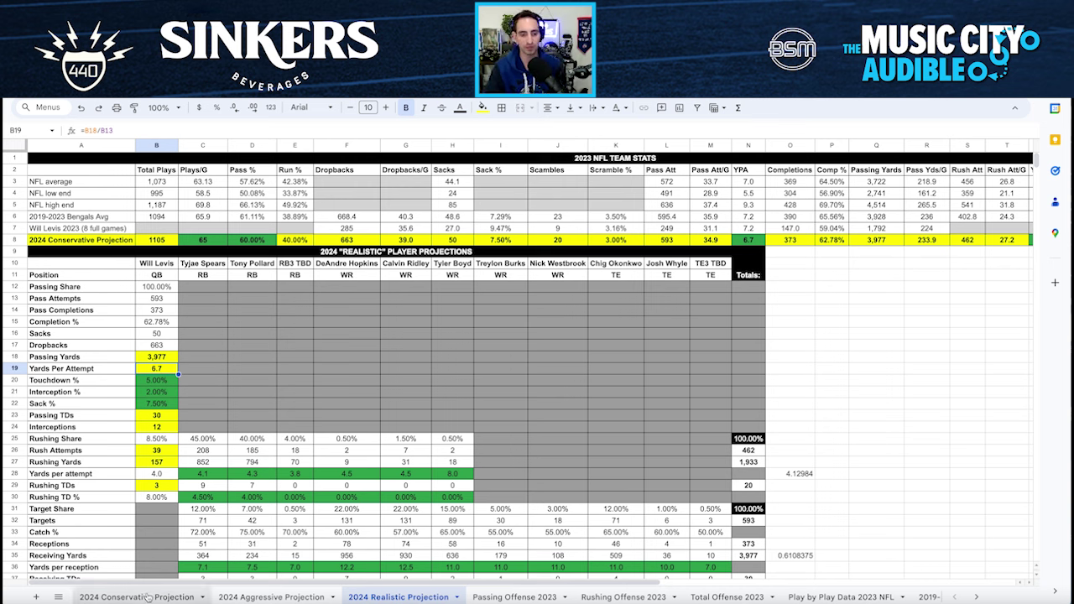
- Calculate Will Levis's realistic passing yards per game in cell O19 with the formula =B18/17
click(173, 356)
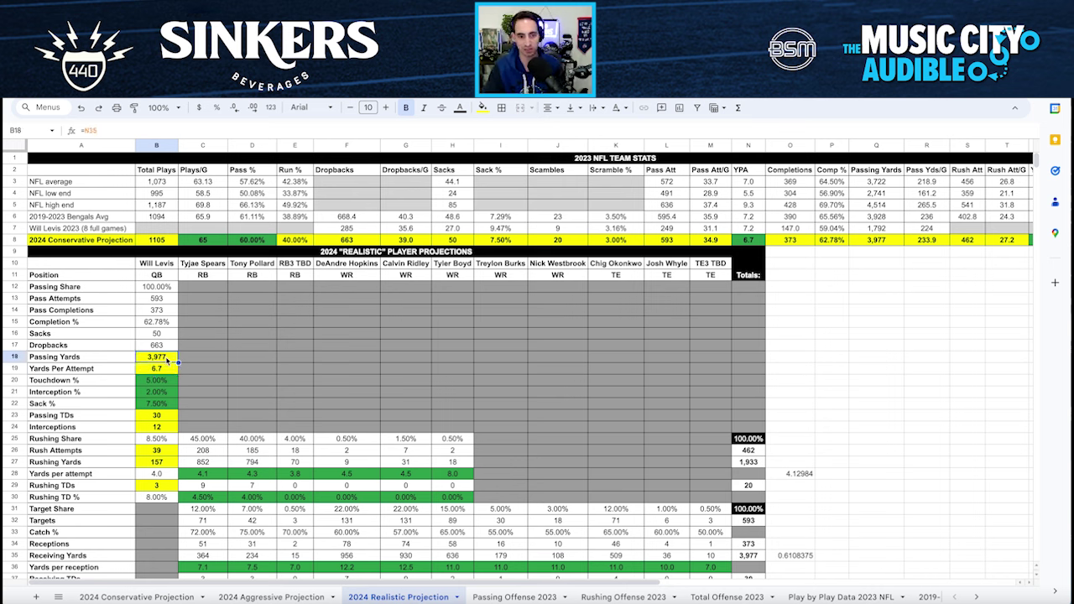
key(ctrl+z)
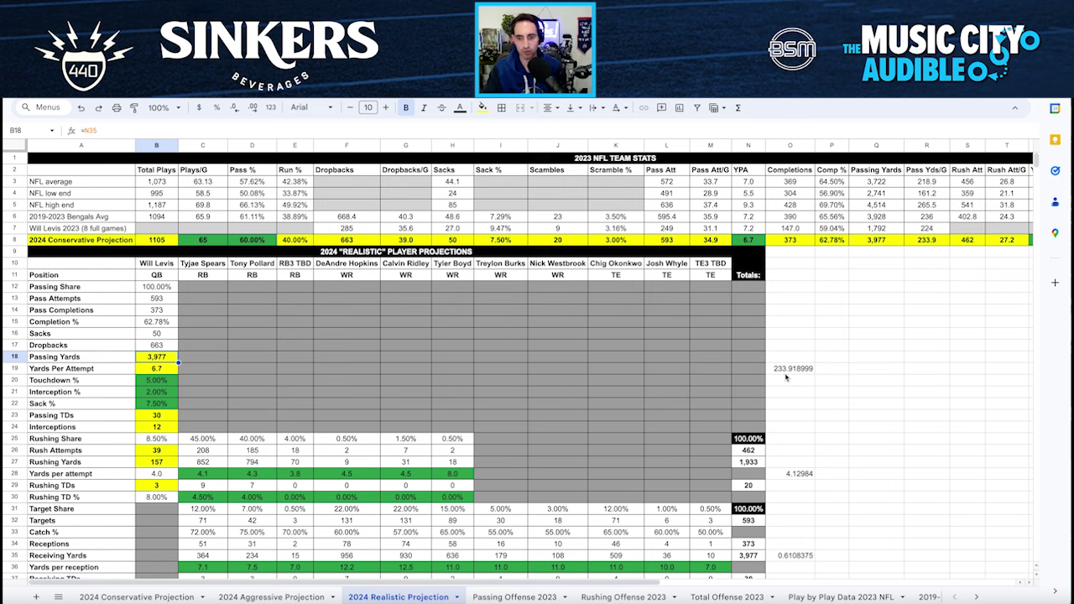
click(786, 373)
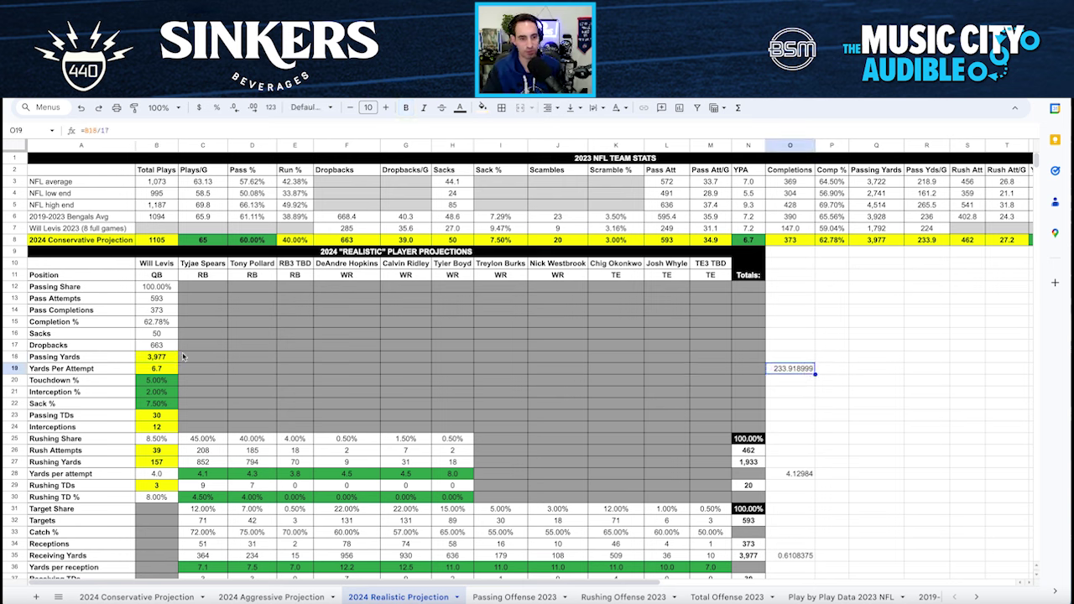
- Review Will Levis's realistic touchdown and interception percentages, passing yards, passing TDs and interceptions
click(172, 386)
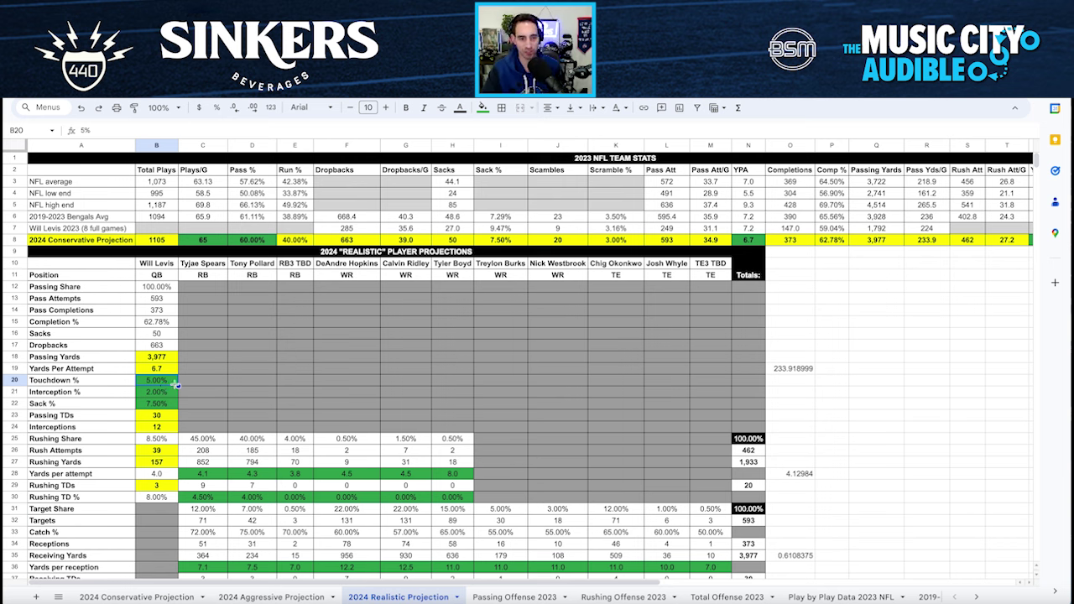
click(165, 394)
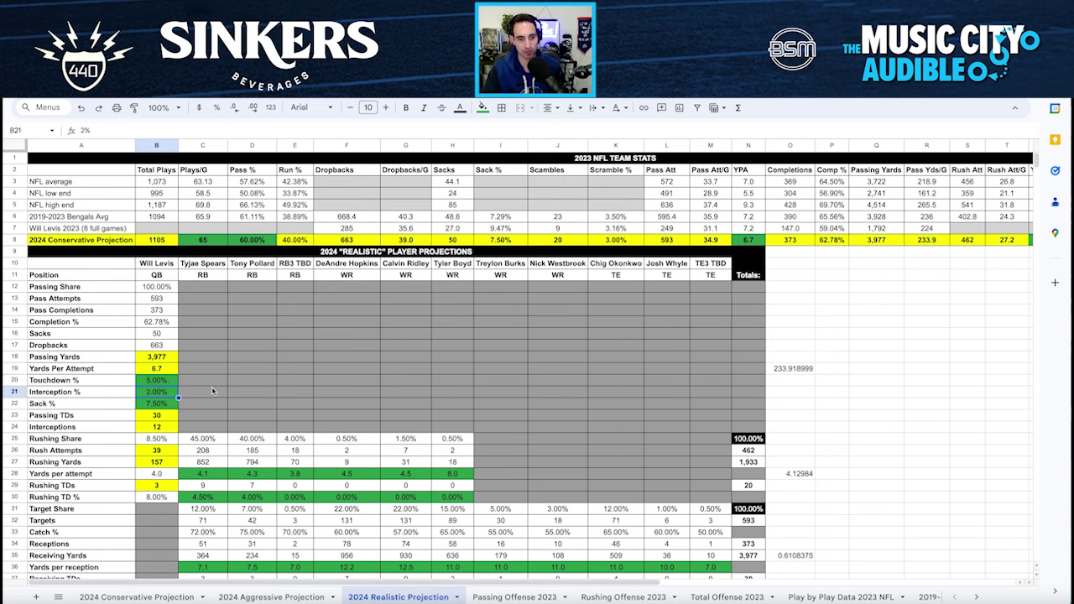
click(154, 417)
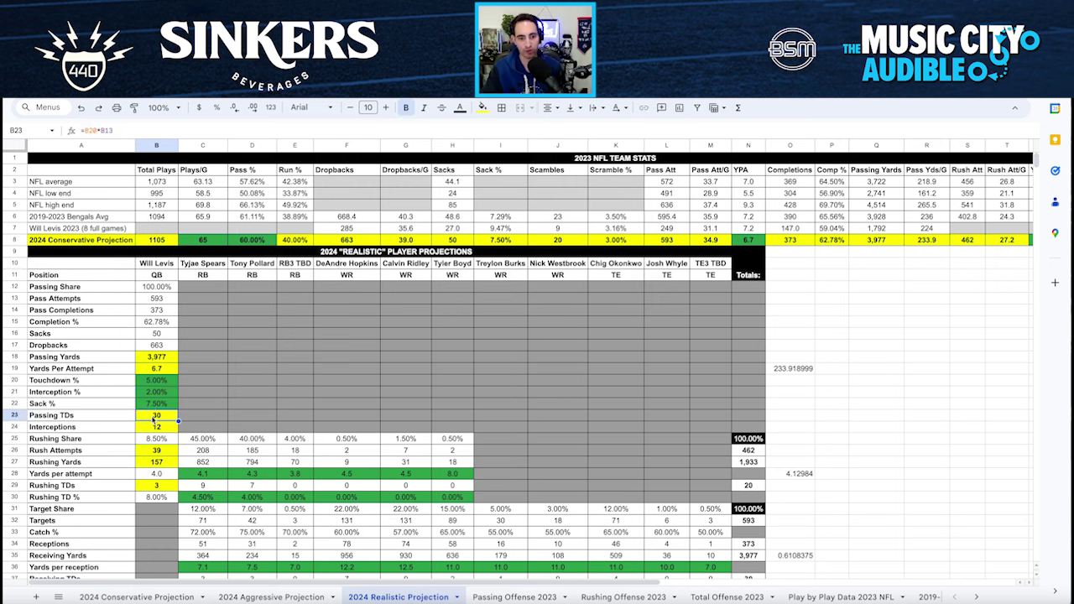
click(148, 429)
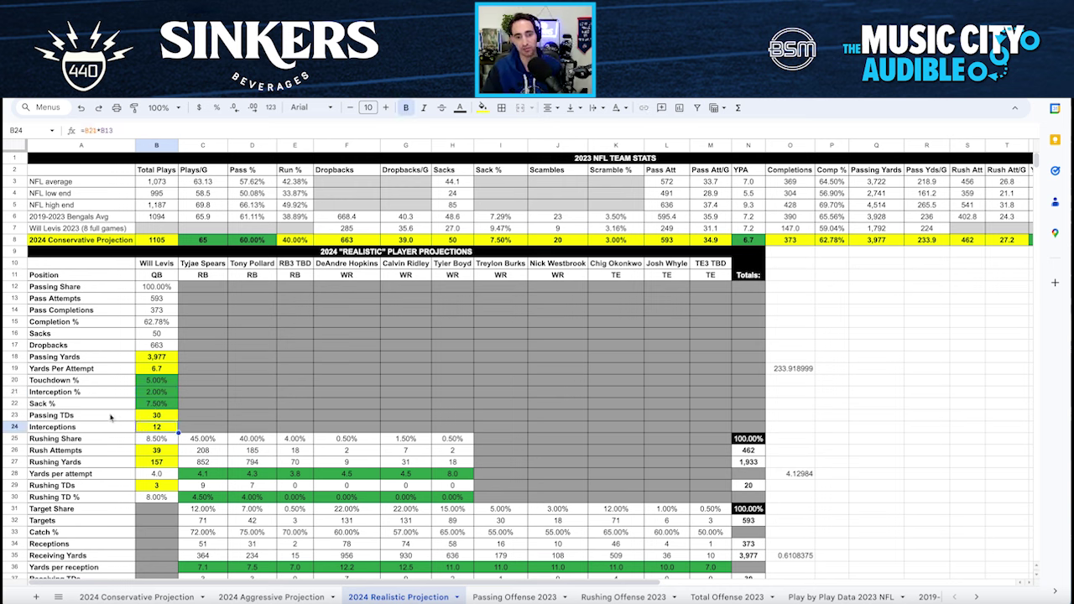
click(167, 358)
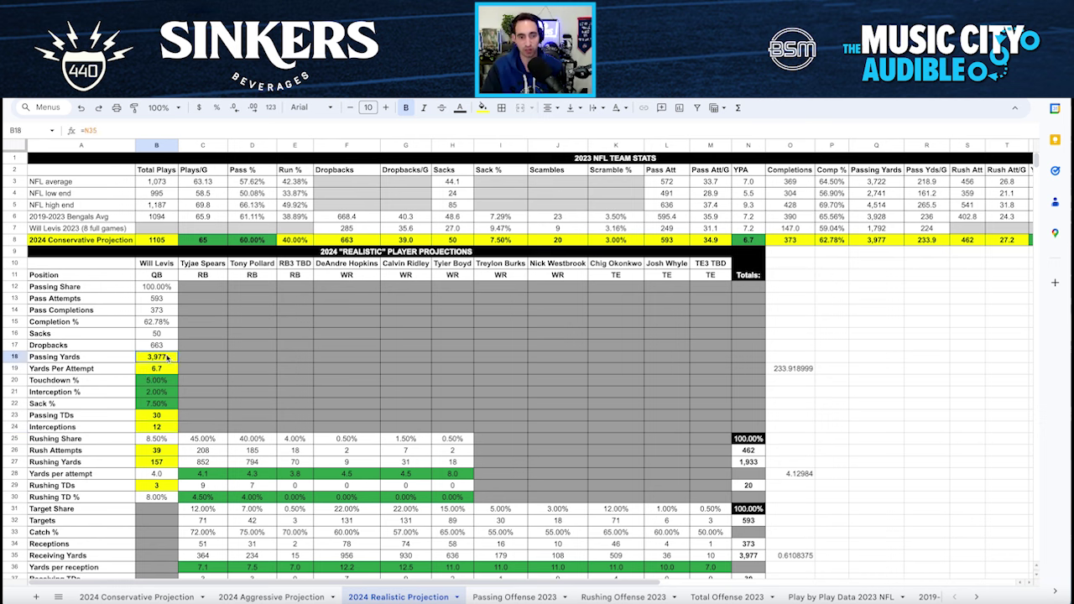
click(176, 418)
click(170, 430)
- Compare the realistic projection's team passing yards with the NFL average and the 2019-2023 Bengals average
scroll(713, 263, right, 3)
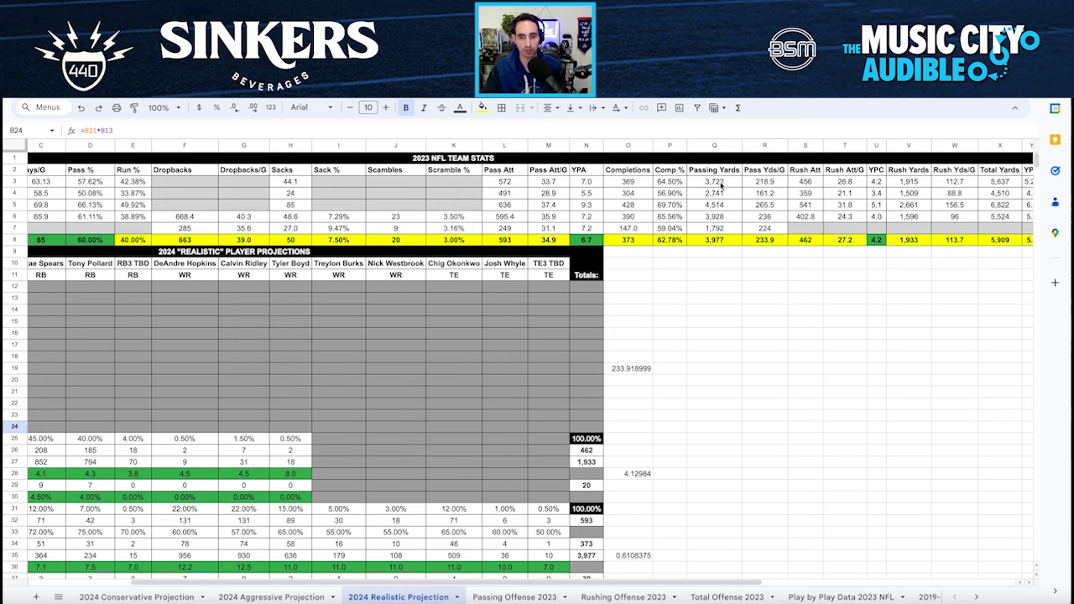
click(718, 184)
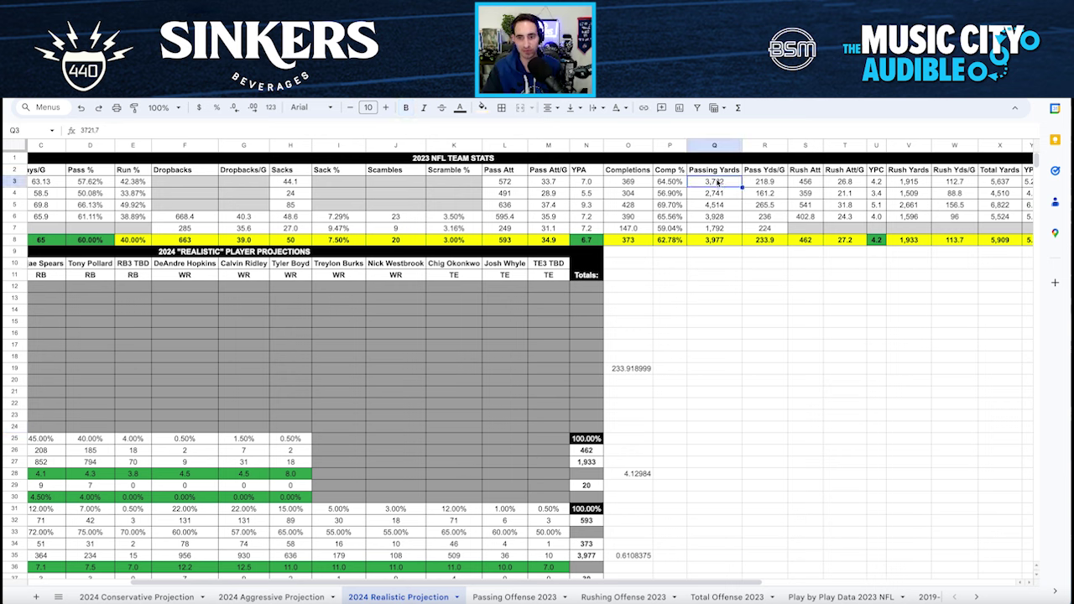
click(732, 219)
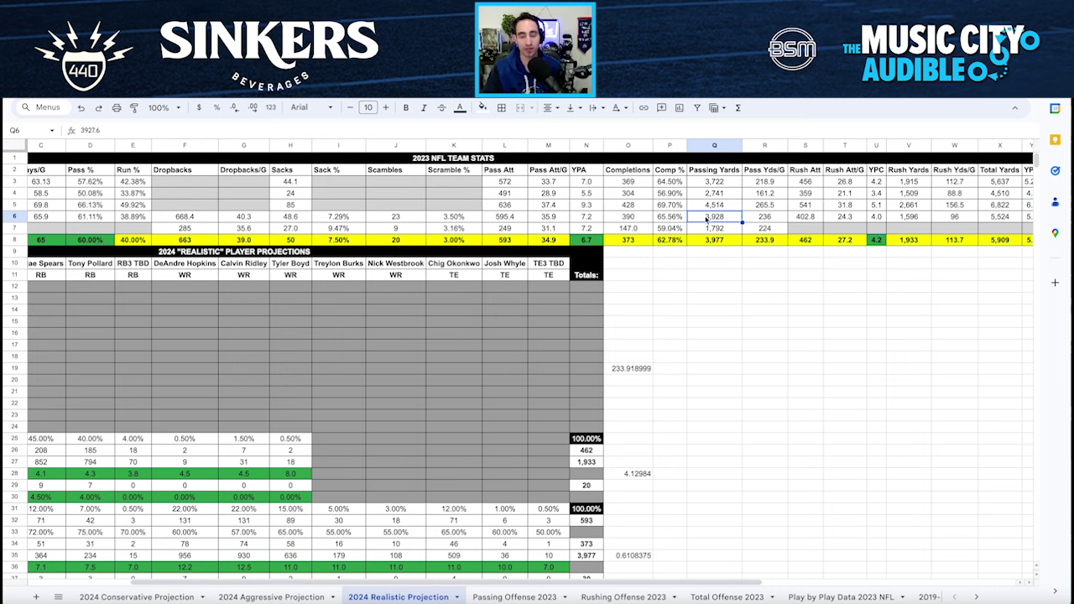
click(717, 242)
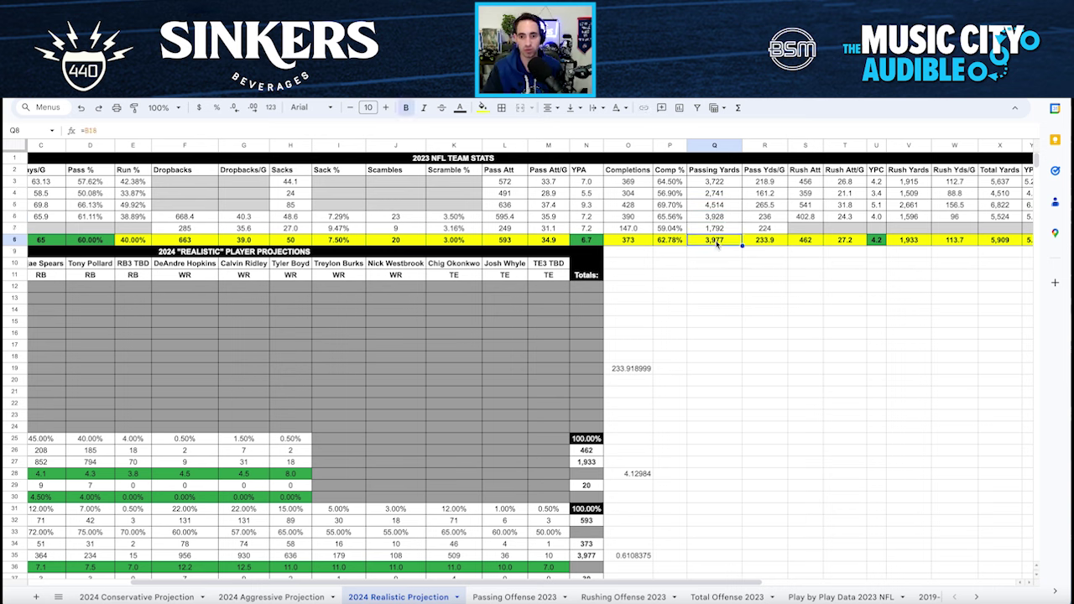
click(719, 219)
click(727, 183)
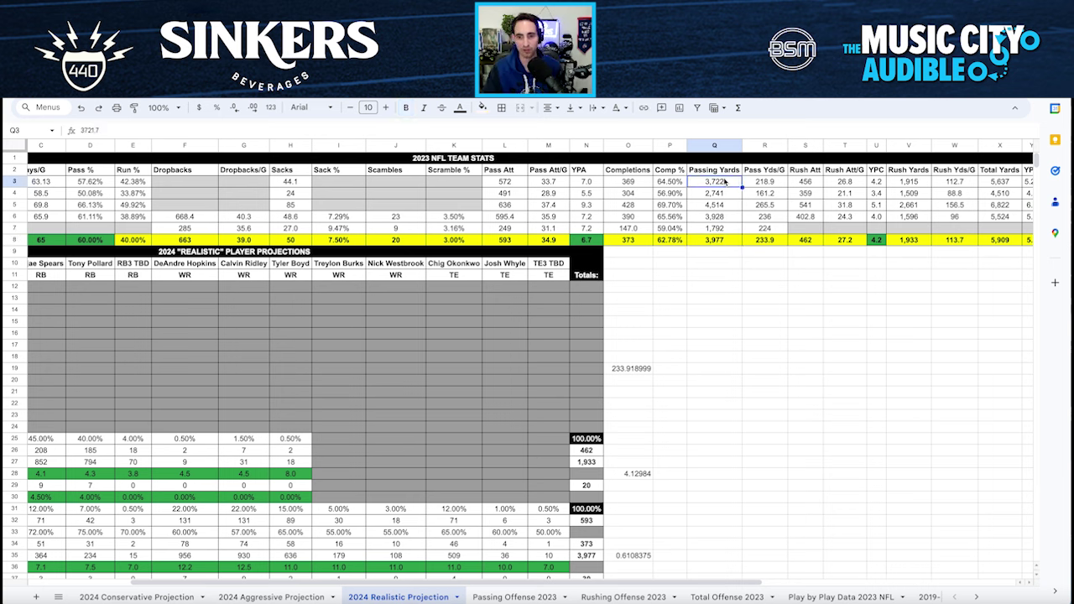
- Compare the projected completion percentage with the 2019-2023 Bengals average and Will Levis's 2023 figure
click(679, 244)
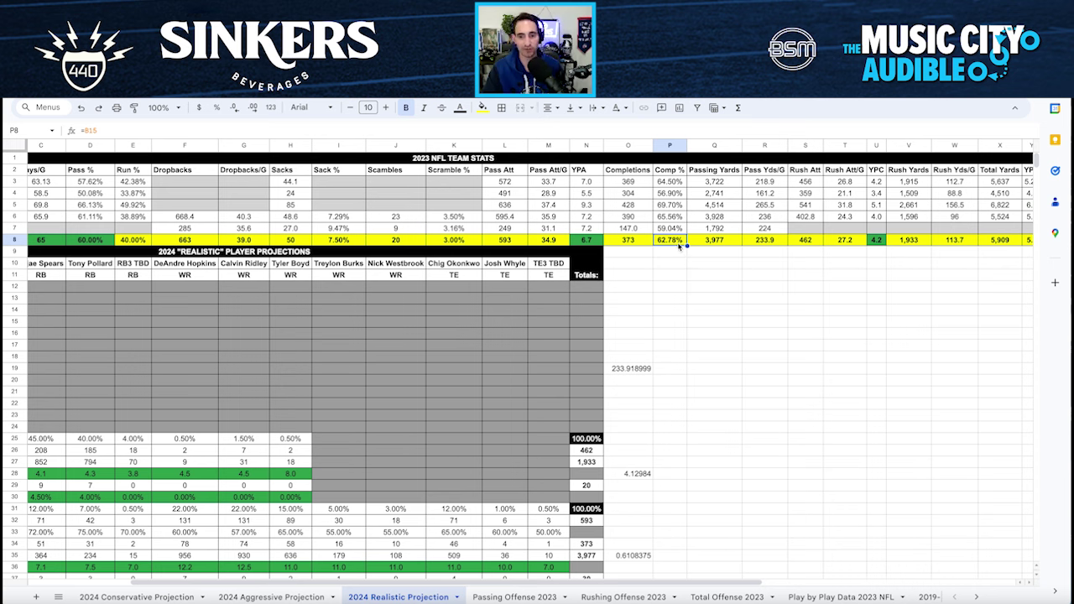
click(671, 218)
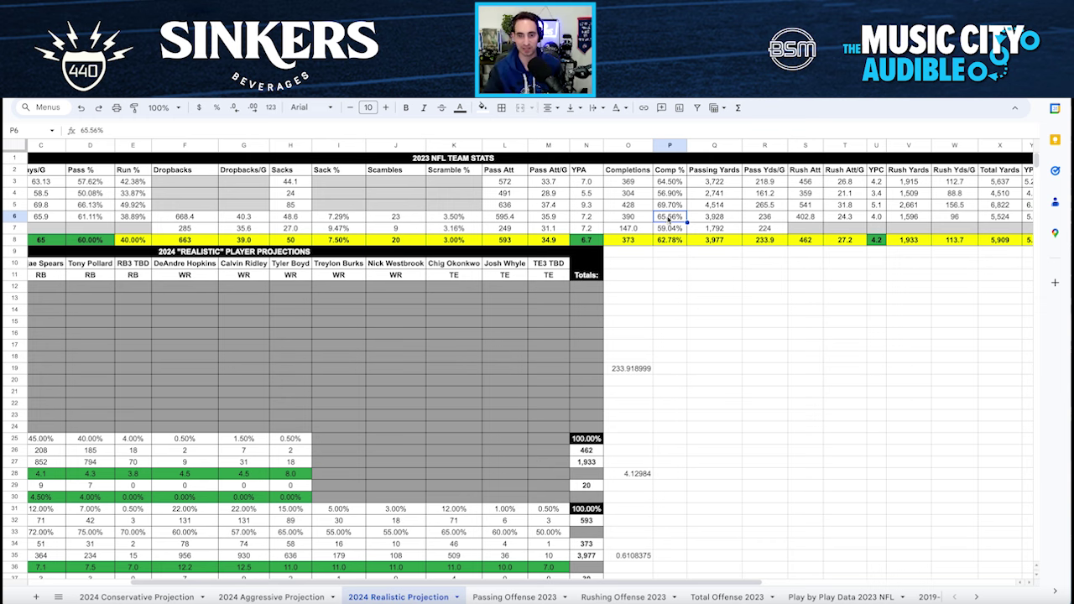
click(668, 243)
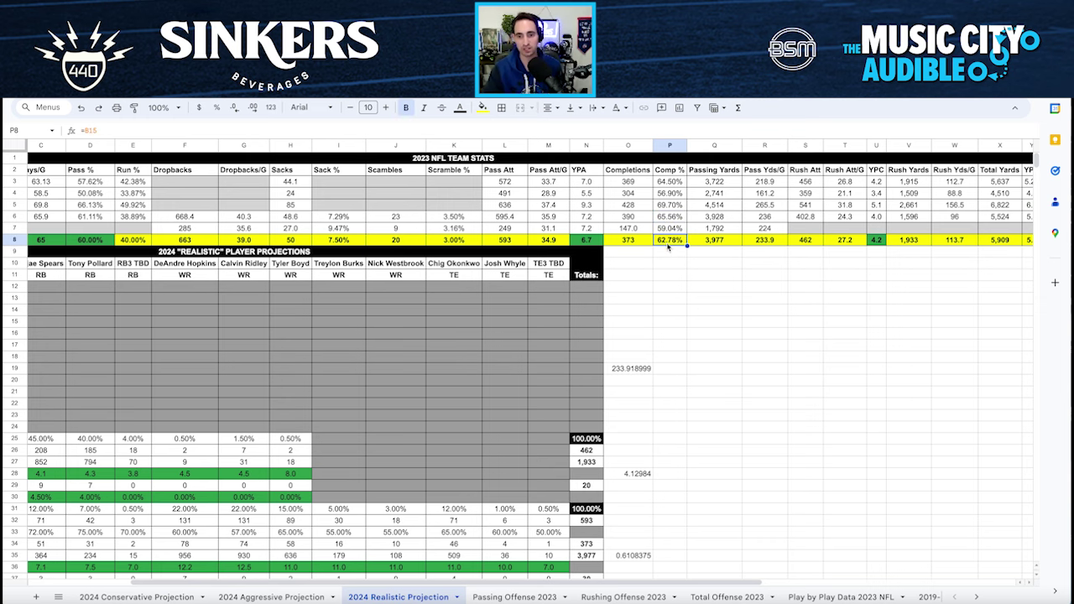
scroll(631, 346, left, 2)
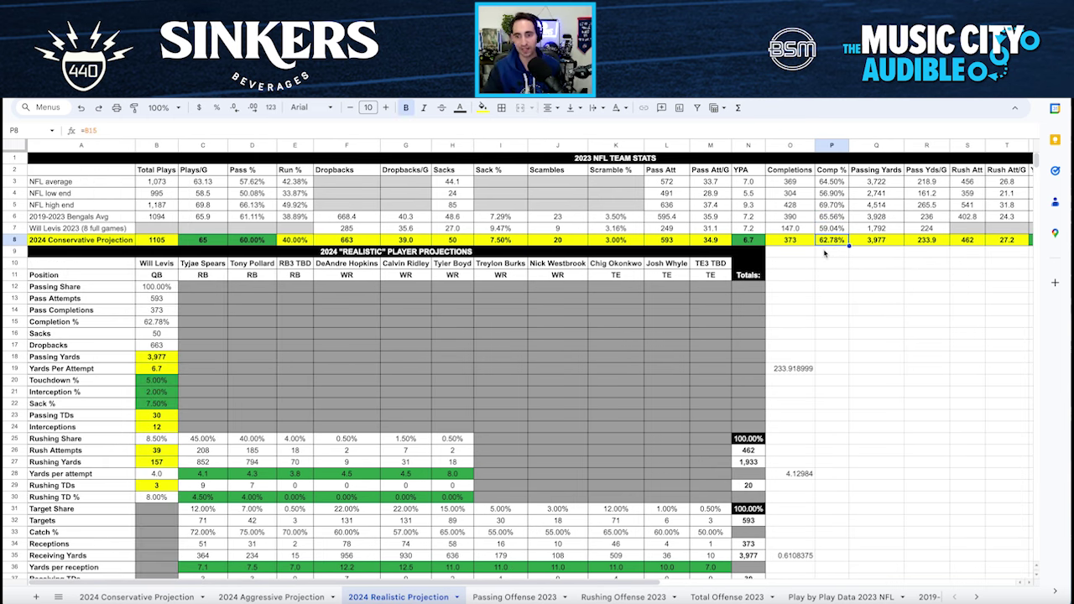
click(826, 232)
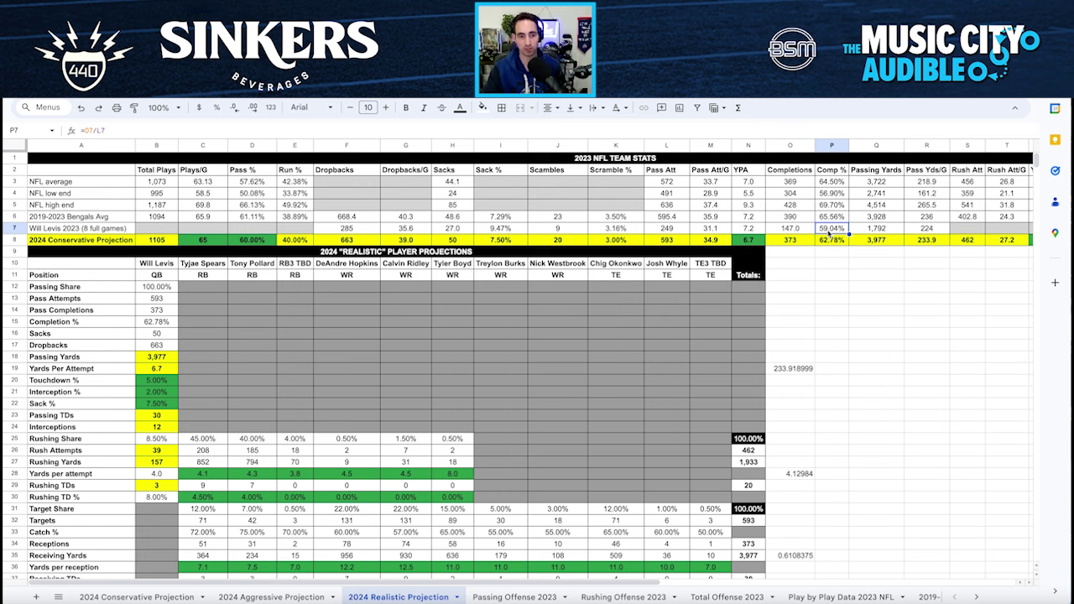
click(830, 241)
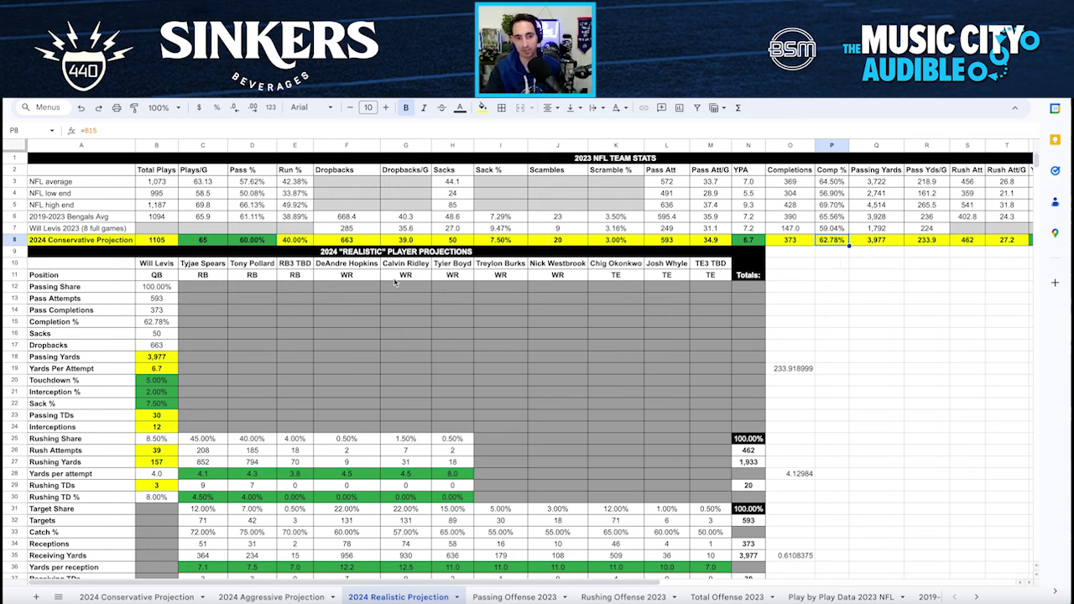
click(830, 218)
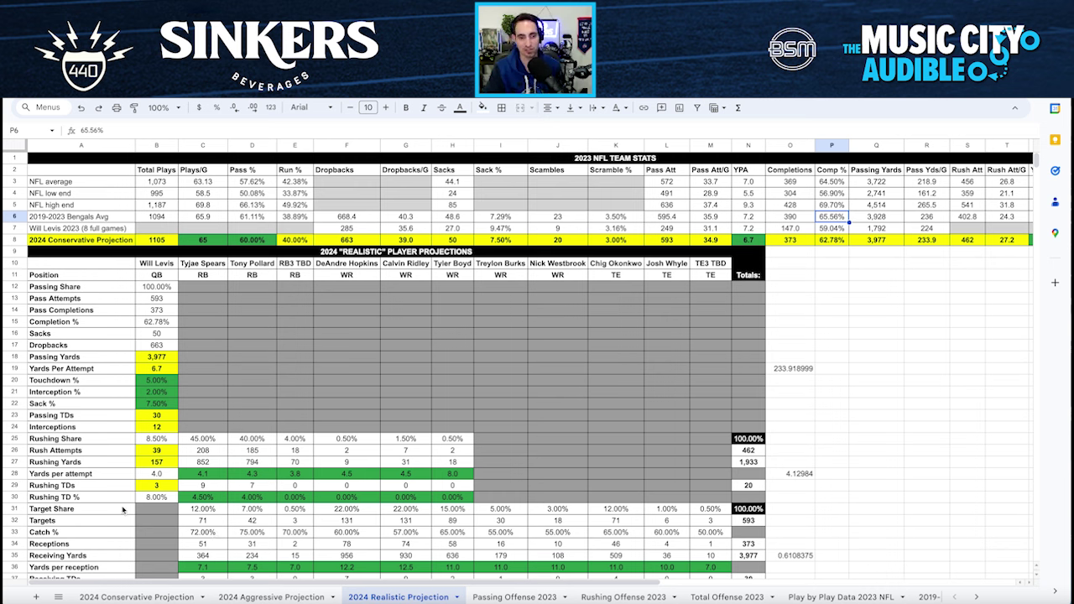
- Recheck Will Levis's realistic dropbacks, passing TDs and interceptions
click(175, 348)
click(167, 415)
click(166, 425)
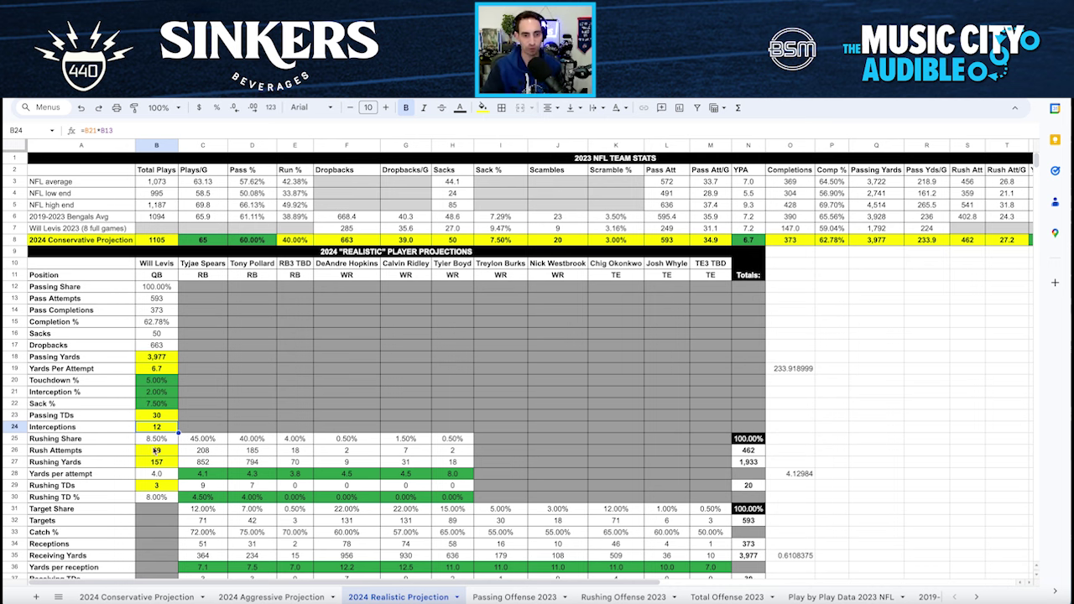
- Review the realistic rush attempts and rushing yards projected for Tyjae Spears and Tony Pollard
scroll(250, 397, down, 1)
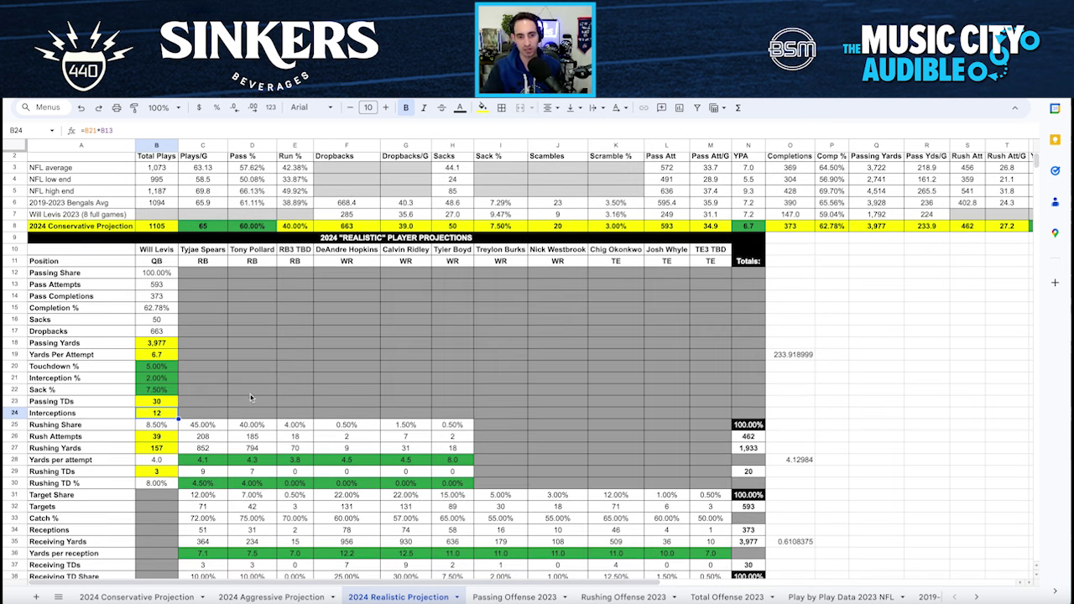
scroll(250, 403, down, 5)
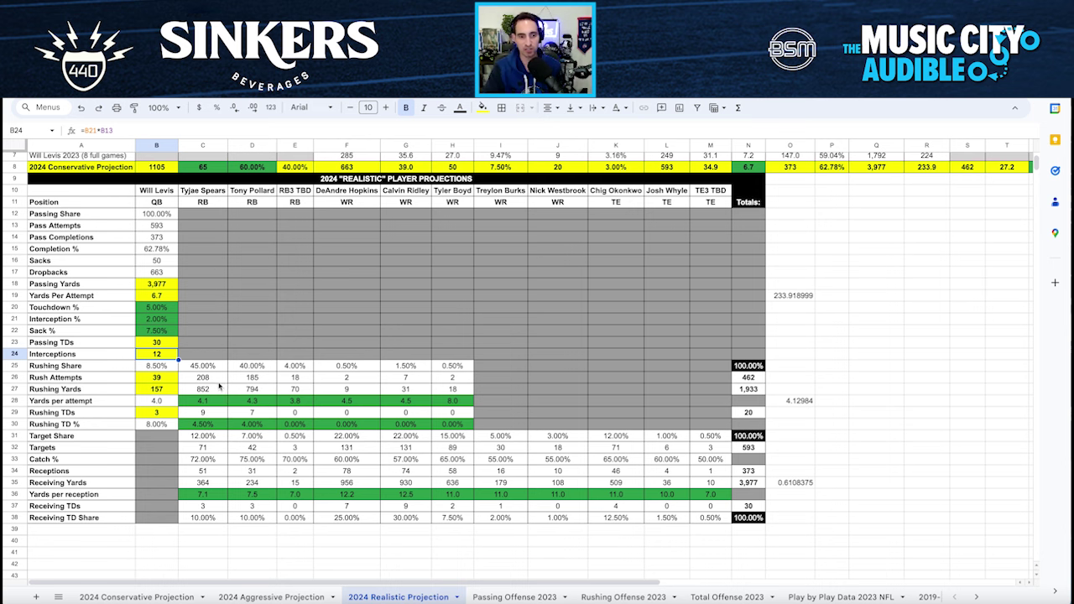
click(219, 379)
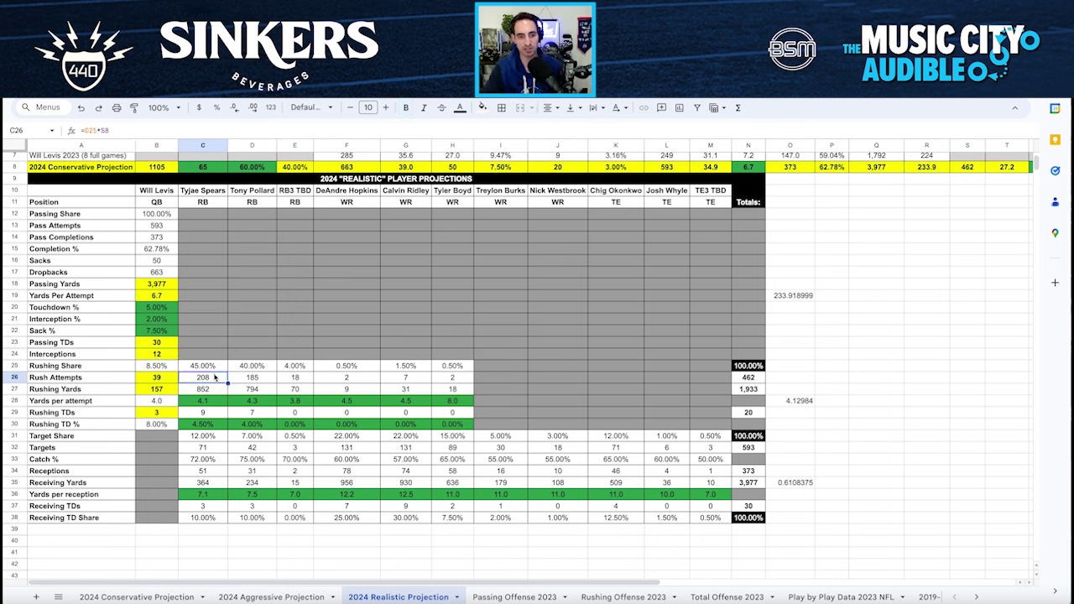
click(216, 391)
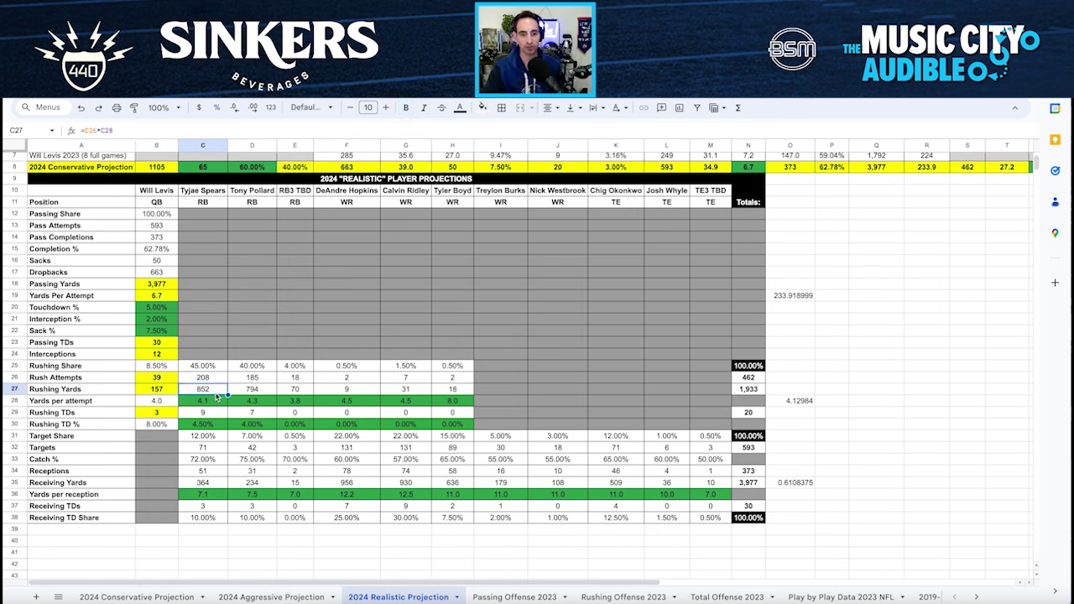
click(269, 379)
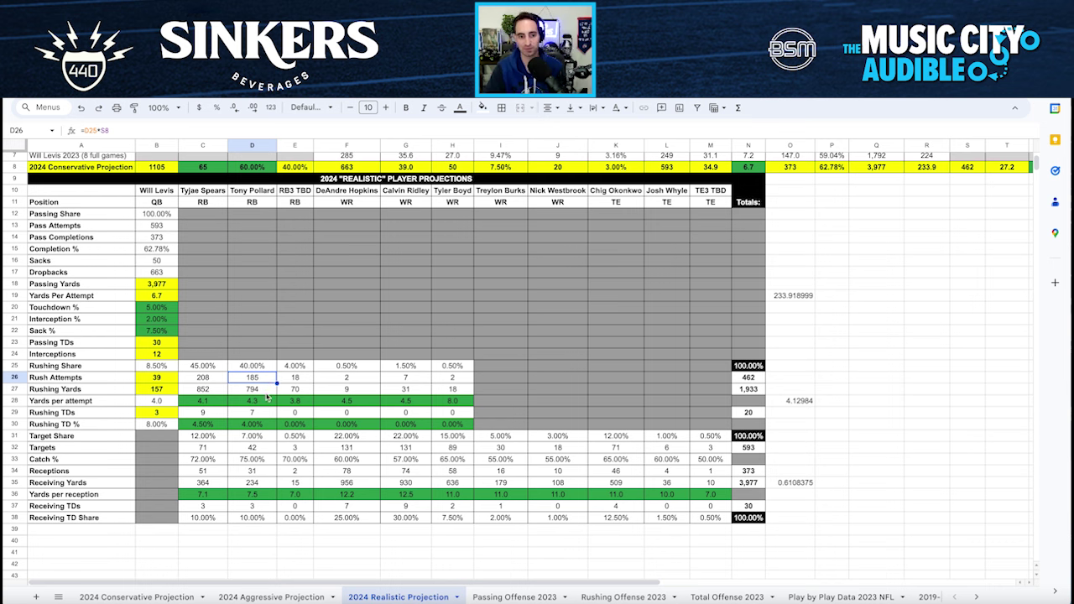
click(269, 391)
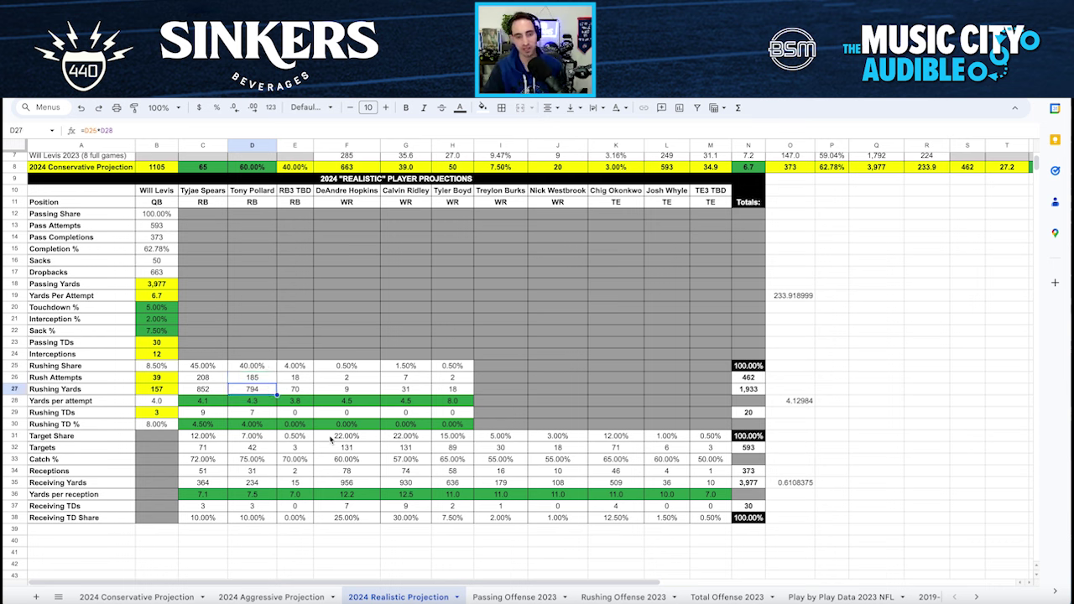
- Compare Tyjae Spears and Tony Pollard on yards per attempt, rushing workload, combined rushing yards and rushing TDs
click(212, 405)
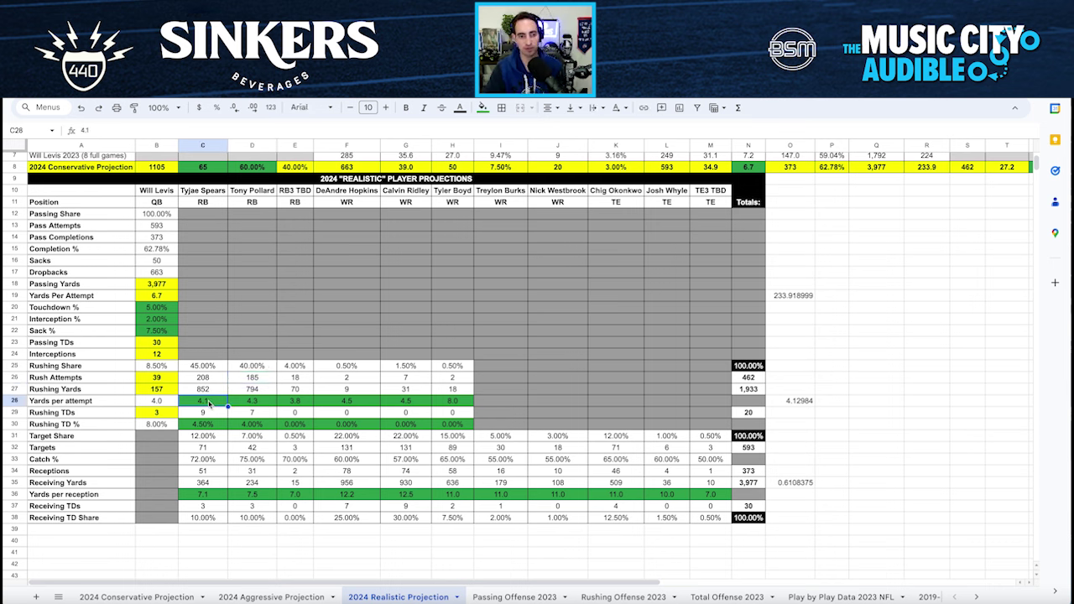
click(267, 403)
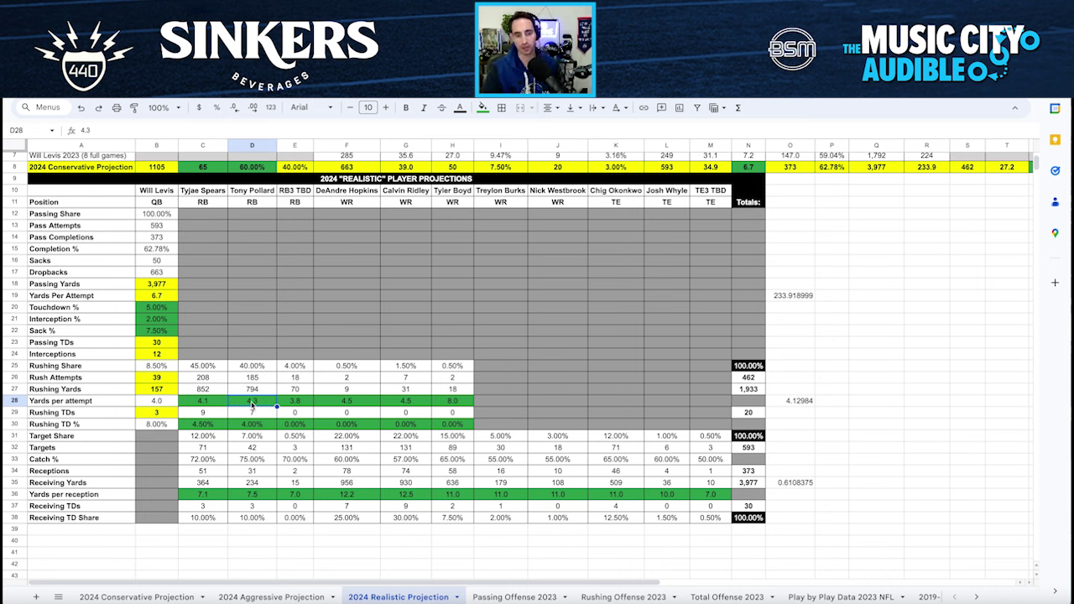
click(265, 379)
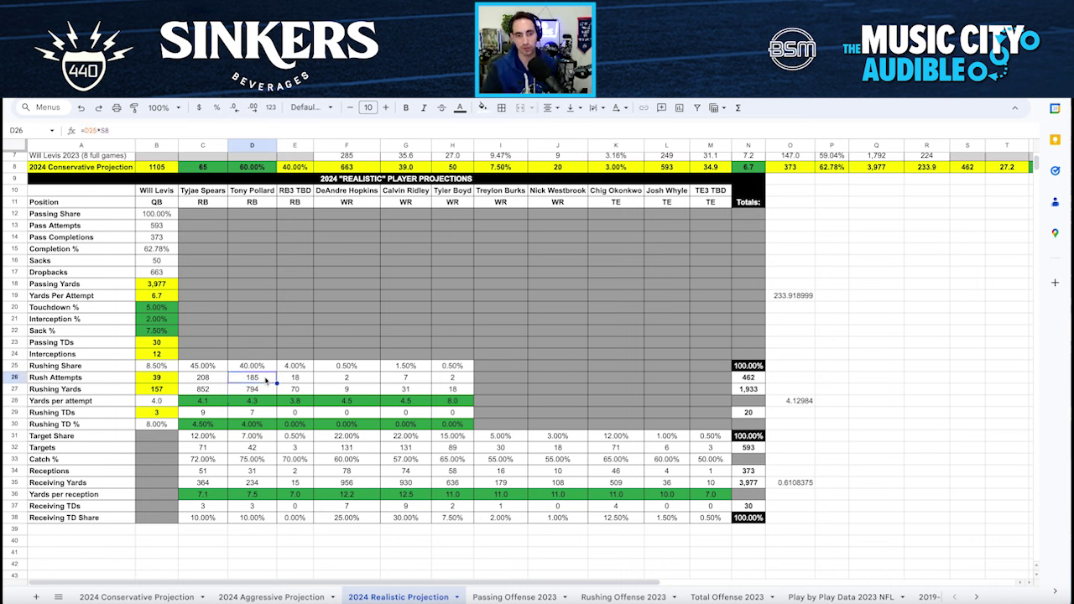
click(203, 368)
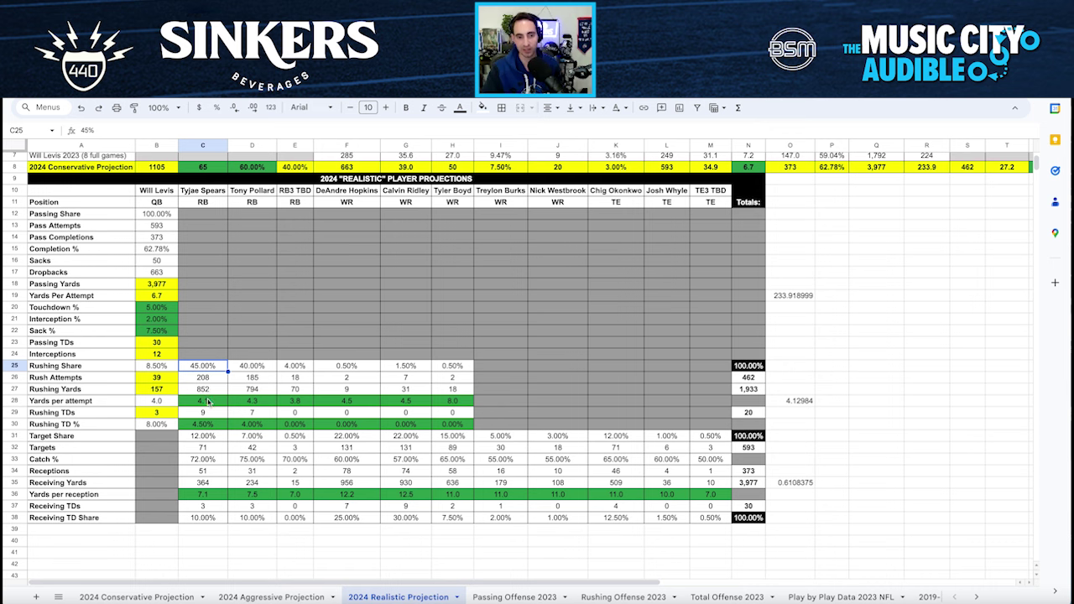
drag(208, 391, 269, 393)
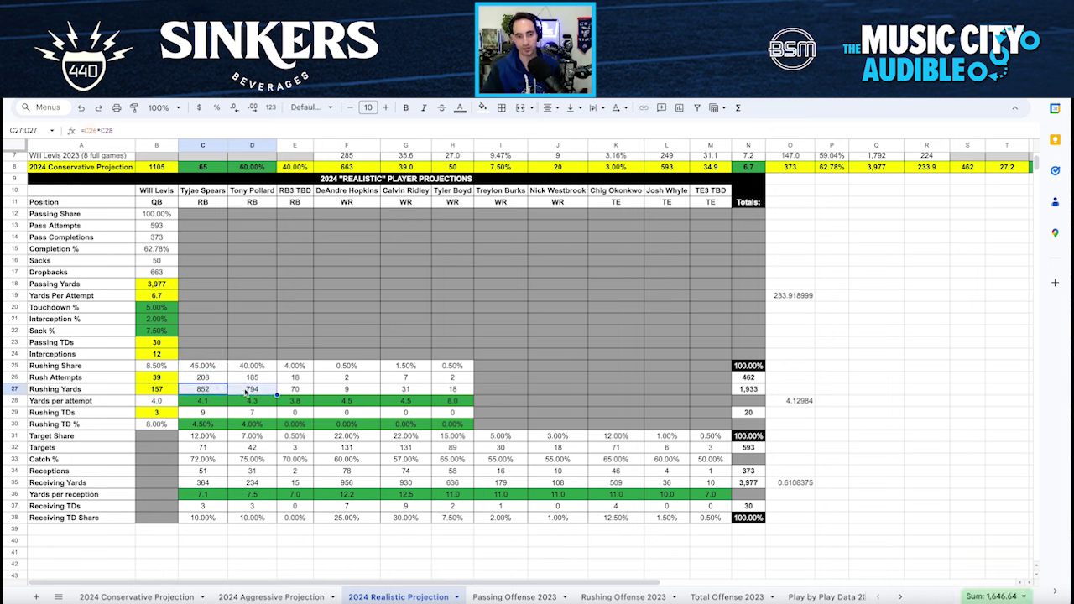
click(238, 392)
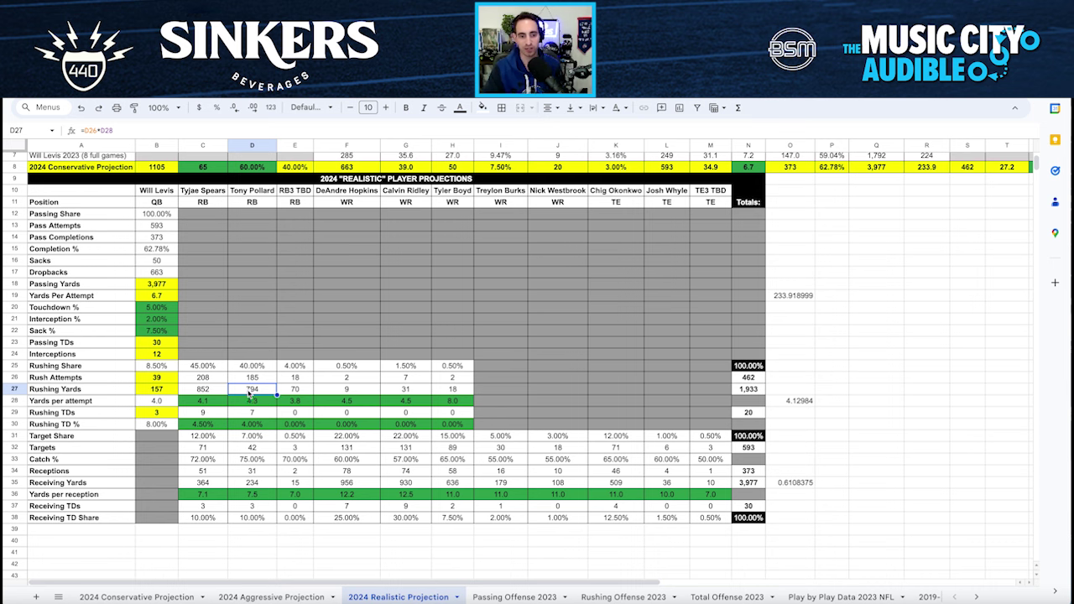
click(204, 415)
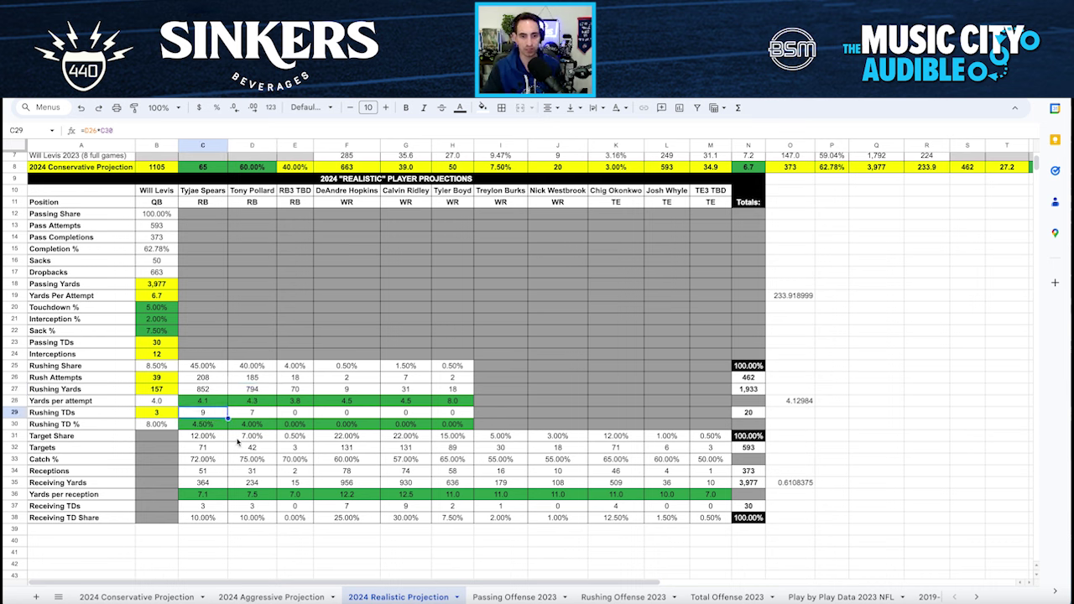
click(264, 417)
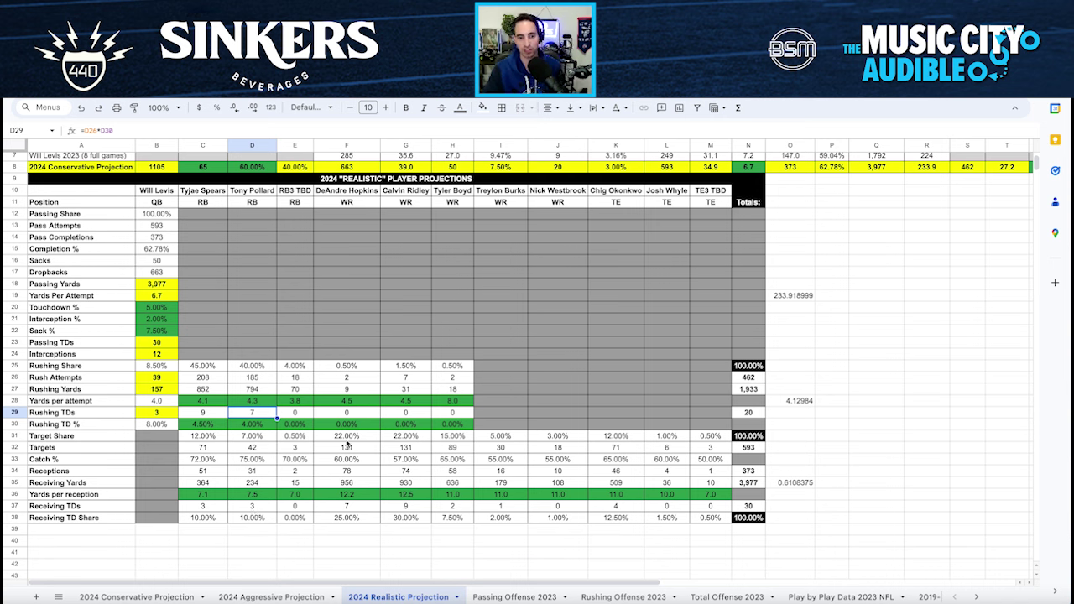
- Compare the projected target shares of DeAndre Hopkins, Calvin Ridley, Tyler Boyd and Treylon Burks
drag(347, 438, 408, 438)
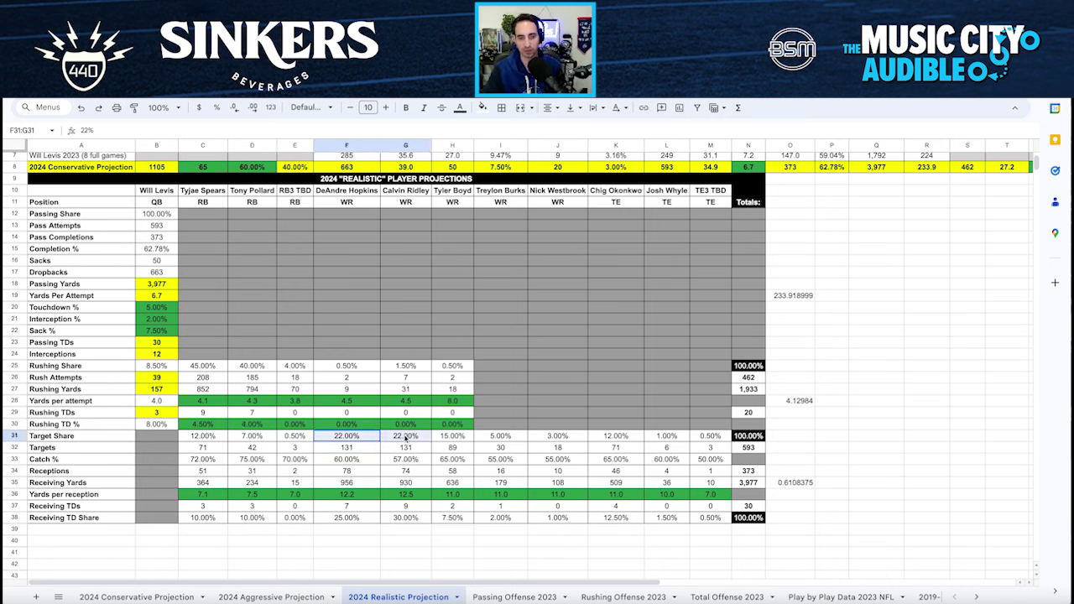
click(452, 437)
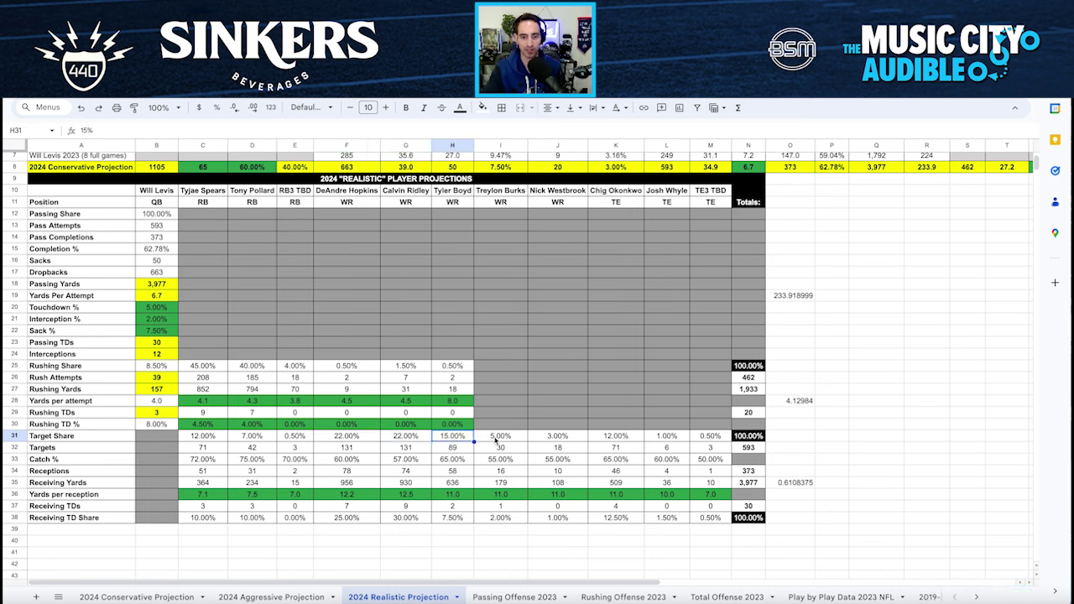
click(497, 439)
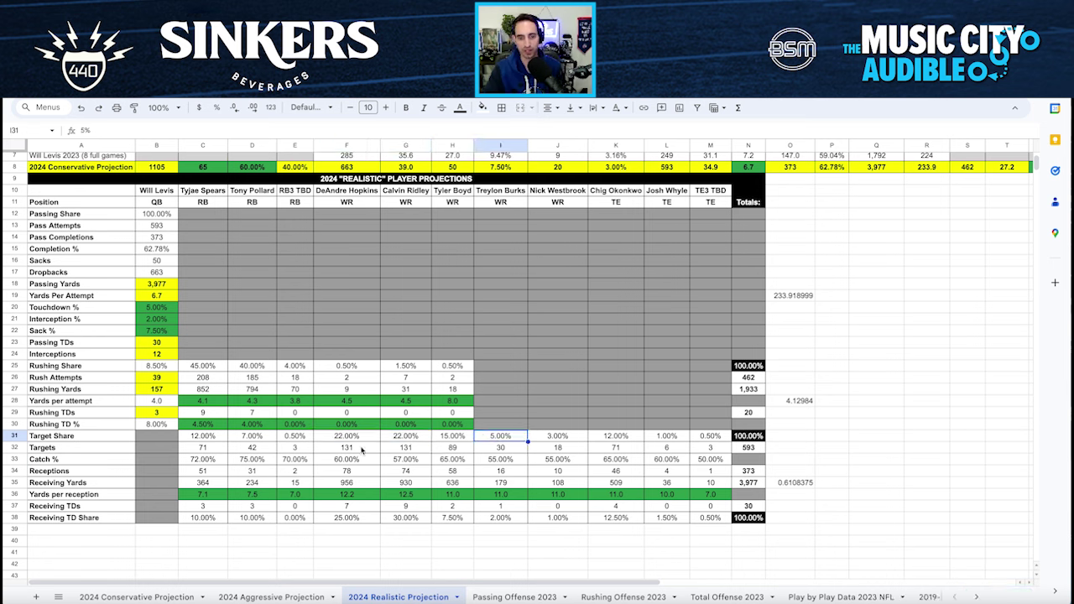
- Compare the projected targets and catch percentages of DeAndre Hopkins and Calvin Ridley
drag(359, 452, 415, 452)
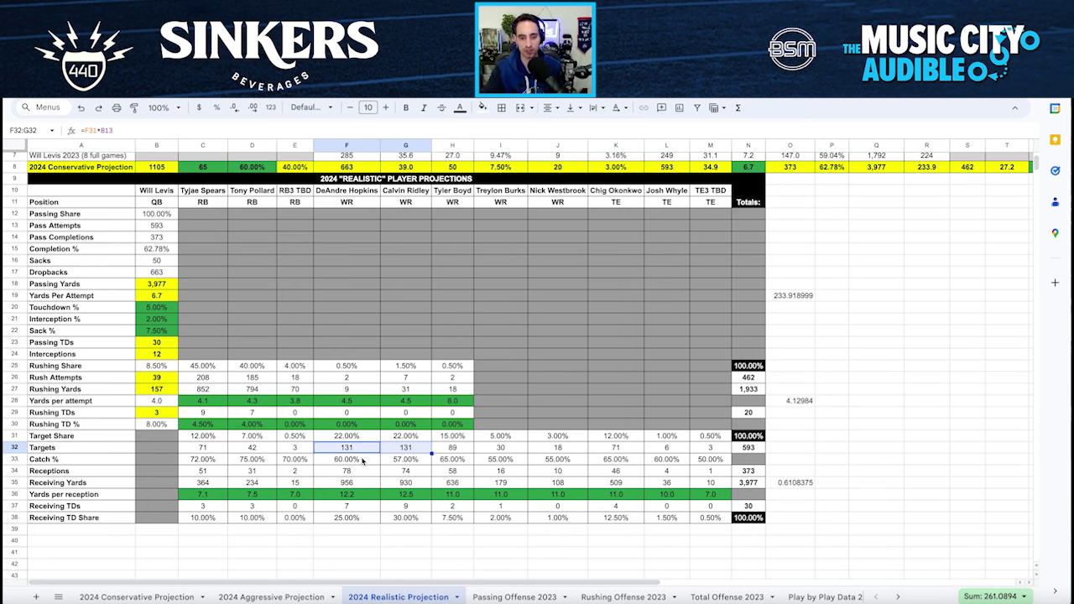
drag(362, 461, 407, 464)
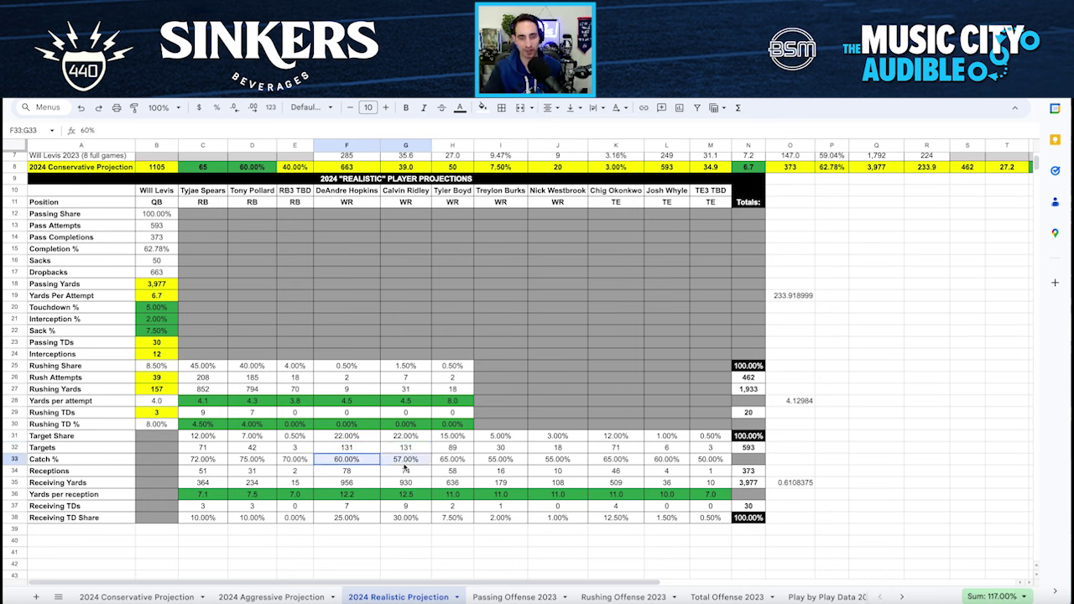
click(340, 462)
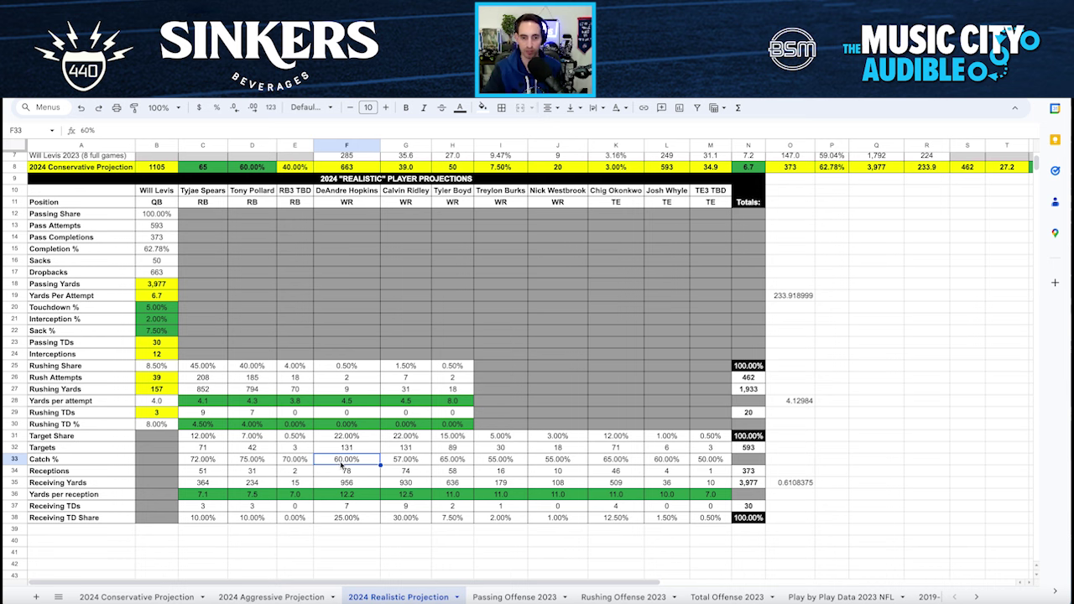
click(402, 464)
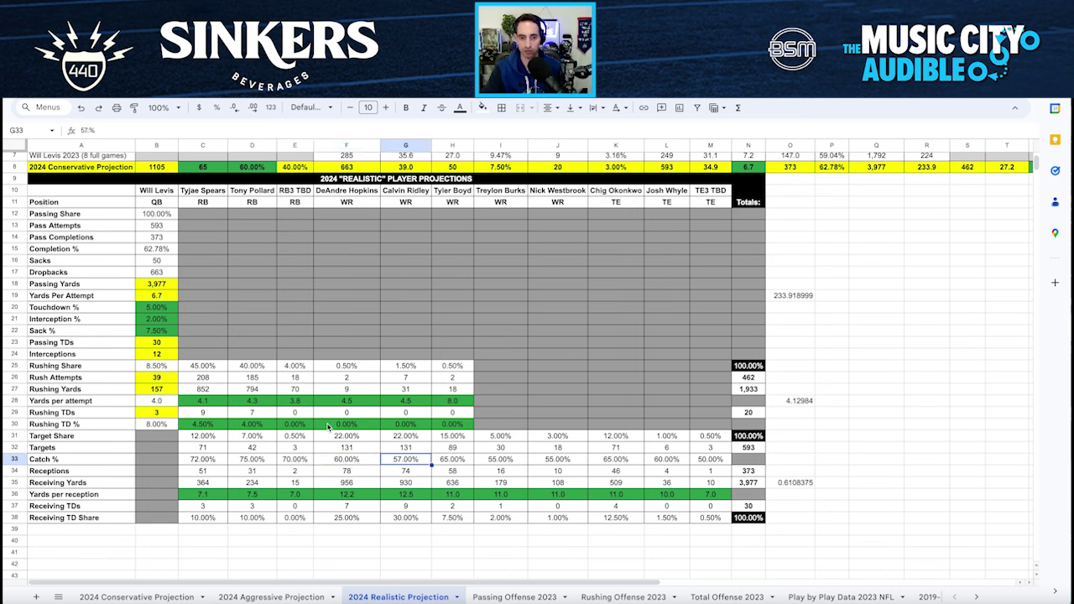
- Review the receptions and receiving yards of DeAndre Hopkins and Calvin Ridley, along with Ridley's yards per reception
click(362, 474)
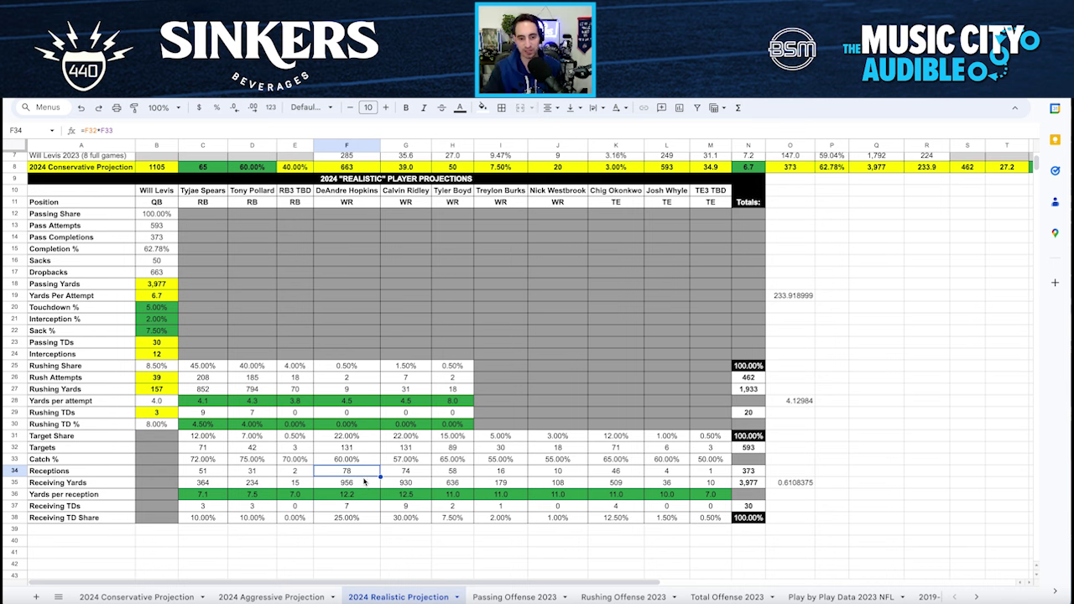
click(360, 484)
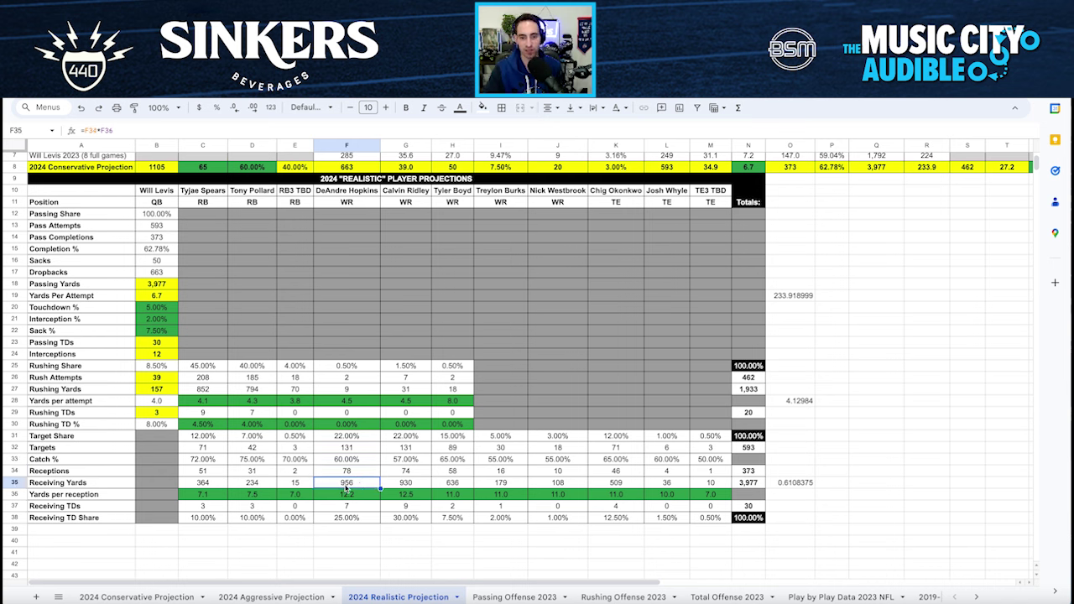
click(411, 495)
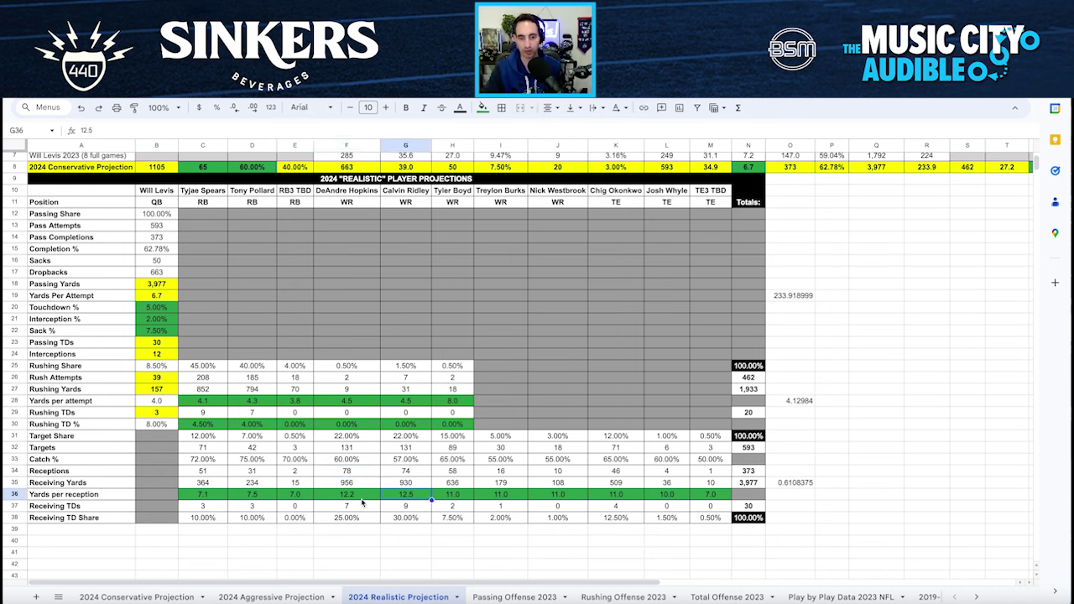
click(425, 474)
click(420, 483)
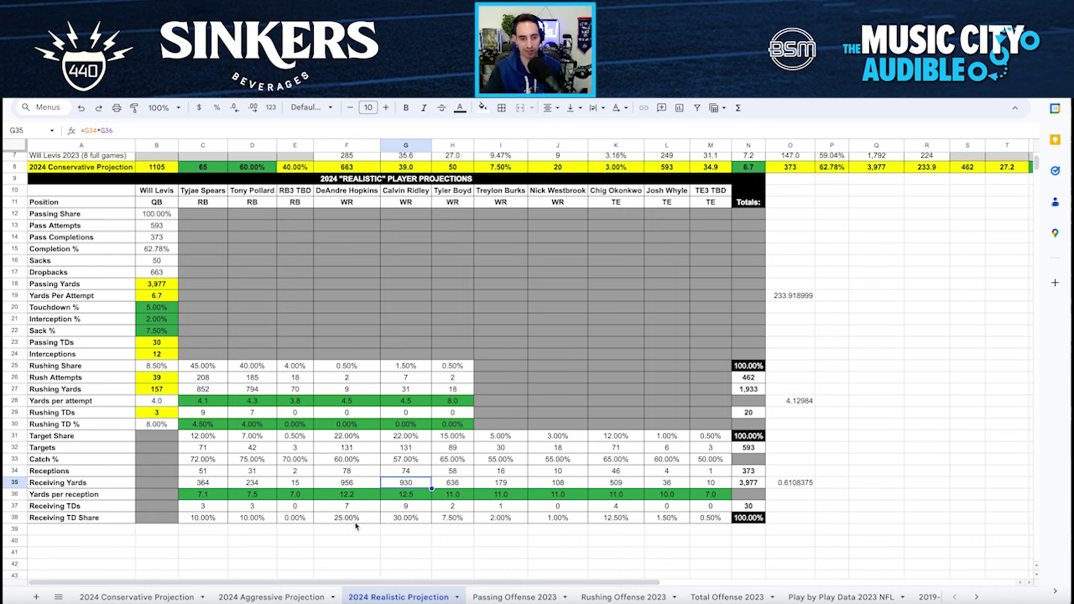
- Compare the projected receiving TDs of Calvin Ridley, DeAndre Hopkins and Tyler Boyd
click(409, 506)
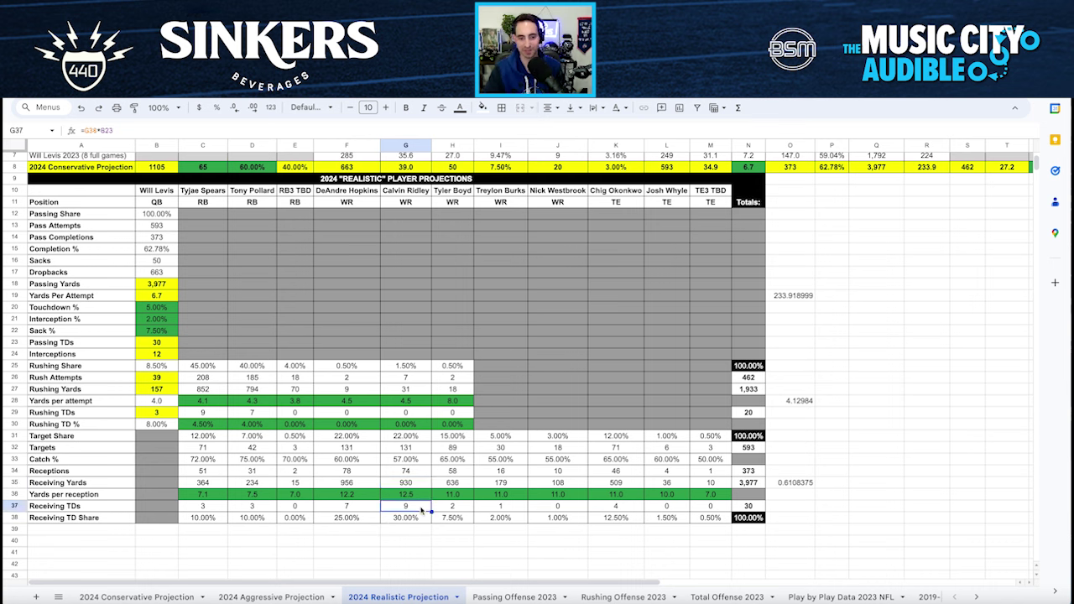
click(364, 508)
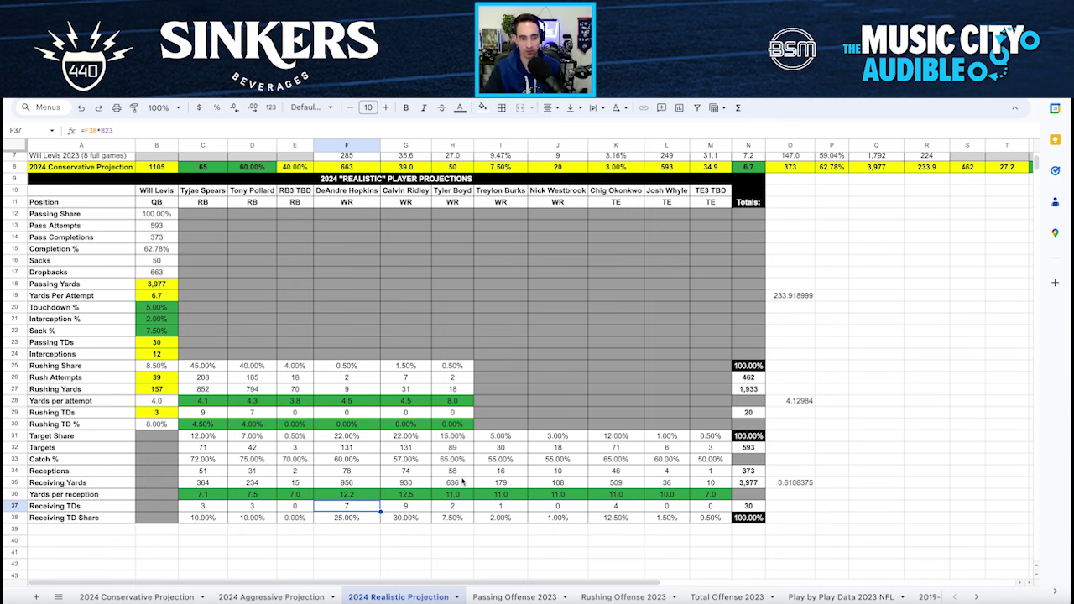
click(464, 509)
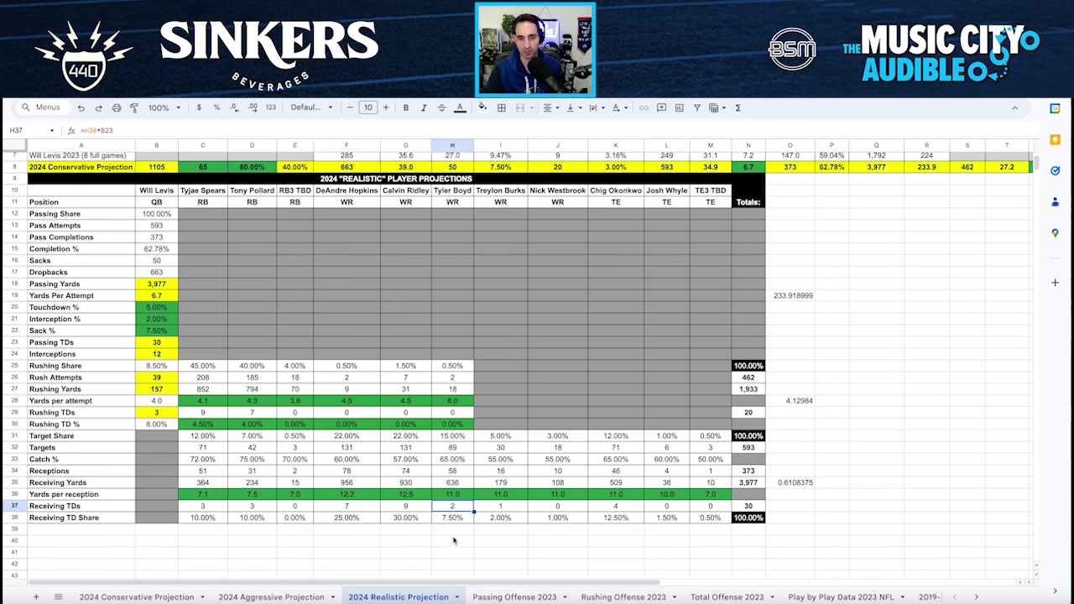
- Review Chig Okonkwo's realistic targets, receptions, receiving yards and receiving TDs
click(621, 447)
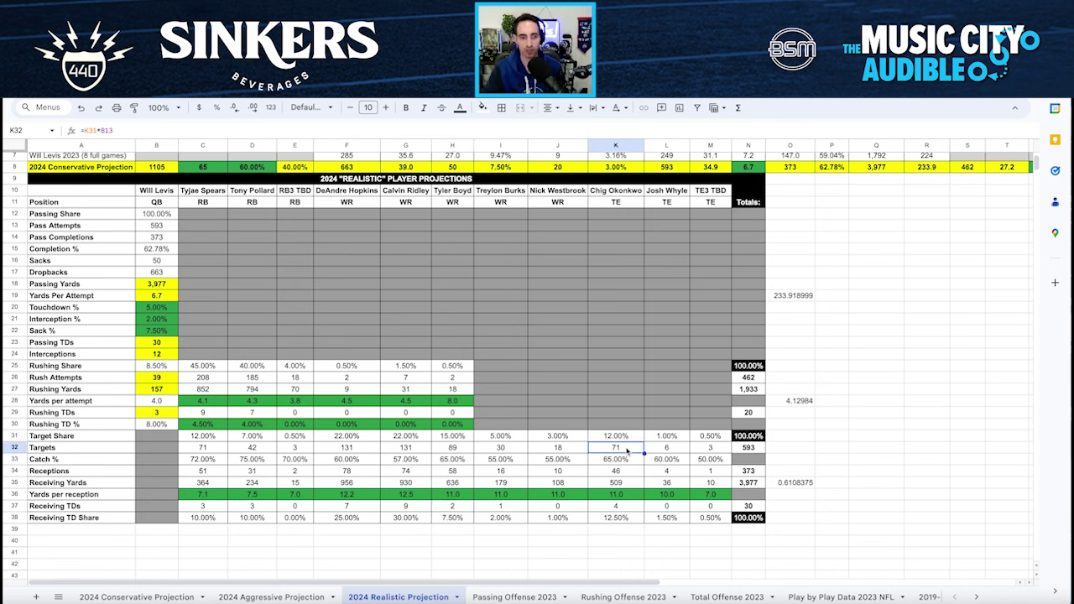
click(631, 471)
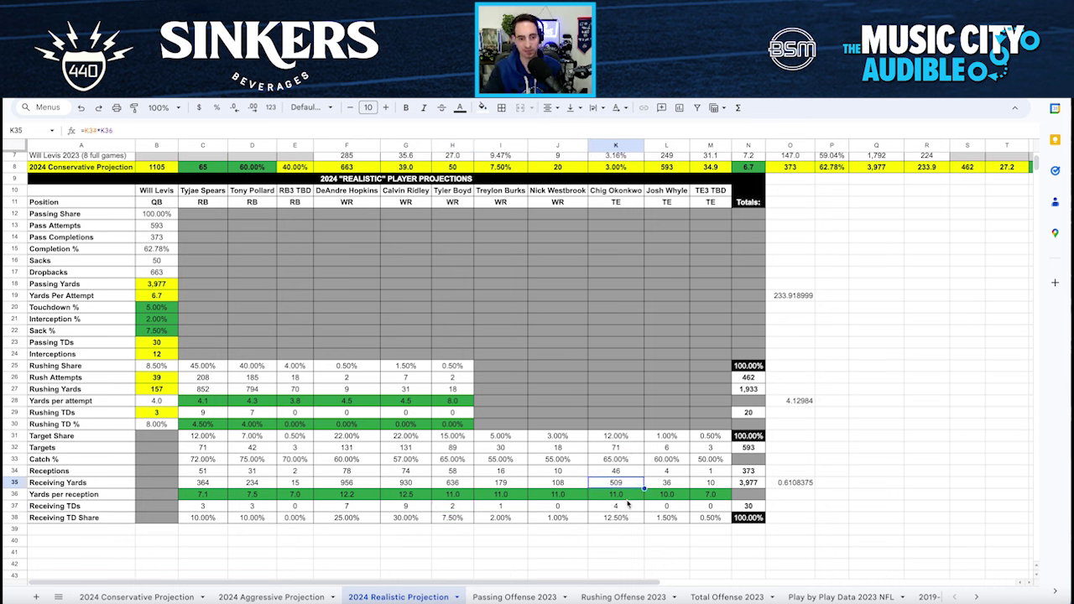
click(626, 505)
- Compare the projected team total yards with the NFL average and the yards per play with the 2019-2023 Bengals average
scroll(569, 310, up, 2)
scroll(646, 240, right, 2)
scroll(646, 240, right, 2)
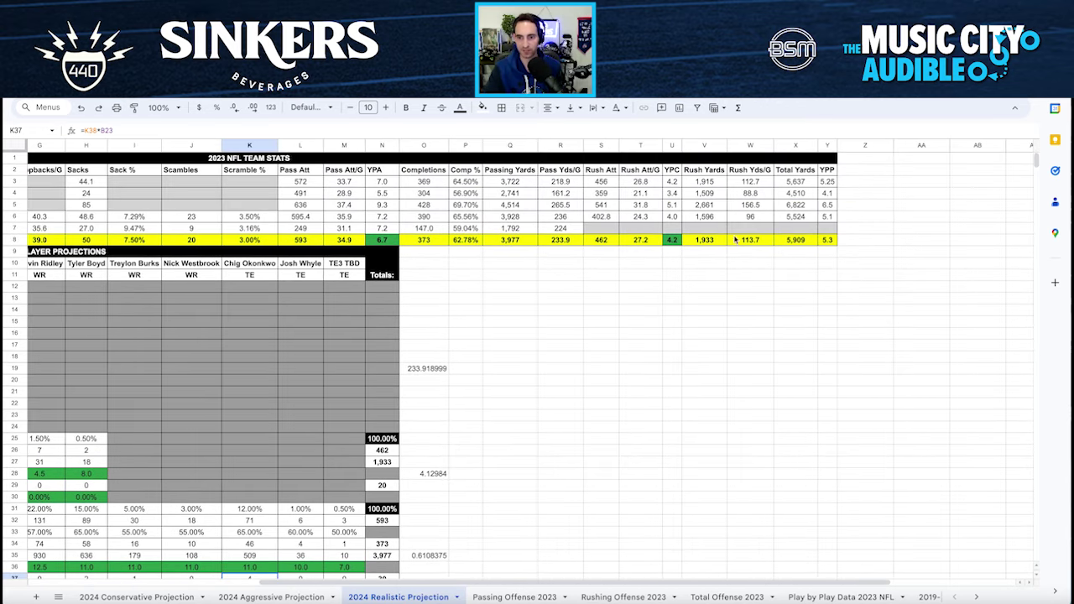
click(792, 242)
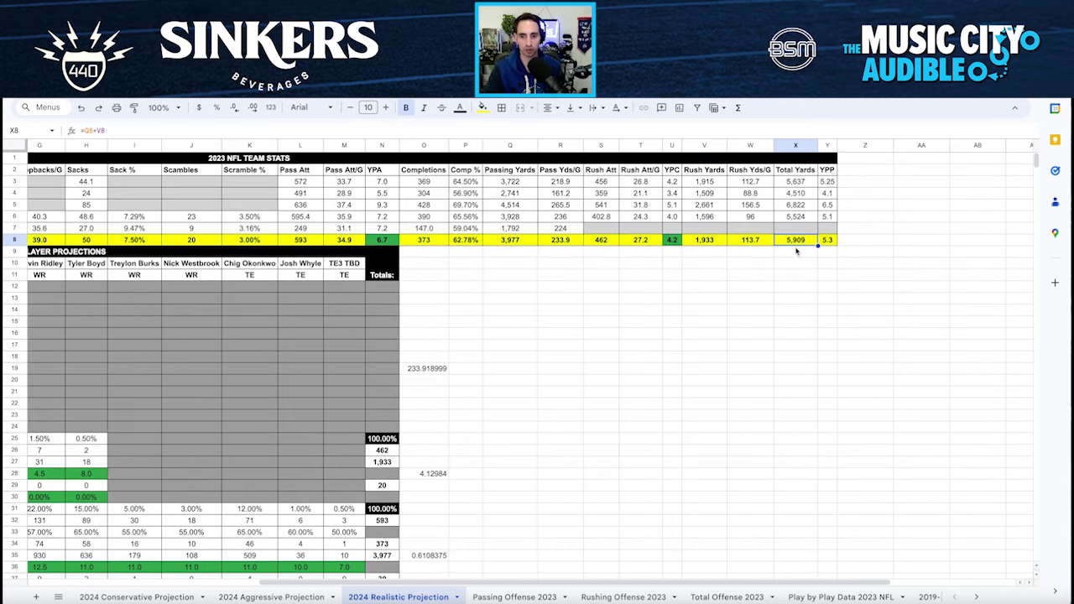
click(810, 181)
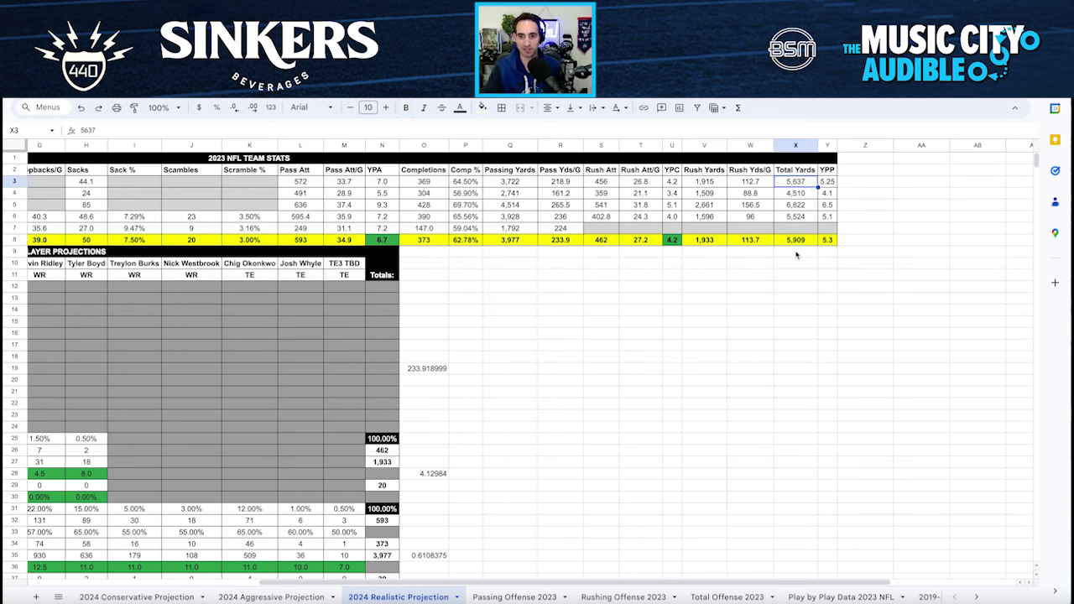
click(828, 240)
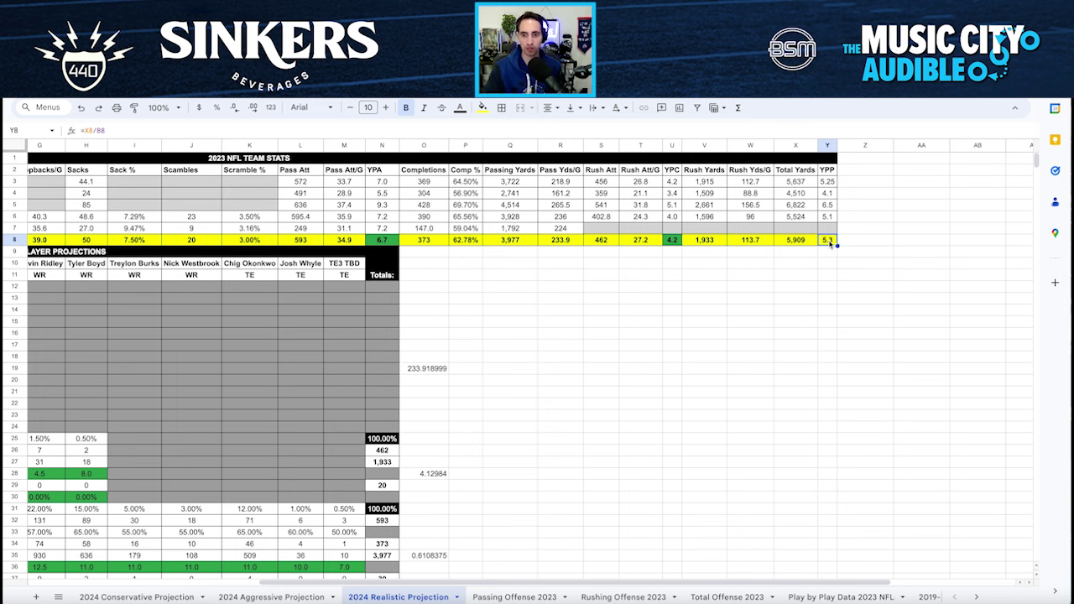
click(827, 216)
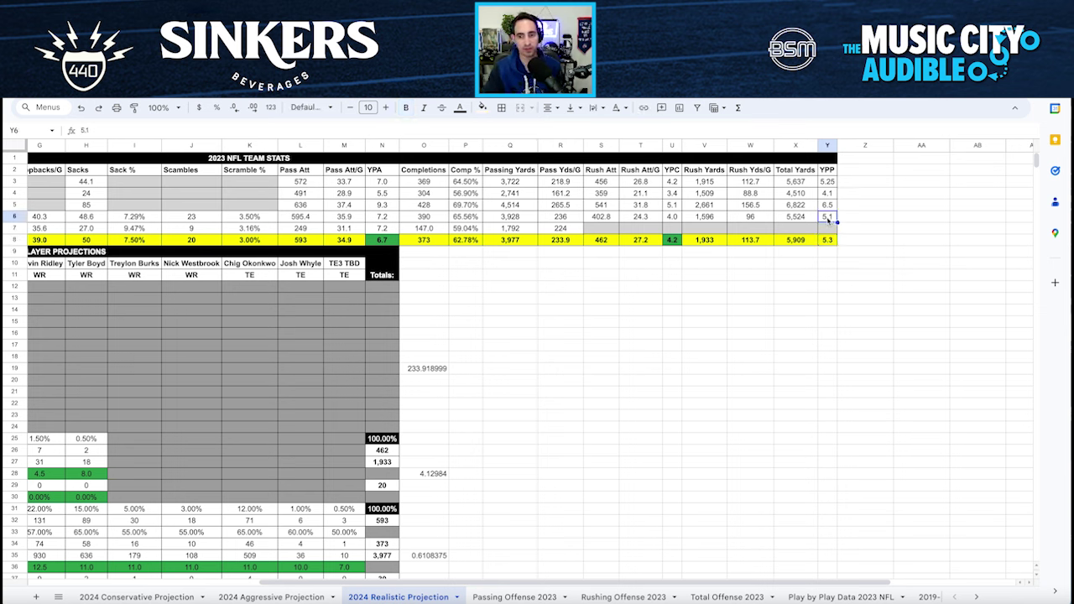
- Compare the projected team total yards with the 2019-2023 Bengals average and the NFL high end
click(806, 218)
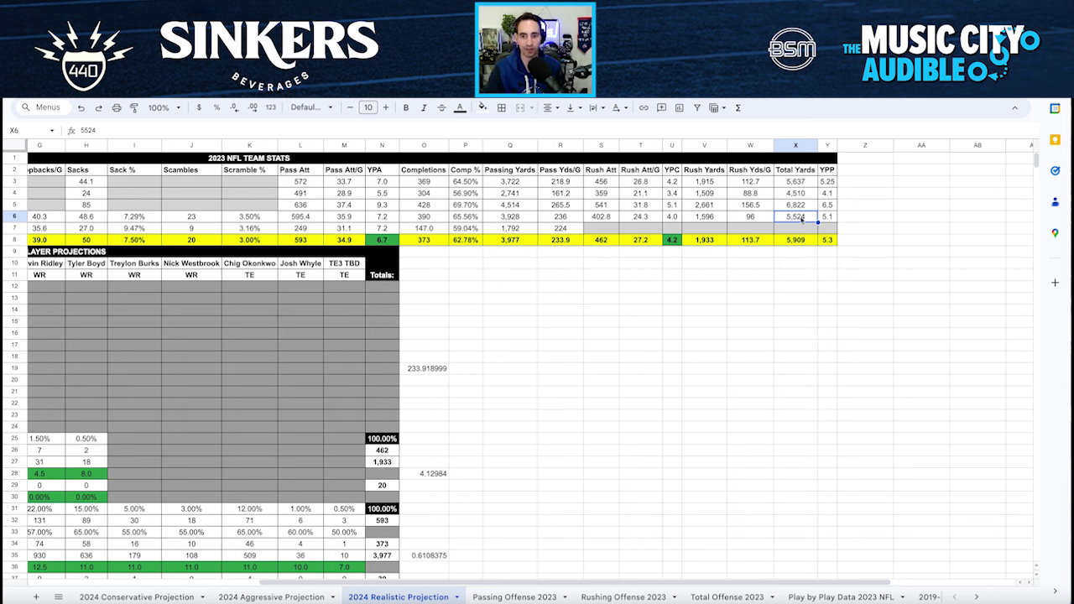
click(794, 241)
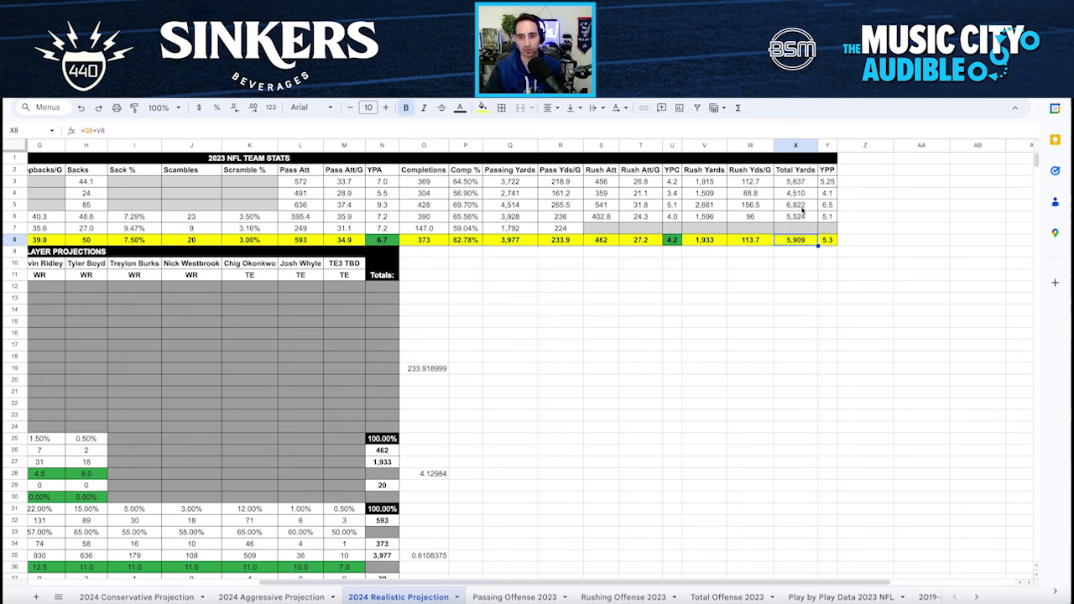
click(802, 207)
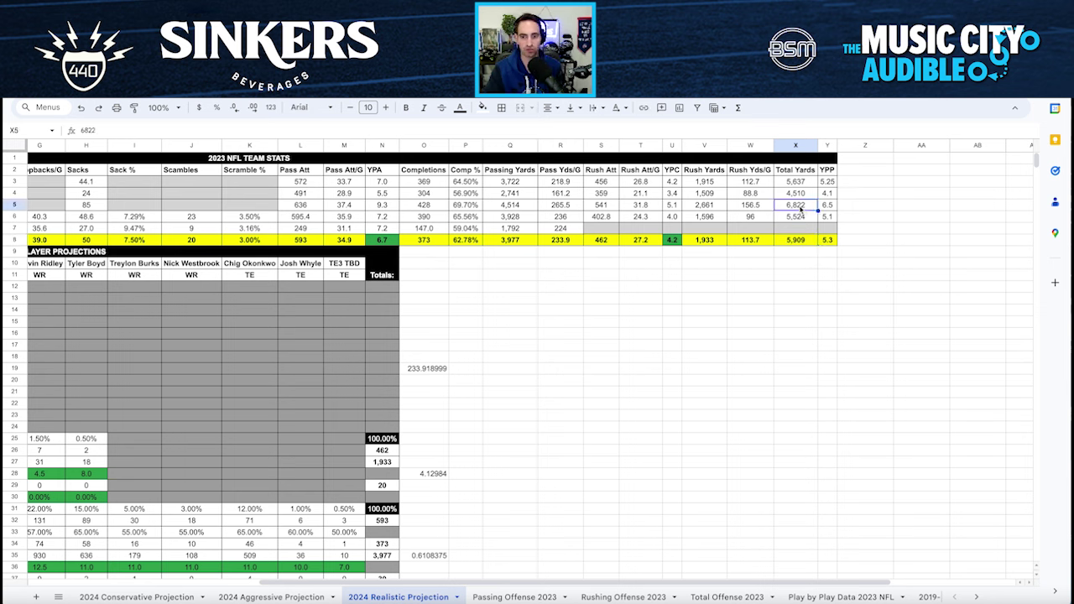
click(802, 244)
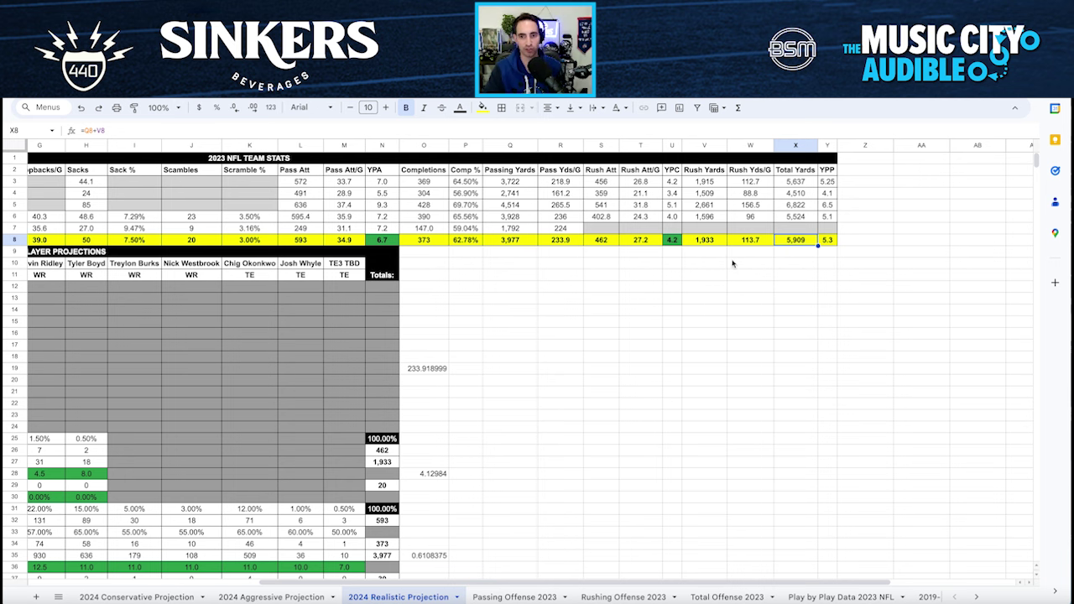
- Review the assumptions behind DeAndre Hopkins's realistic projection, including target share, catch % and yards per reception, plus Will Levis's touchdown %
scroll(736, 262, left, 5)
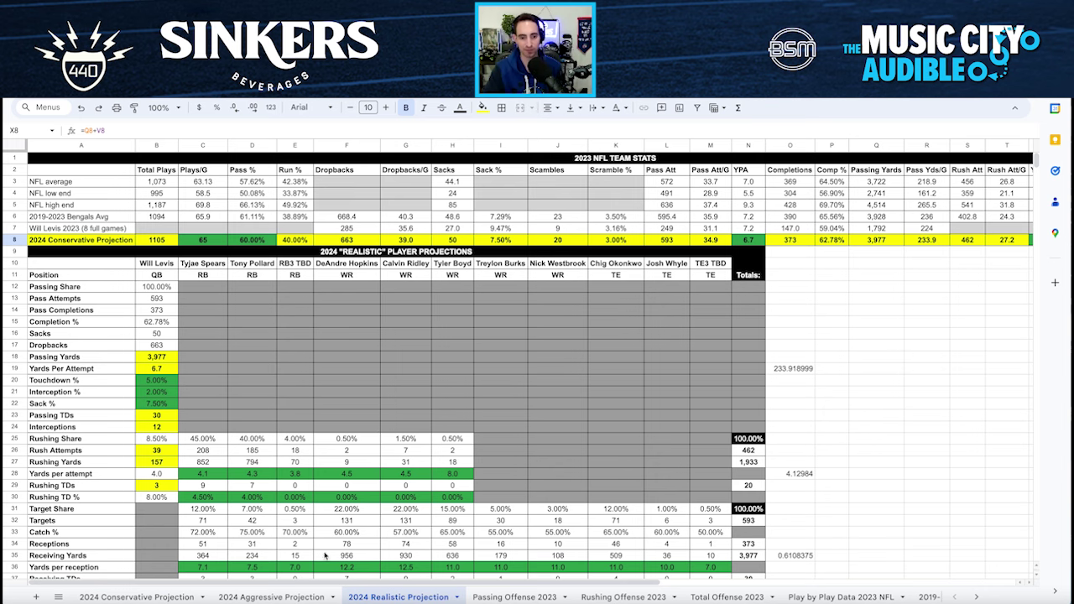
scroll(356, 562, down, 2)
drag(360, 510, 394, 511)
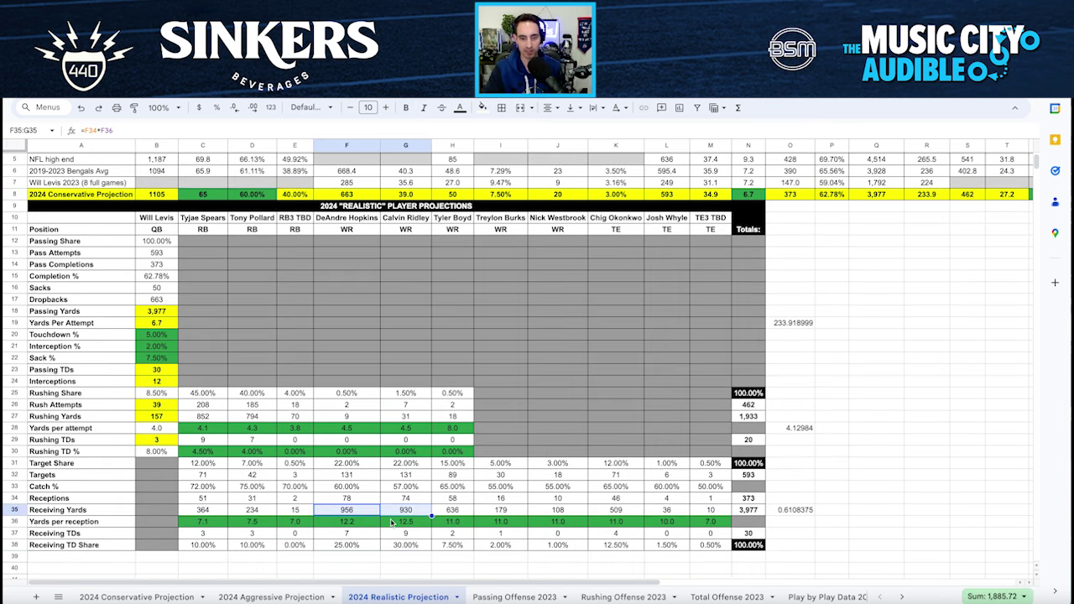
click(346, 544)
click(366, 467)
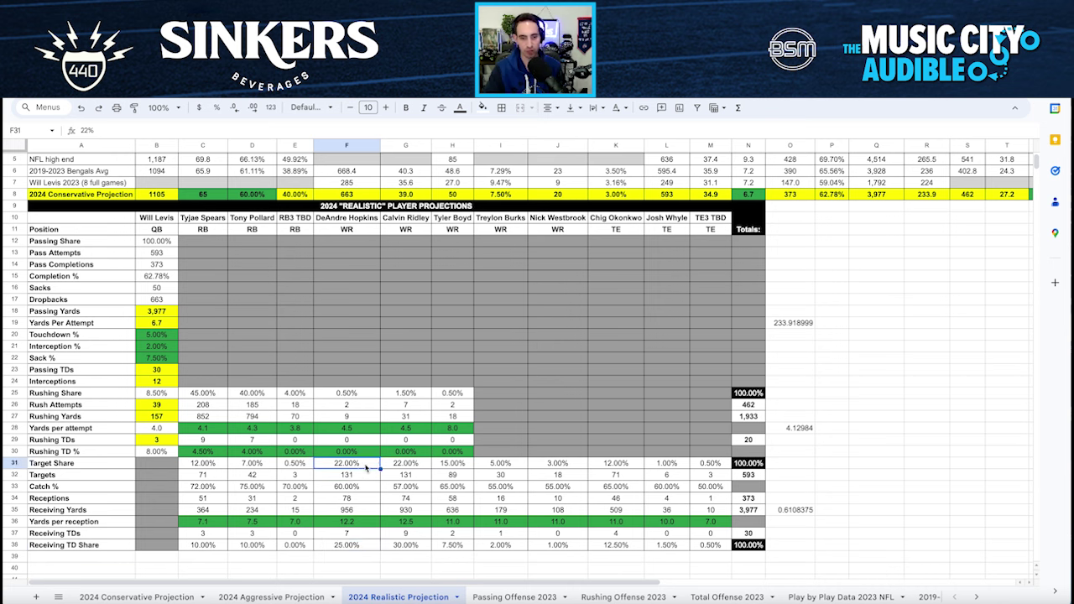
click(369, 489)
click(375, 520)
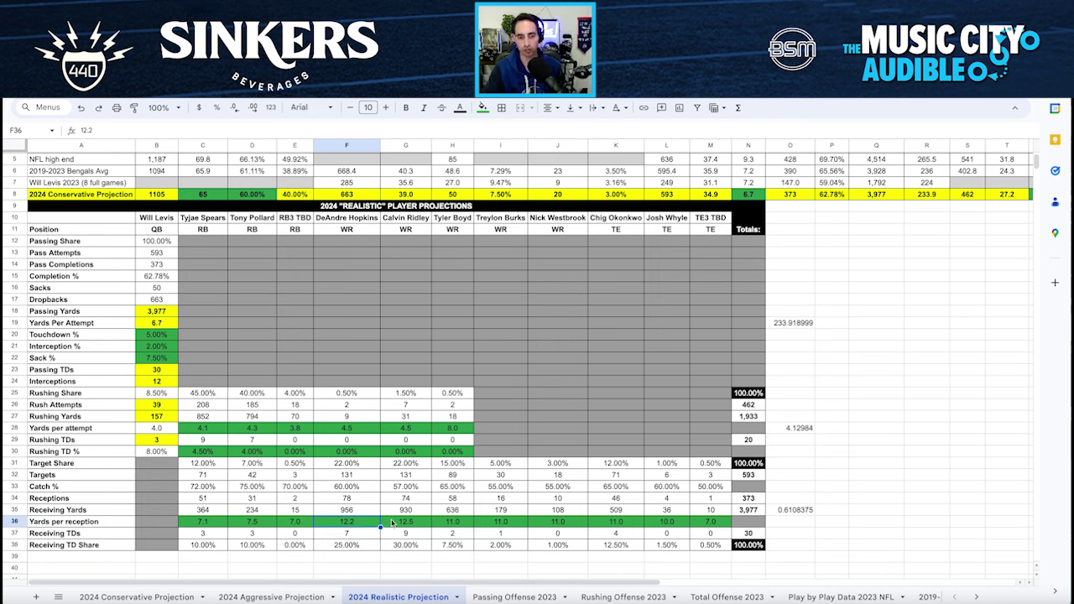
click(165, 345)
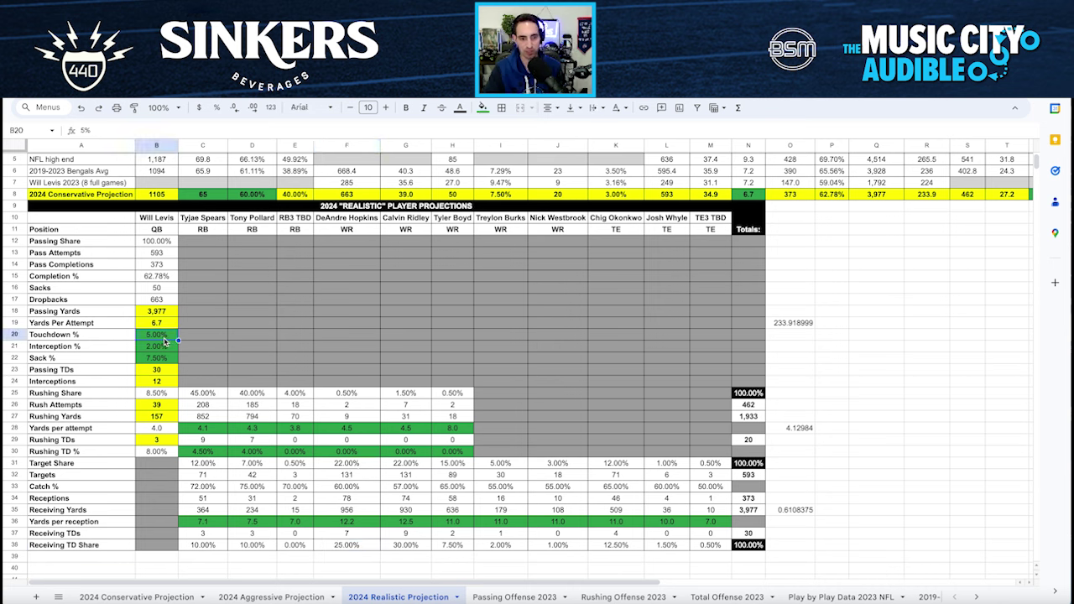
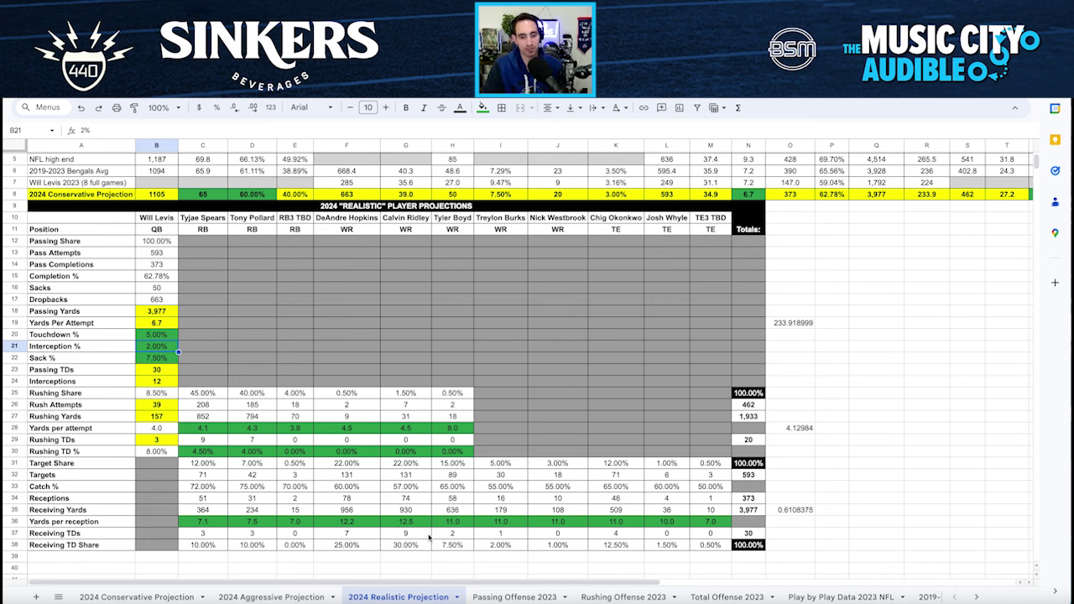
- Compare the projected receiving yards of DeAndre Hopkins, Calvin Ridley, Tyler Boyd and Chig Okonkwo
drag(343, 512, 465, 516)
drag(361, 510, 466, 514)
click(447, 512)
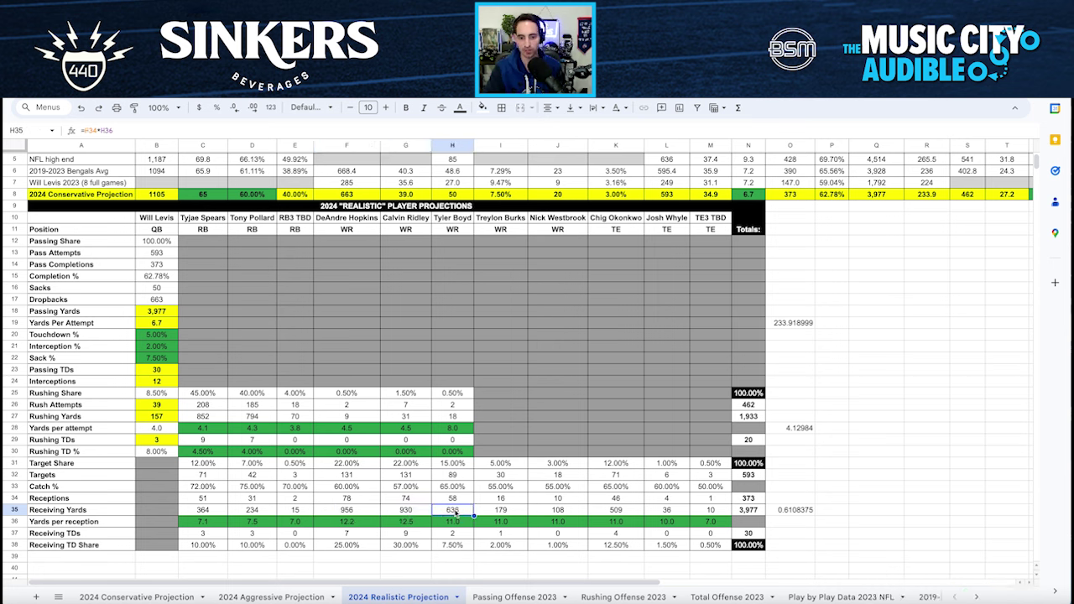
click(641, 515)
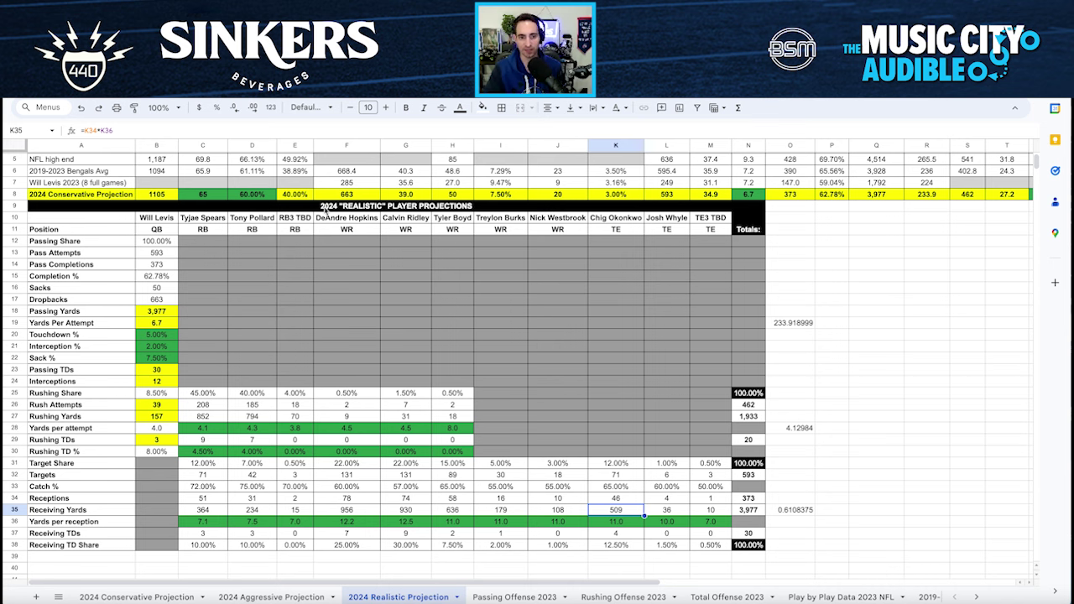
- Try target shares of 25% for DeAndre Hopkins and 19% for Calvin Ridley, and undo both changes
click(361, 466)
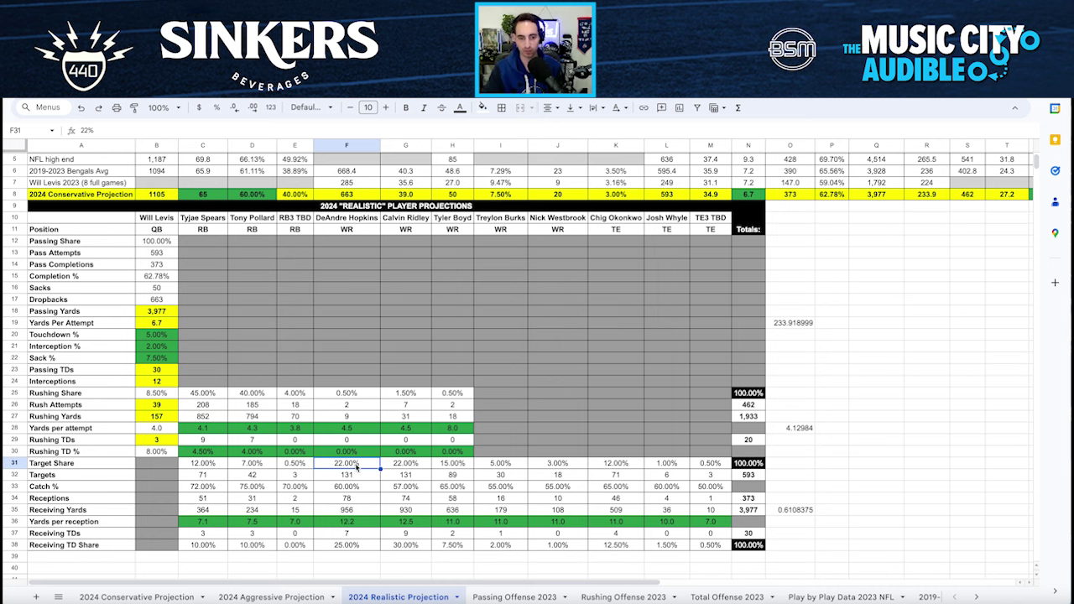
text(25)
key(Tab)
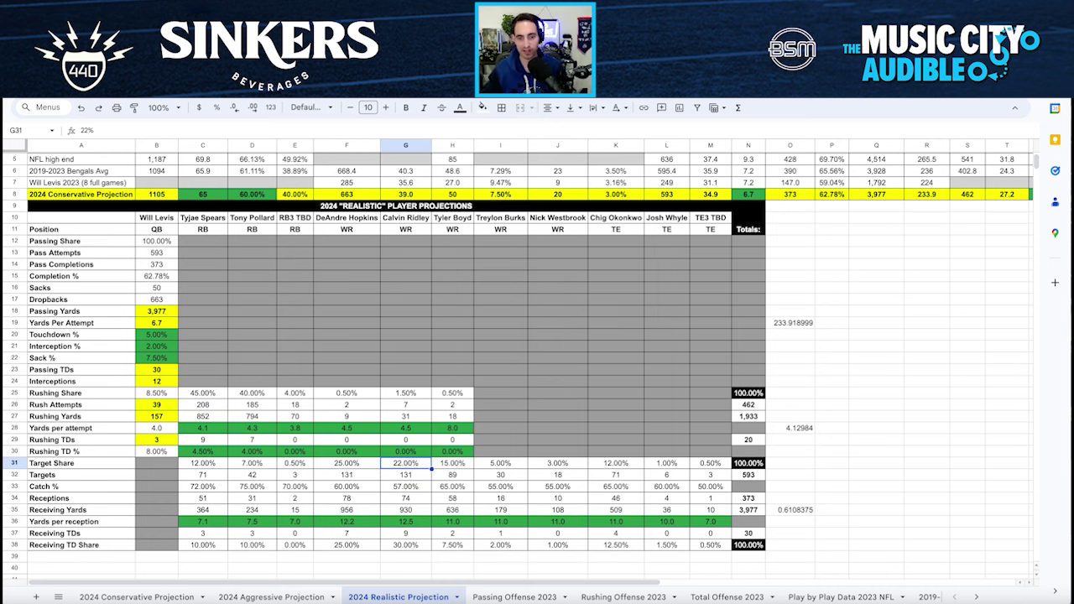
text(19)
key(Tab)
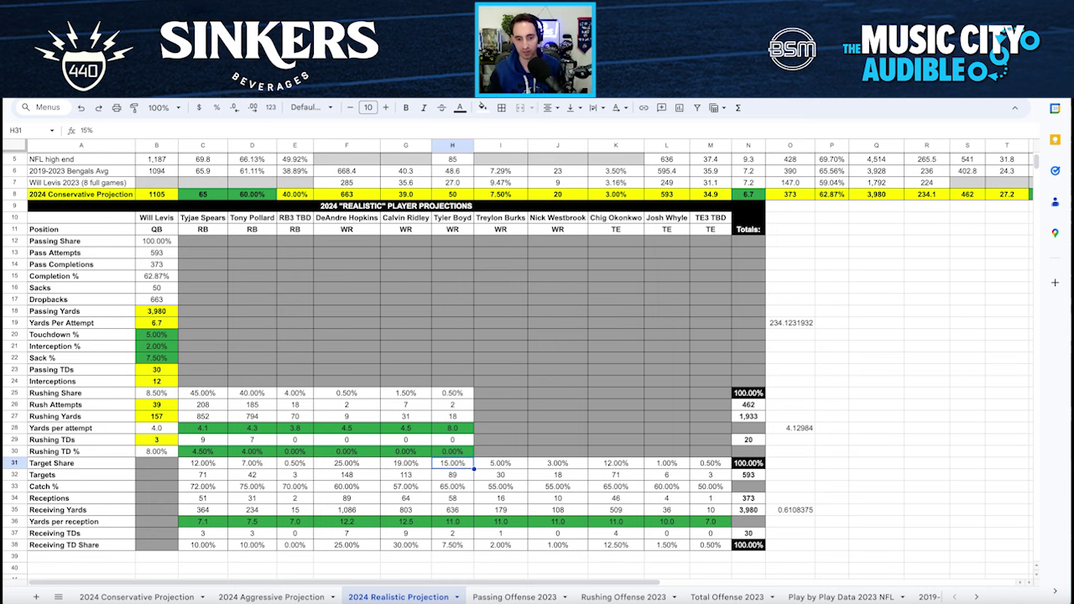
click(346, 511)
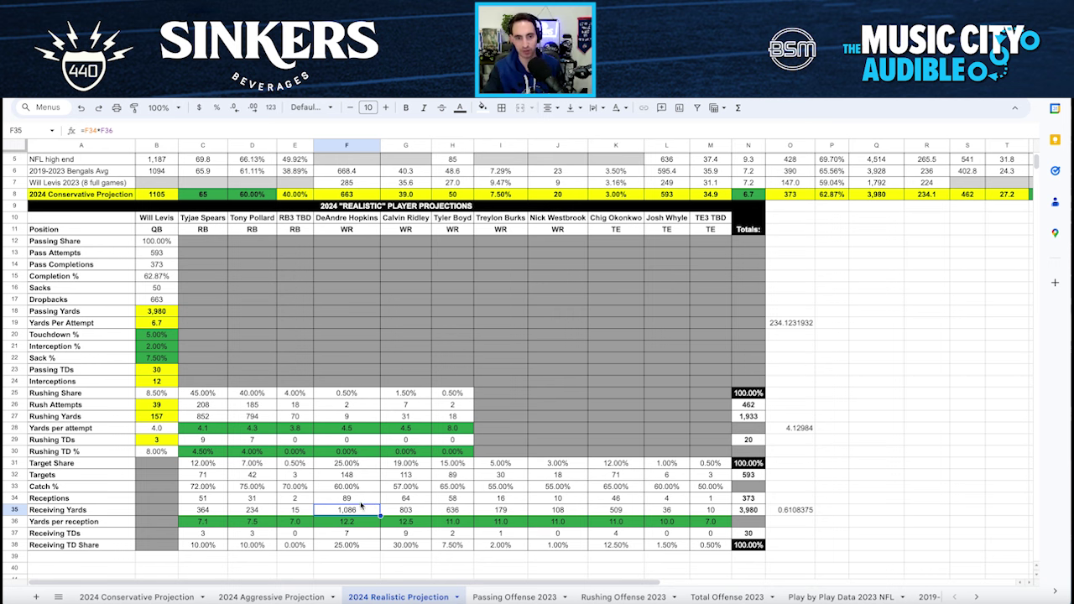
key(ctrl+z)
key(ctrl+z)
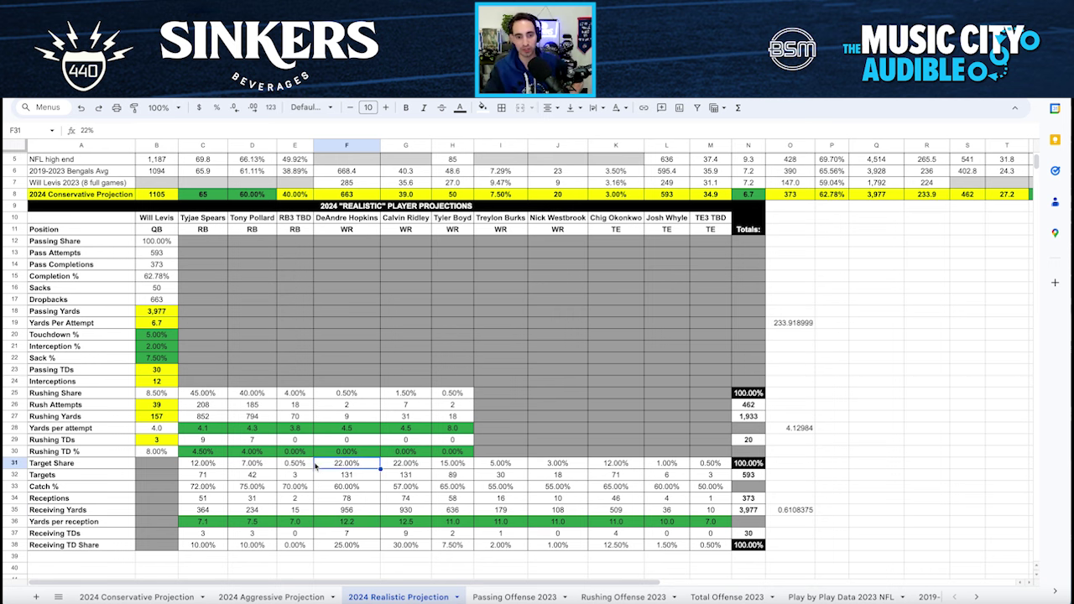
- Compare Will Levis's projections across the 2024 conservative, aggressive and realistic sheets
scroll(316, 467, up, 2)
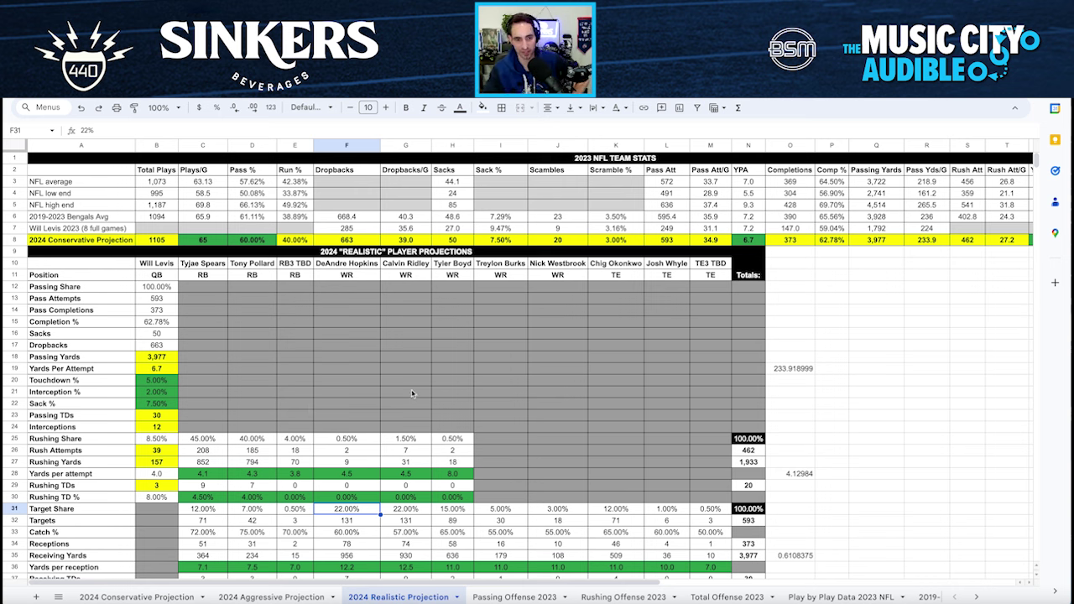
click(135, 599)
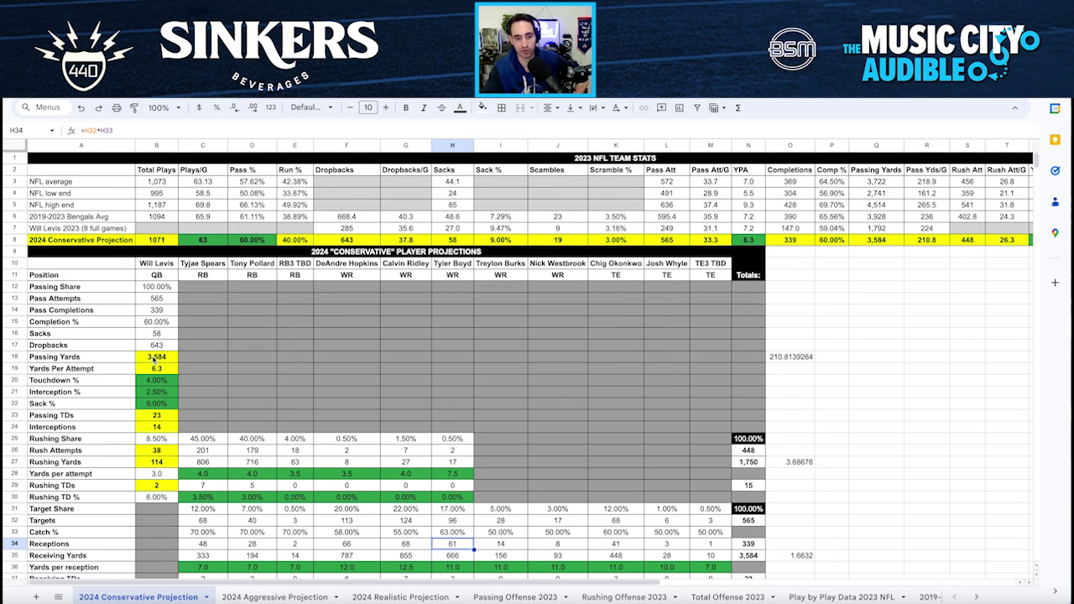
click(282, 596)
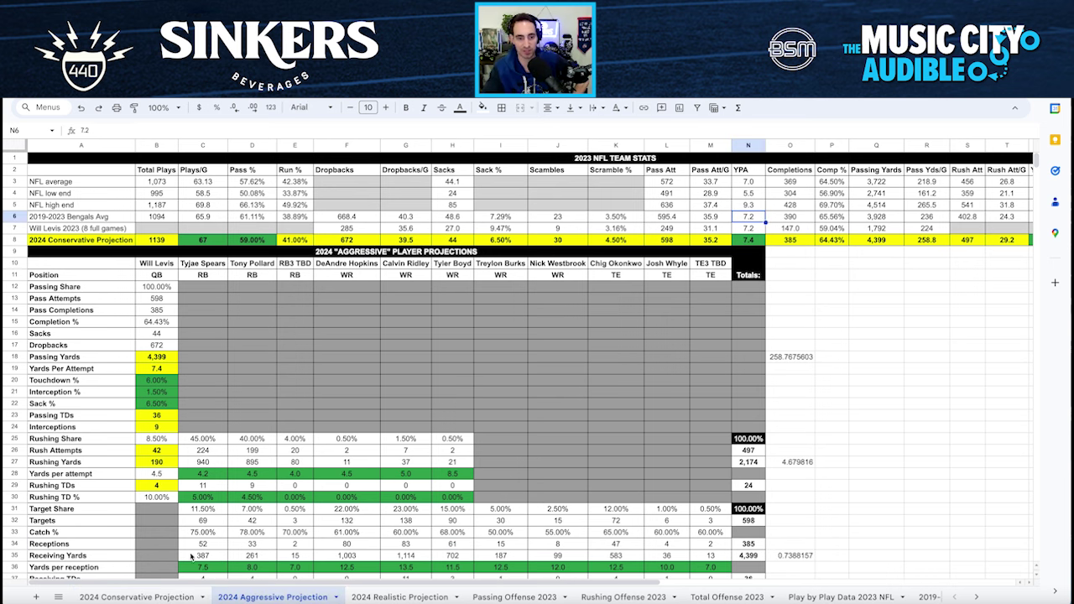
click(137, 596)
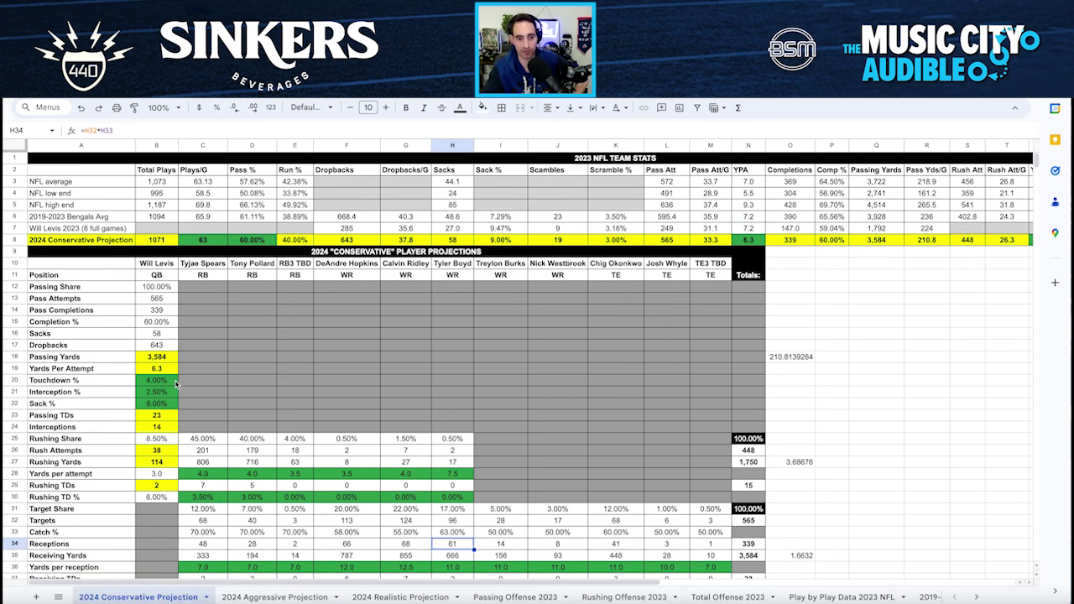
click(273, 597)
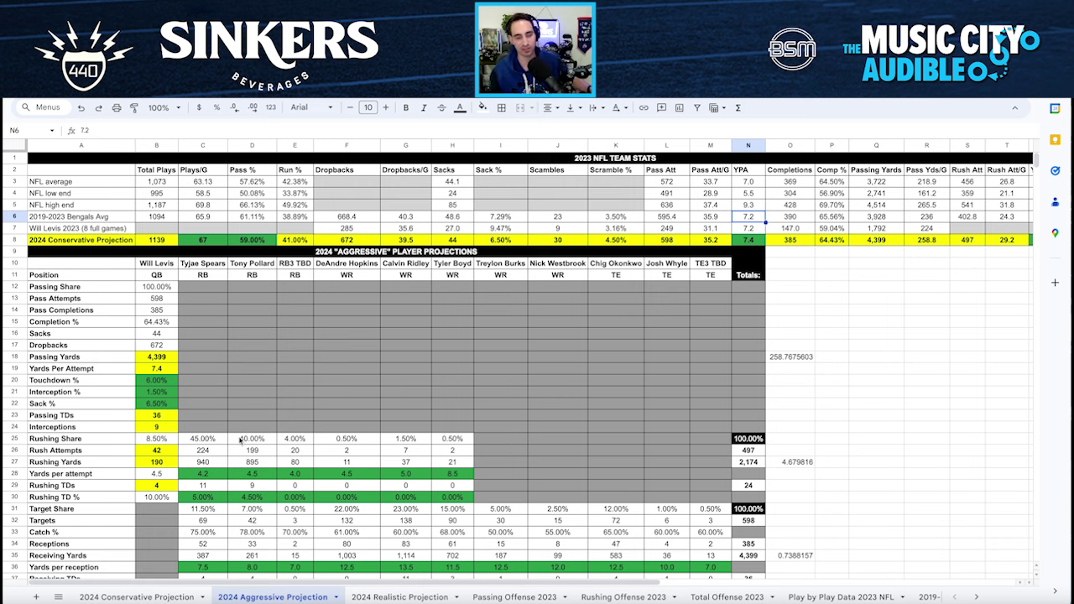
click(398, 597)
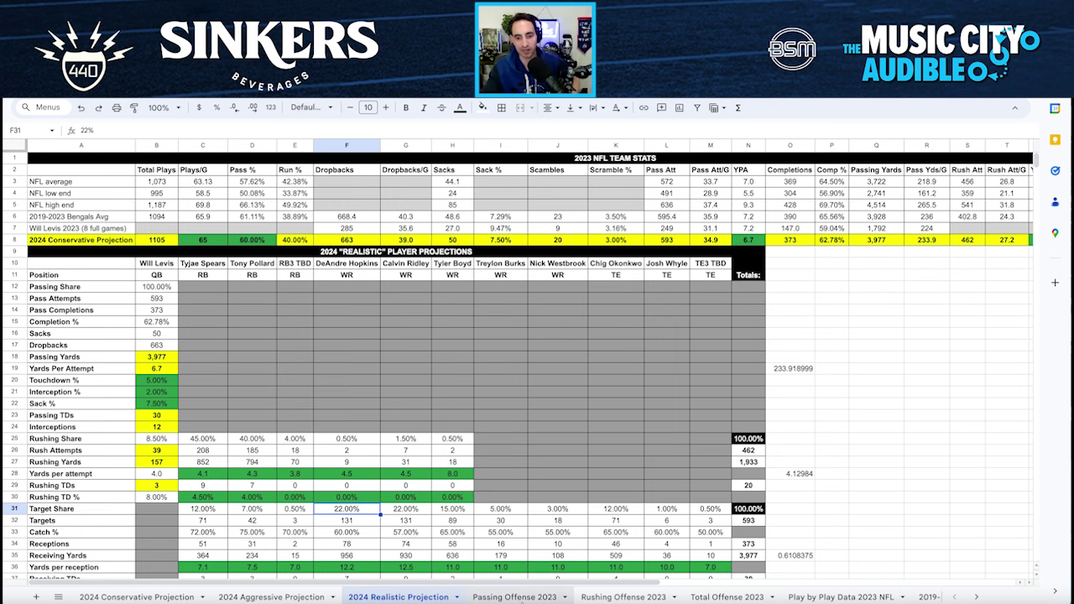
- Look through the 2023 source data sheets for passing offense, rushing offense, total offense and NFL play-by-play data
click(521, 600)
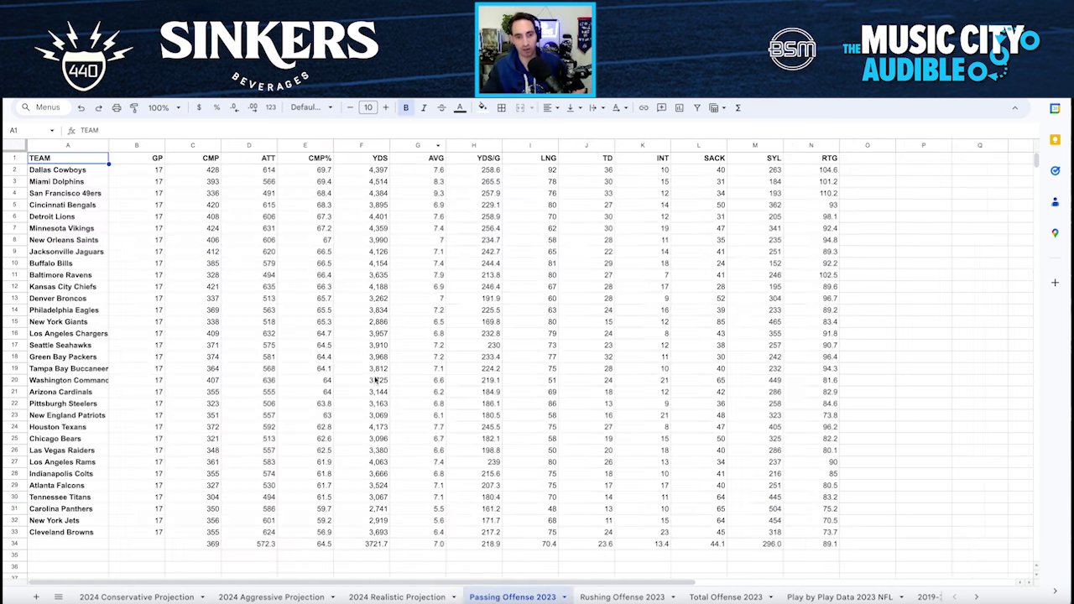
click(621, 597)
click(705, 598)
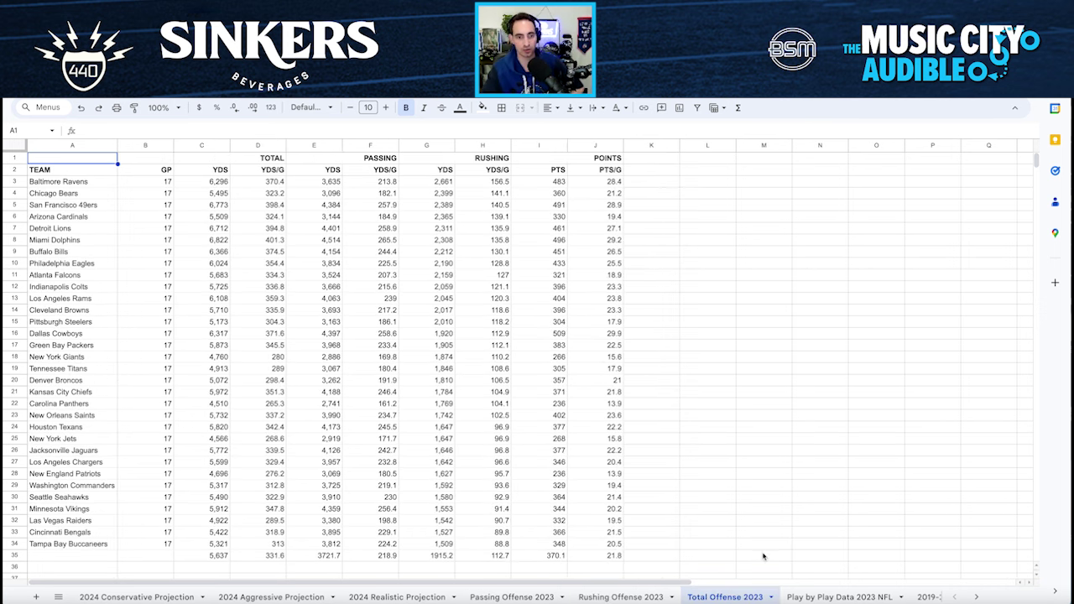
click(839, 597)
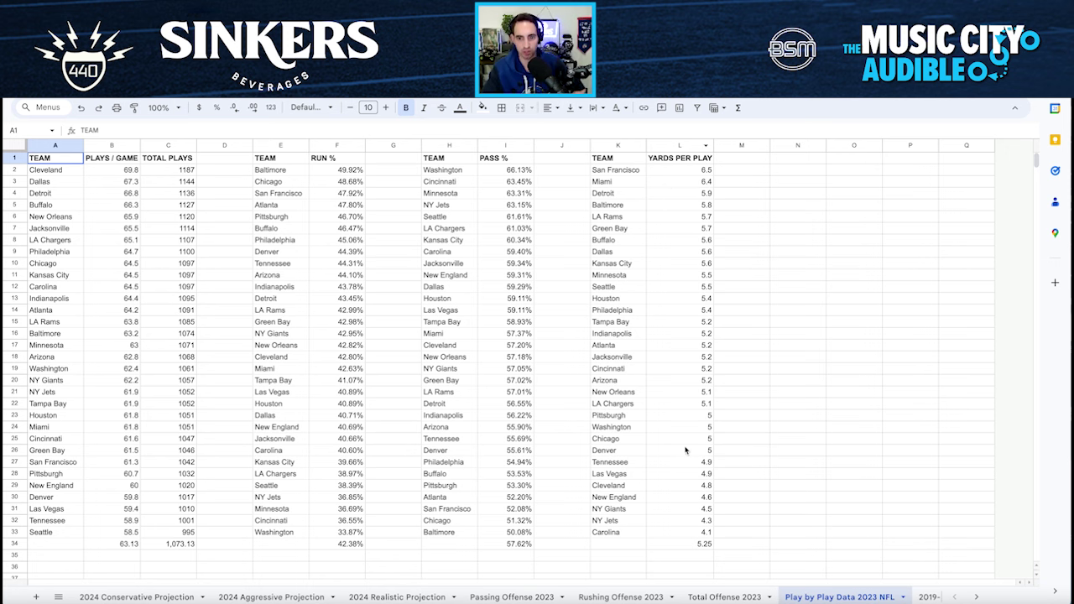
- Review the yearly Bengals team stats and their average row on the 2019-2023 Bengals sheet
click(927, 596)
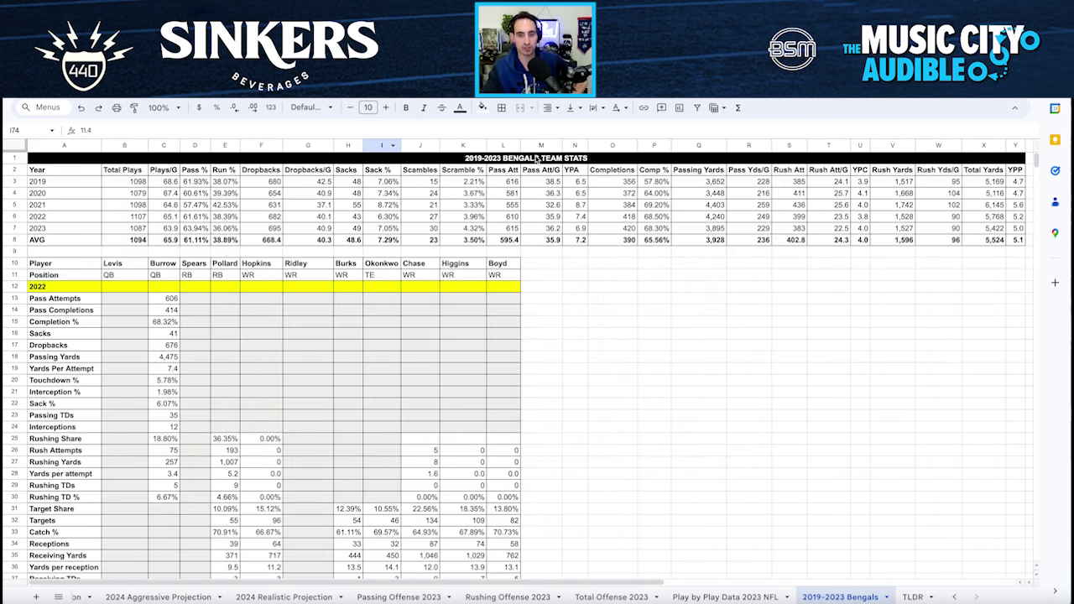
drag(59, 171, 56, 241)
click(56, 241)
click(64, 183)
drag(64, 183, 67, 246)
click(67, 241)
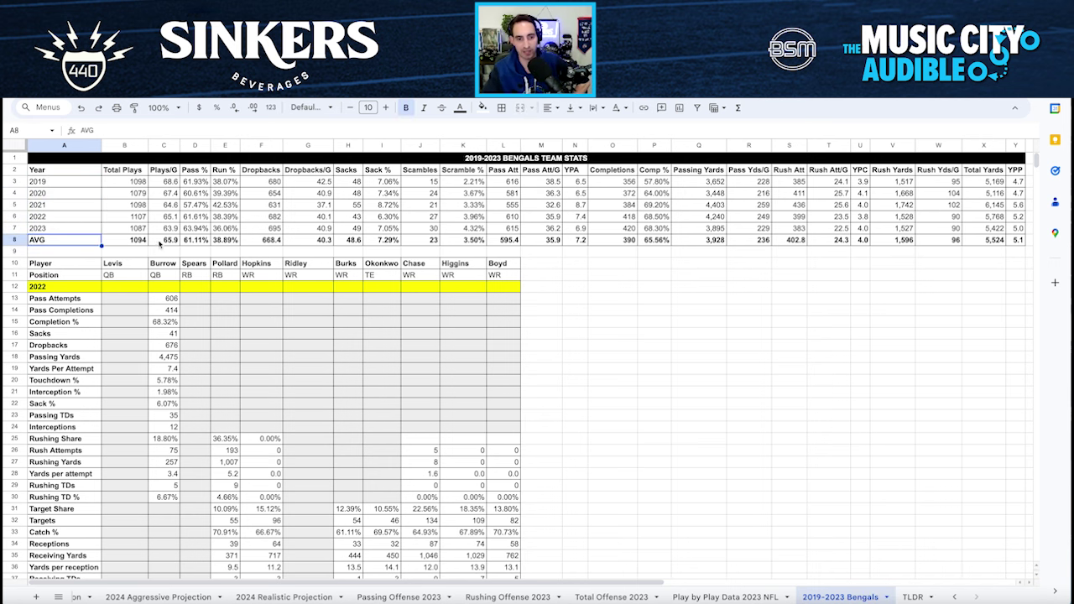
- Compare the 2022 target shares of Chase, Higgins and Boyd in the Bengals player stats
scroll(548, 301, down, 2)
scroll(470, 270, down, 2)
scroll(470, 270, up, 1)
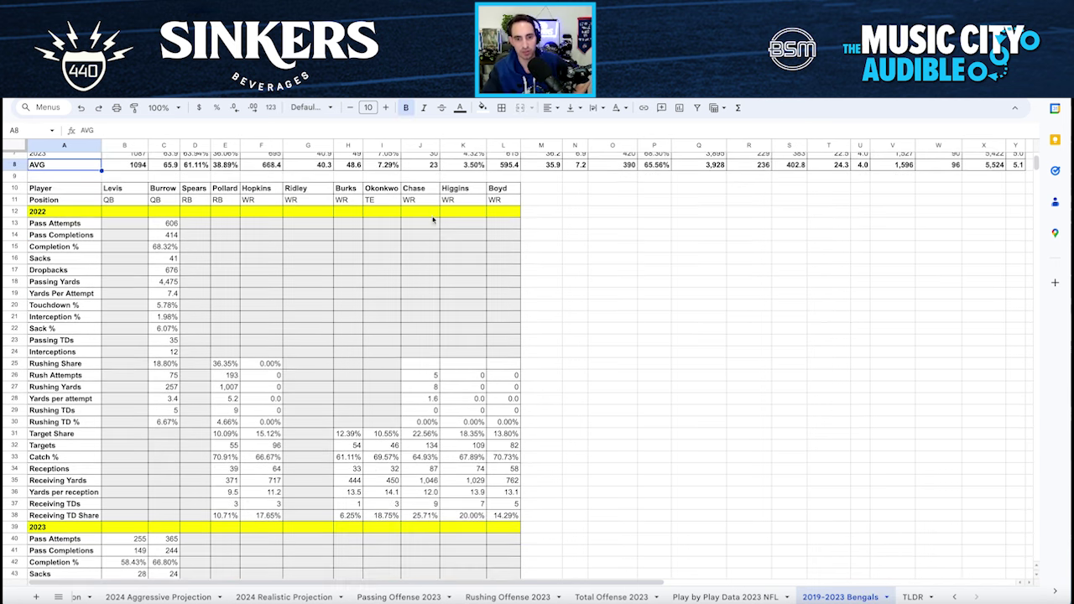
click(422, 434)
key(Right)
key(Right)
drag(422, 430, 496, 438)
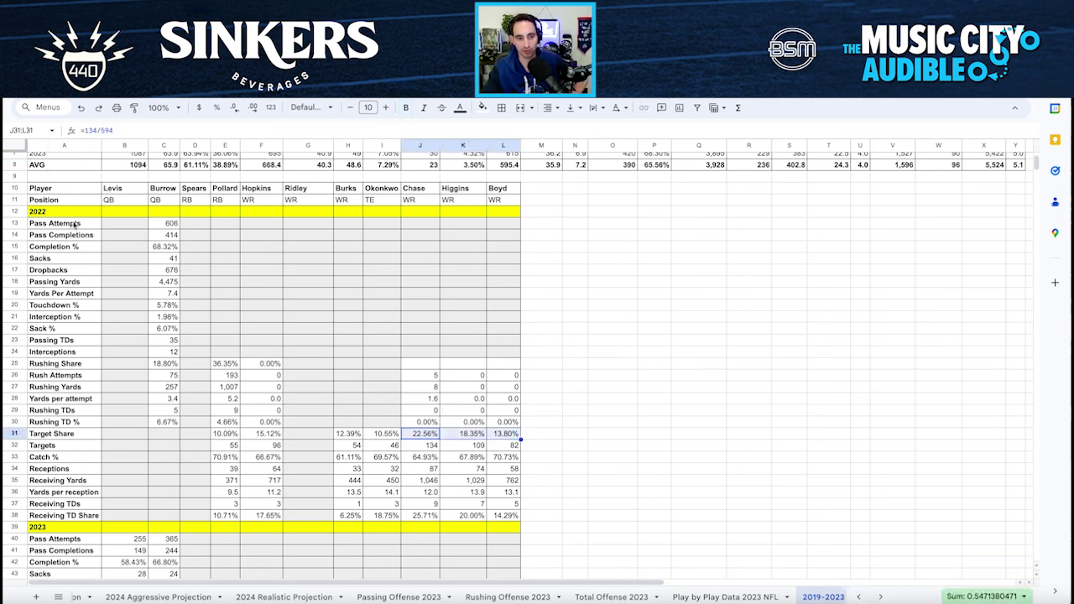
click(73, 213)
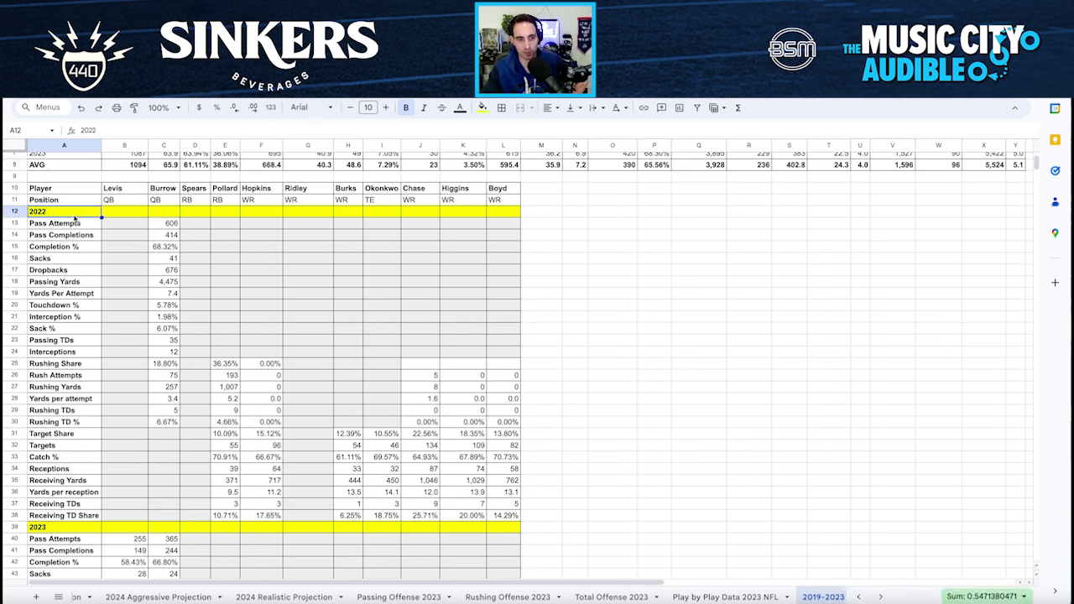
click(406, 432)
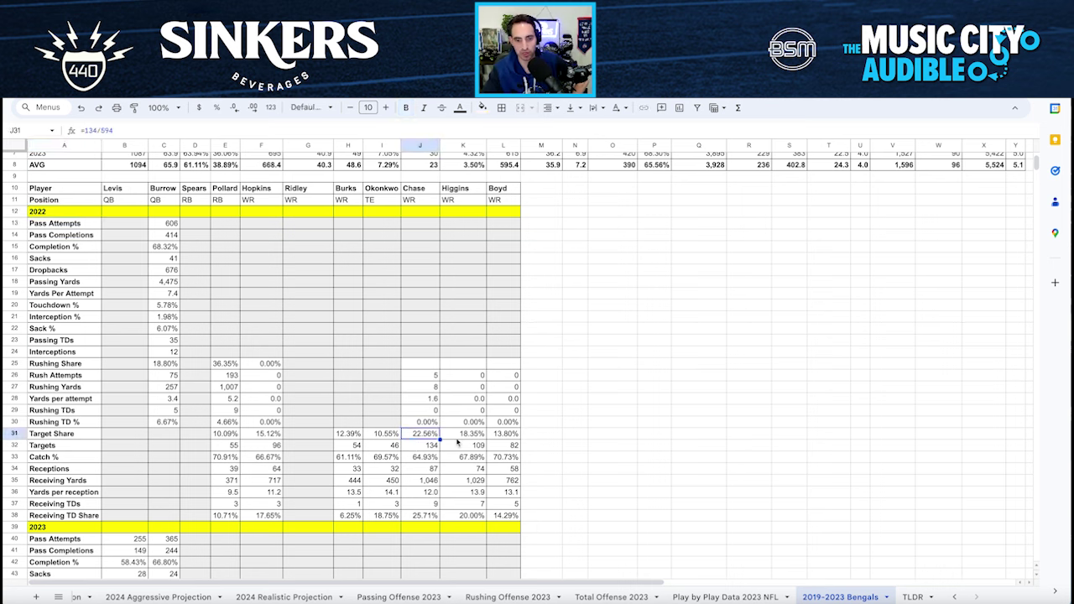
click(458, 436)
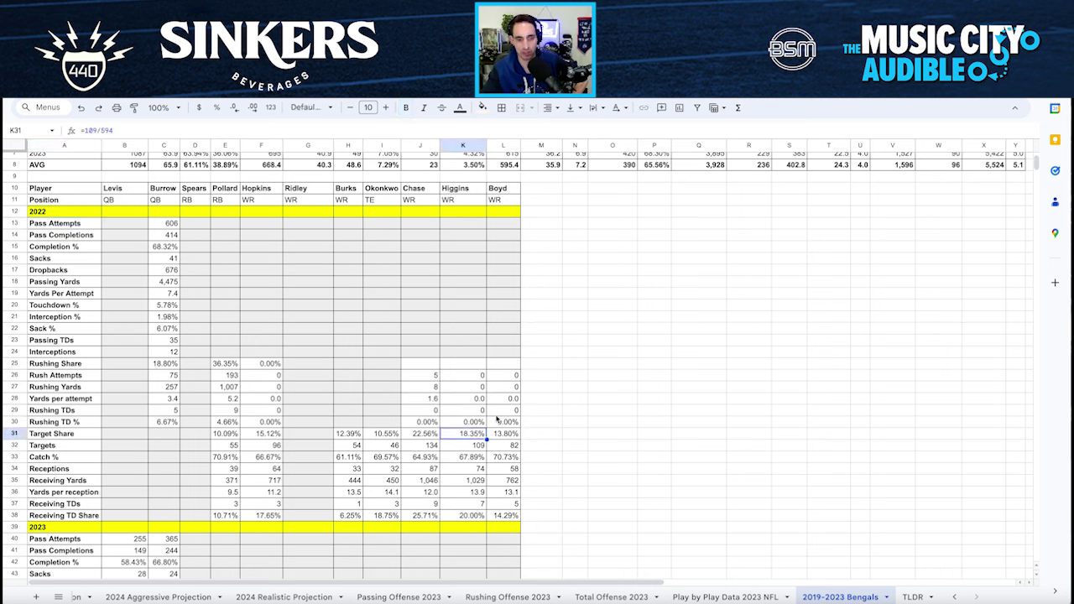
- Check Hopkins's target share in the 2023 player stats
scroll(482, 421, down, 5)
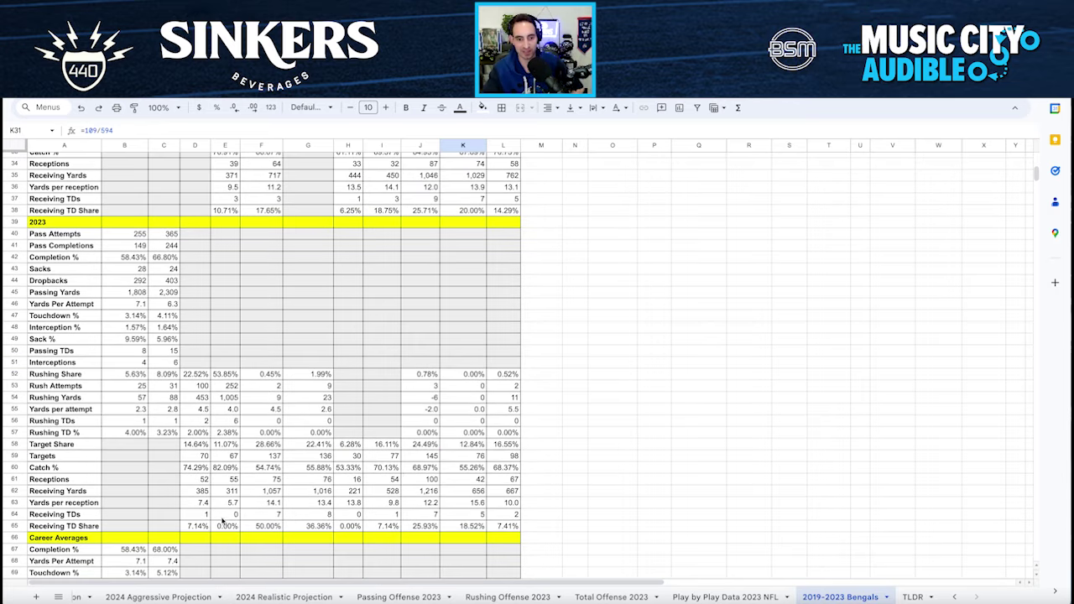
click(260, 445)
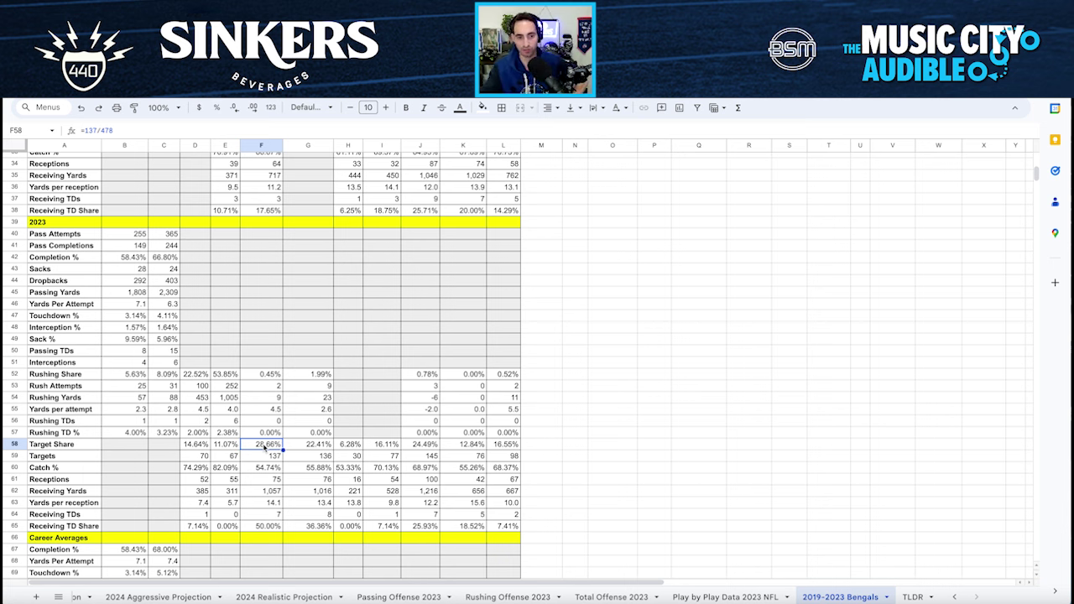
- Compare the 2023 target shares and catch percentages of Hopkins and Ridley in the player stats
click(306, 446)
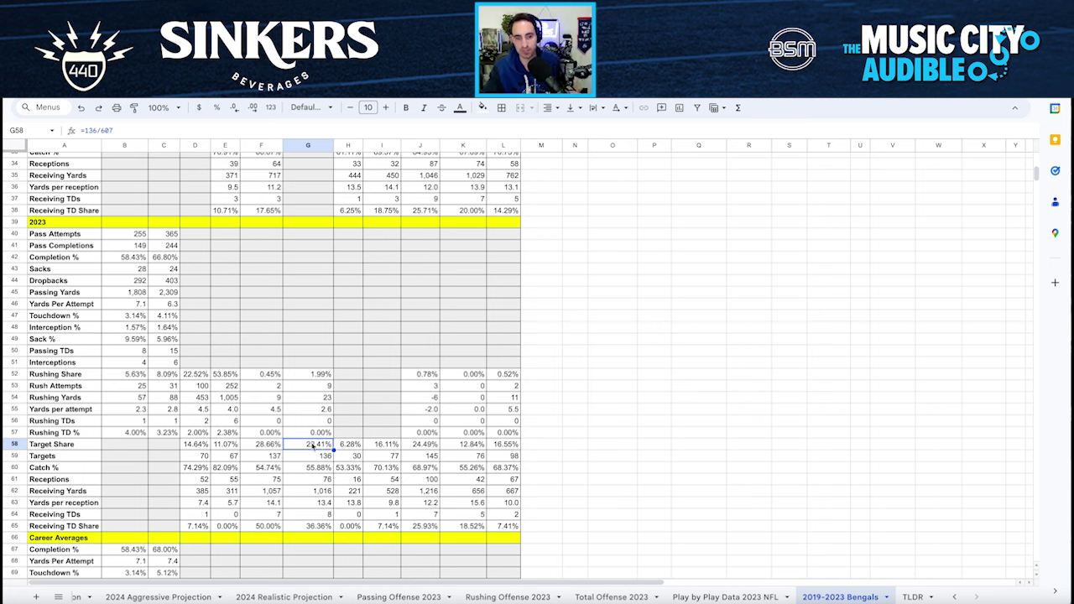
click(260, 446)
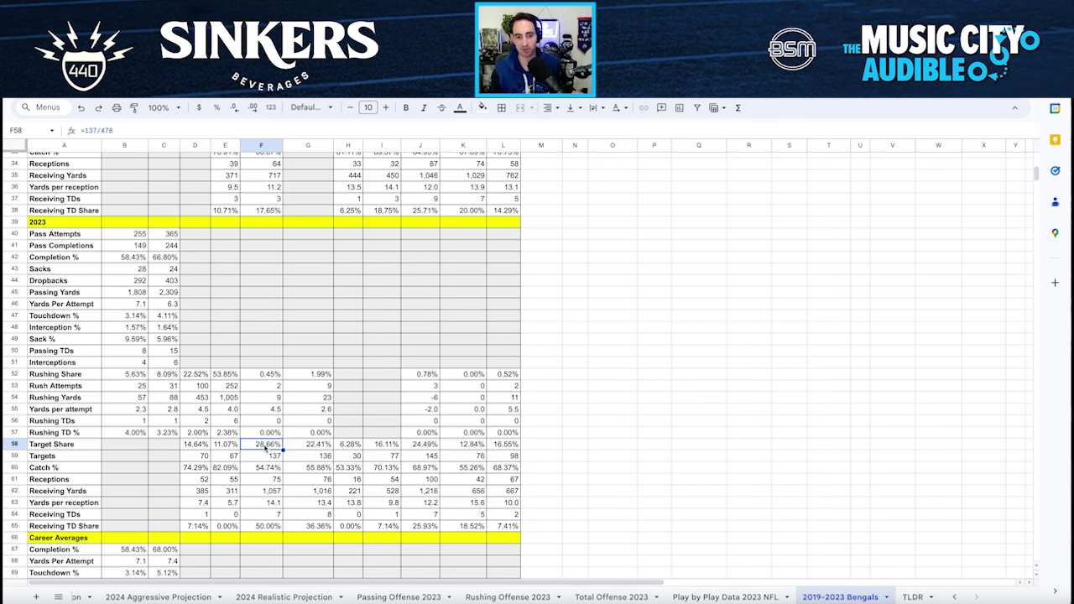
click(270, 469)
key(Right)
key(Left)
key(Right)
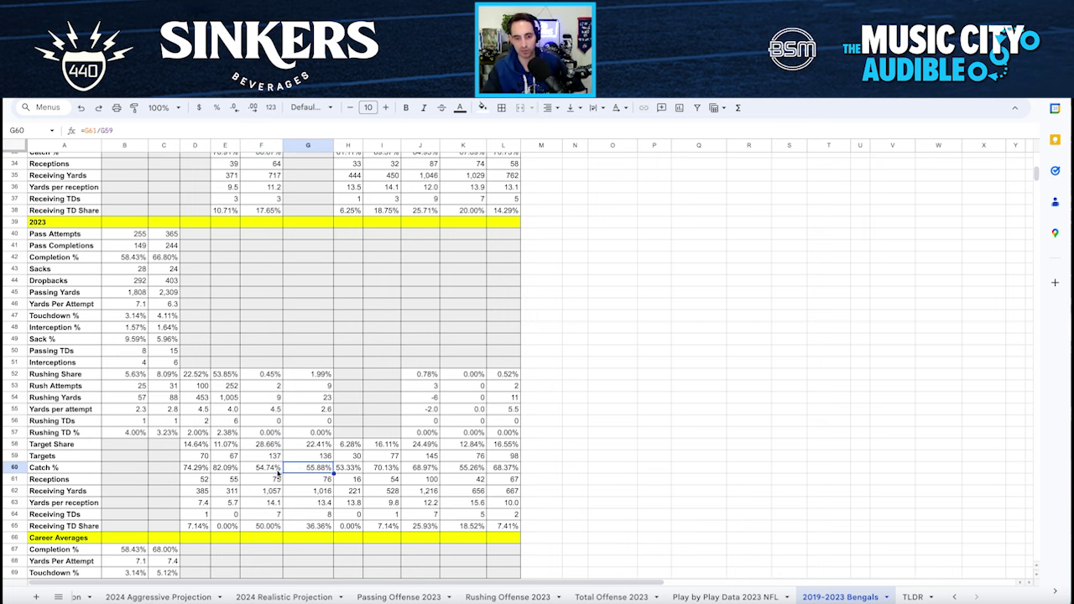
key(Left)
- Compare the career catch percentages of Hopkins and Ridley with their projected ones on the 2024 Realistic Projection sheet
scroll(278, 470, down, 5)
drag(275, 403, 322, 407)
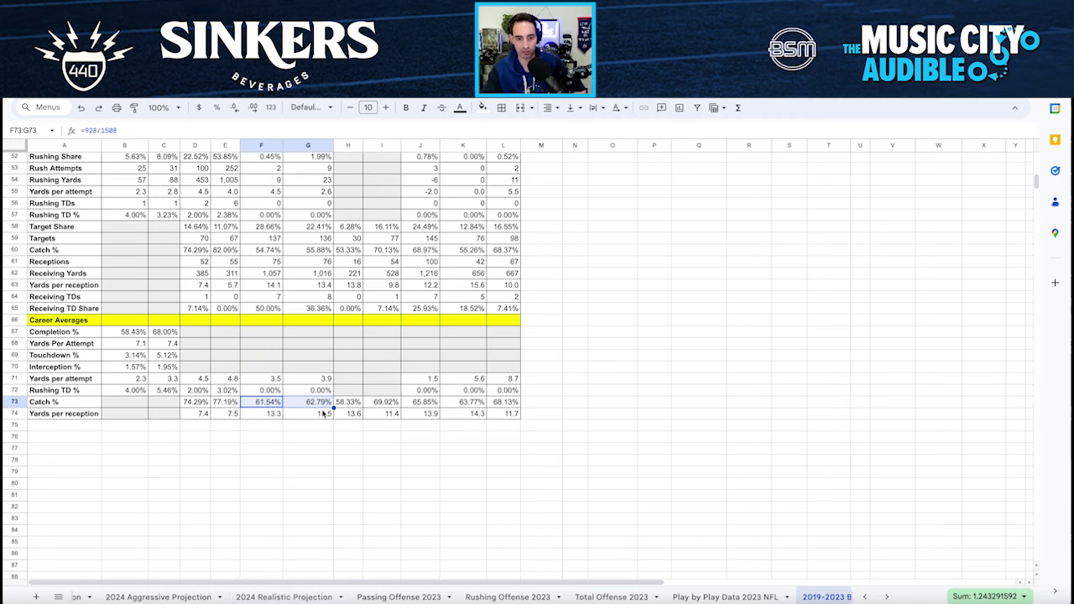
click(283, 597)
click(356, 534)
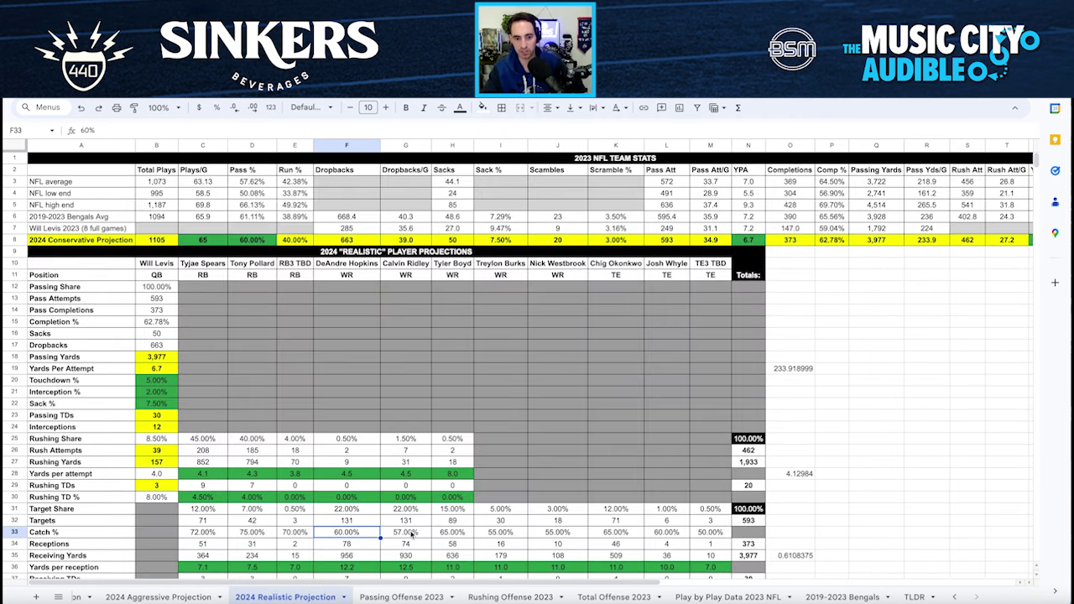
click(405, 537)
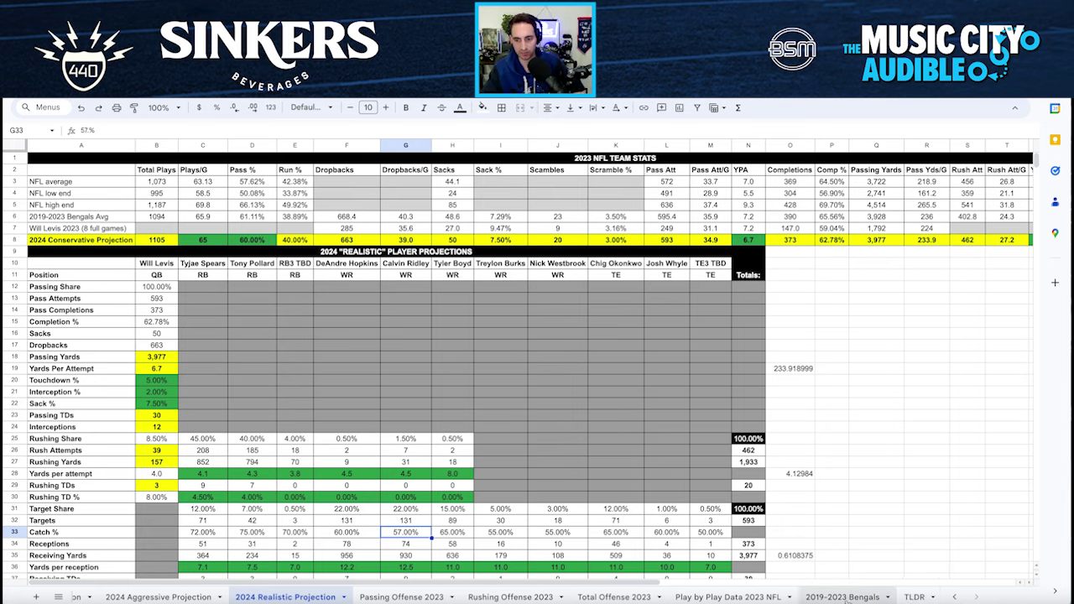
- Recheck the career-average catch percentages of Hopkins and Ridley on the 2019-2023 Bengals sheet
click(842, 596)
click(273, 438)
click(267, 403)
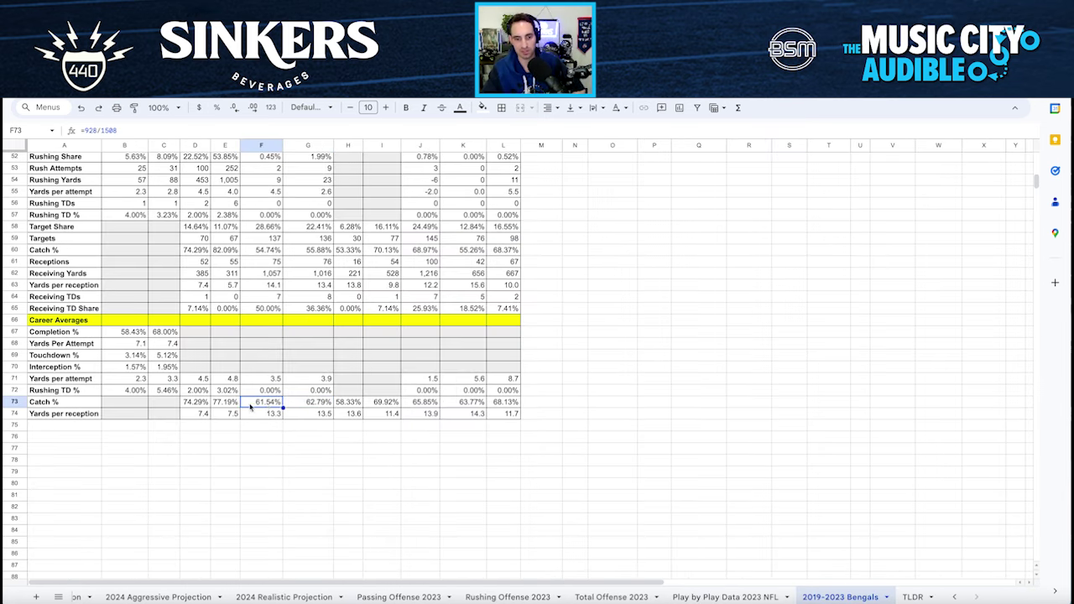
scroll(266, 410, up, 1)
scroll(266, 411, up, 1)
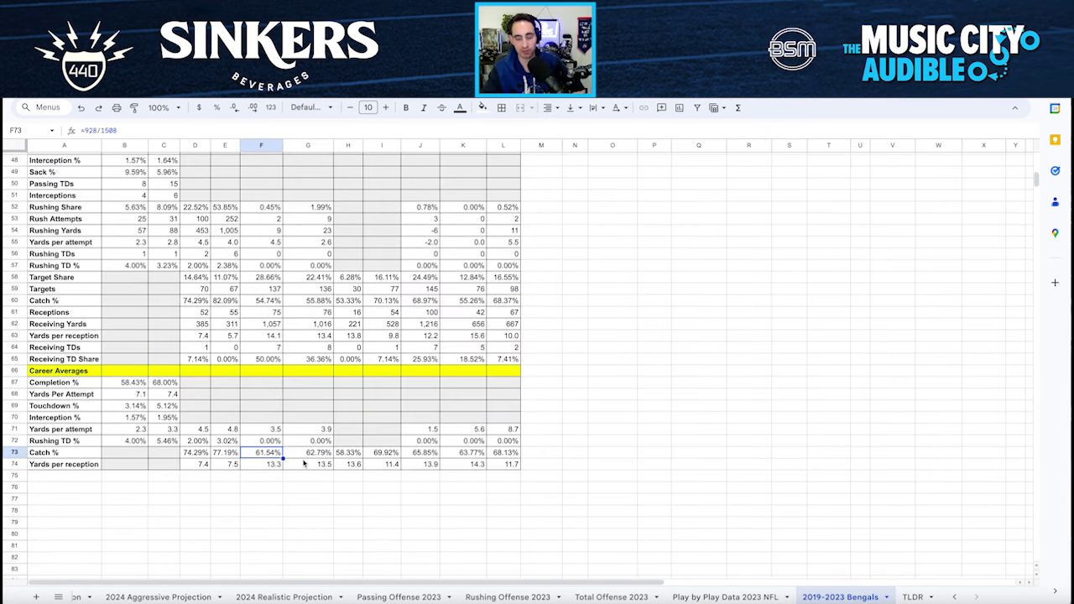
click(316, 456)
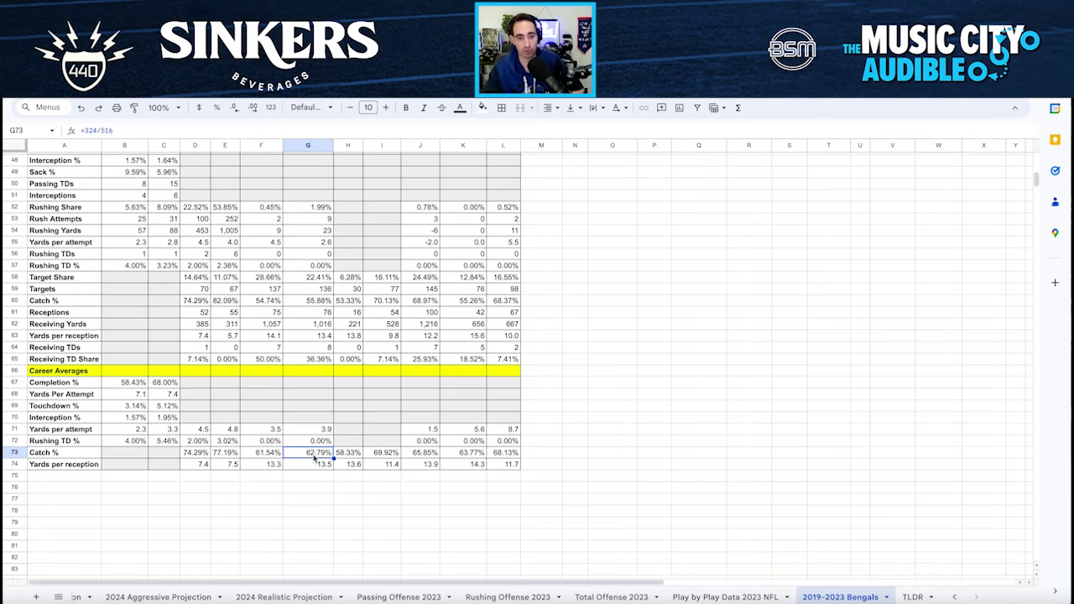
- Check Ridley's 2023 catch percentage against his projected catch percentage on the 2024 Realistic Projection sheet
scroll(315, 458, up, 10)
scroll(314, 458, down, 6)
click(320, 445)
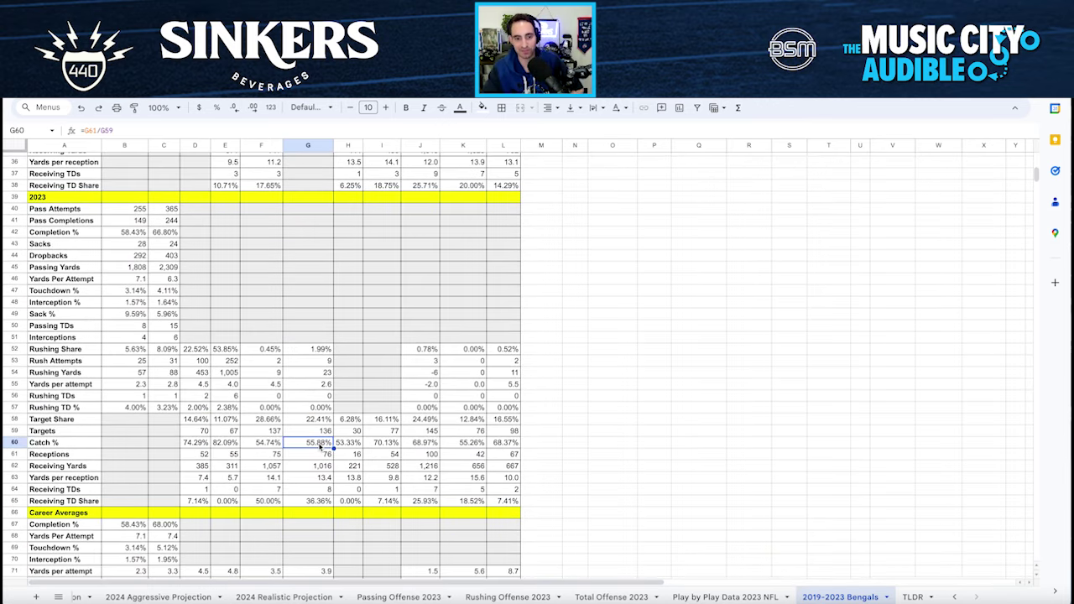
click(284, 596)
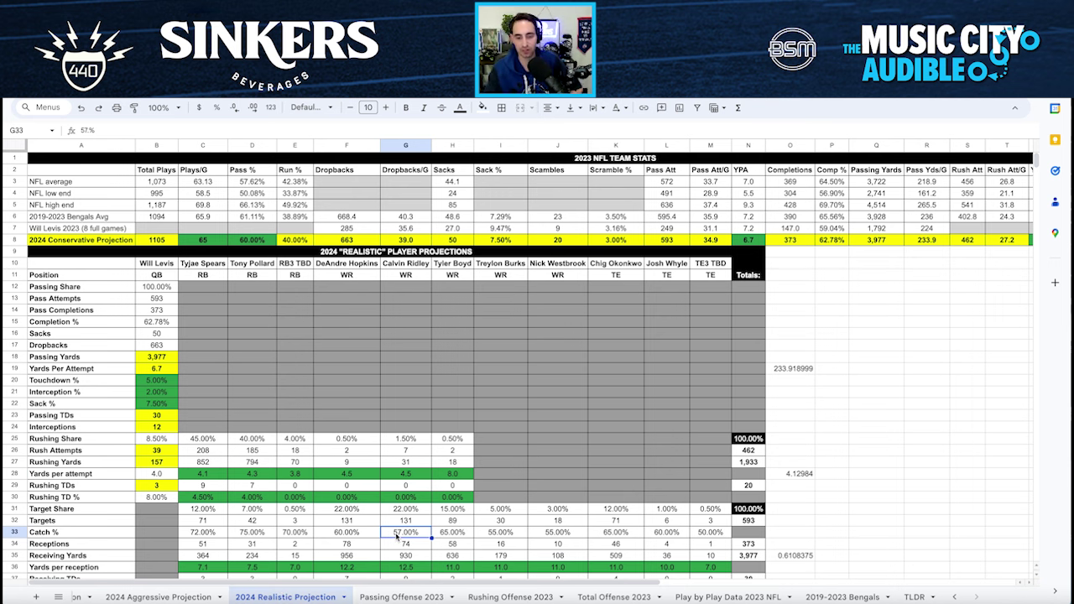
- Look back through the 2022, 2023 and career-average player stats on the 2019-2023 Bengals sheet
click(830, 596)
scroll(315, 445, down, 3)
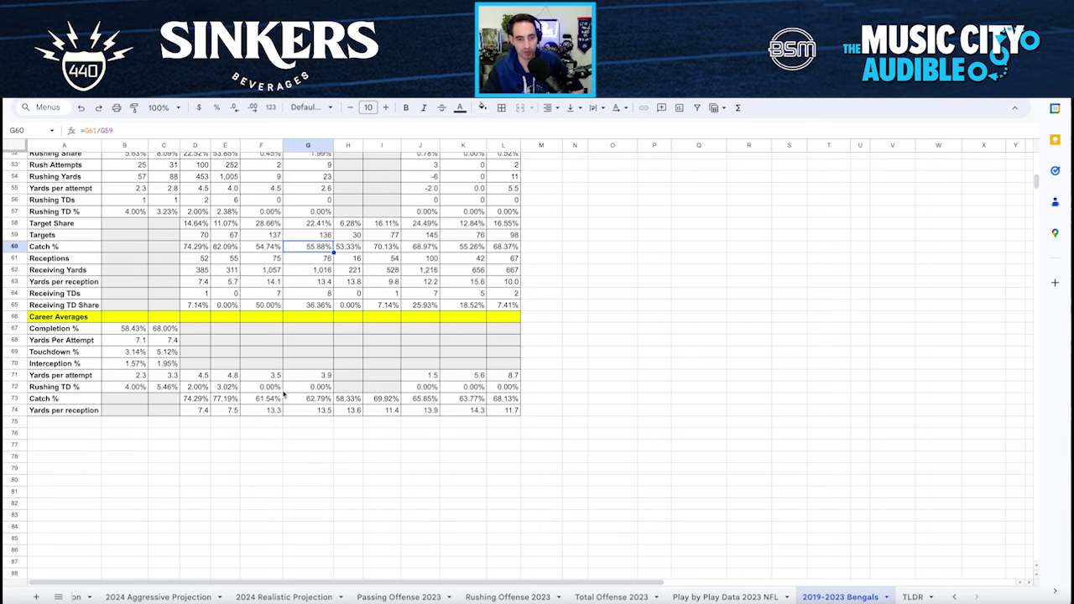
scroll(272, 429, up, 3)
scroll(168, 414, up, 3)
scroll(174, 409, down, 3)
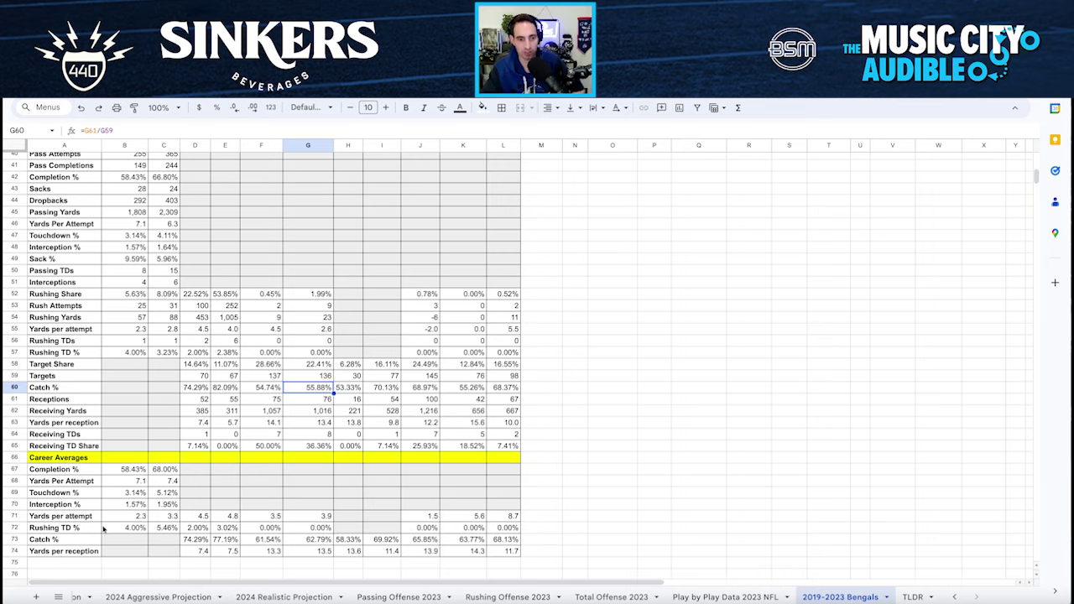
scroll(103, 528, up, 10)
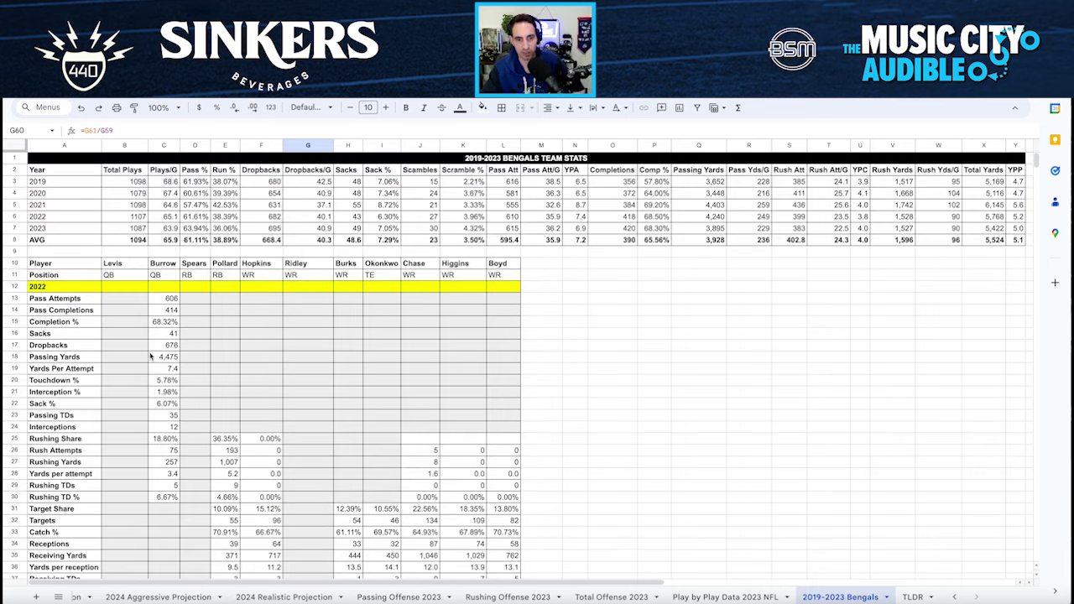
scroll(364, 391, down, 11)
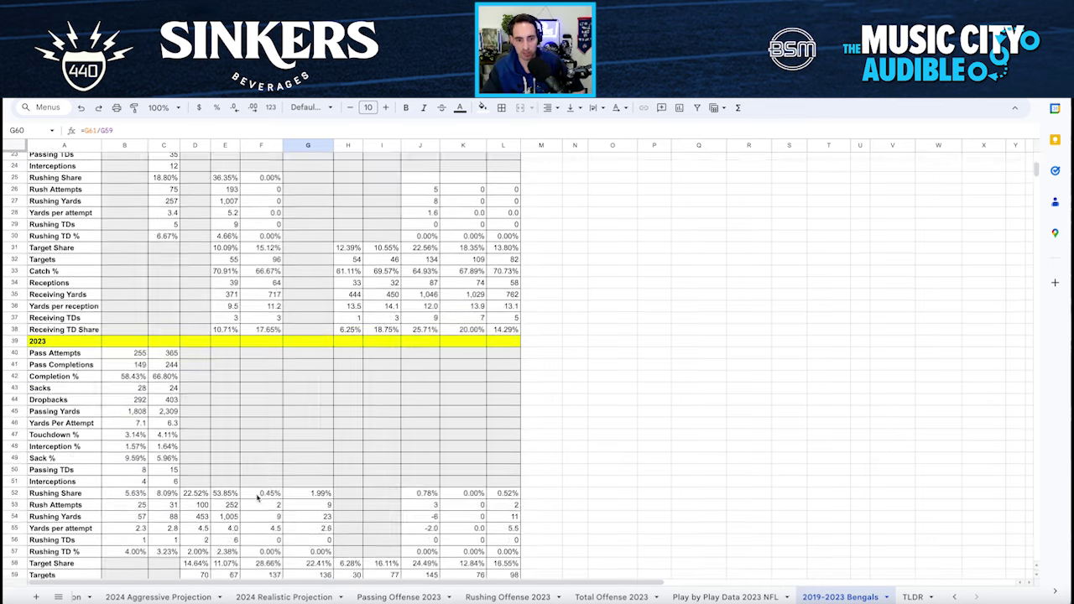
- Compare the career-average yards per reception of Hopkins, Ridley and Burks
click(263, 498)
key(shift+Right)
key(shift+Right)
key(shift+Right)
key(shift+Right)
key(shift+Right)
key(shift+Right)
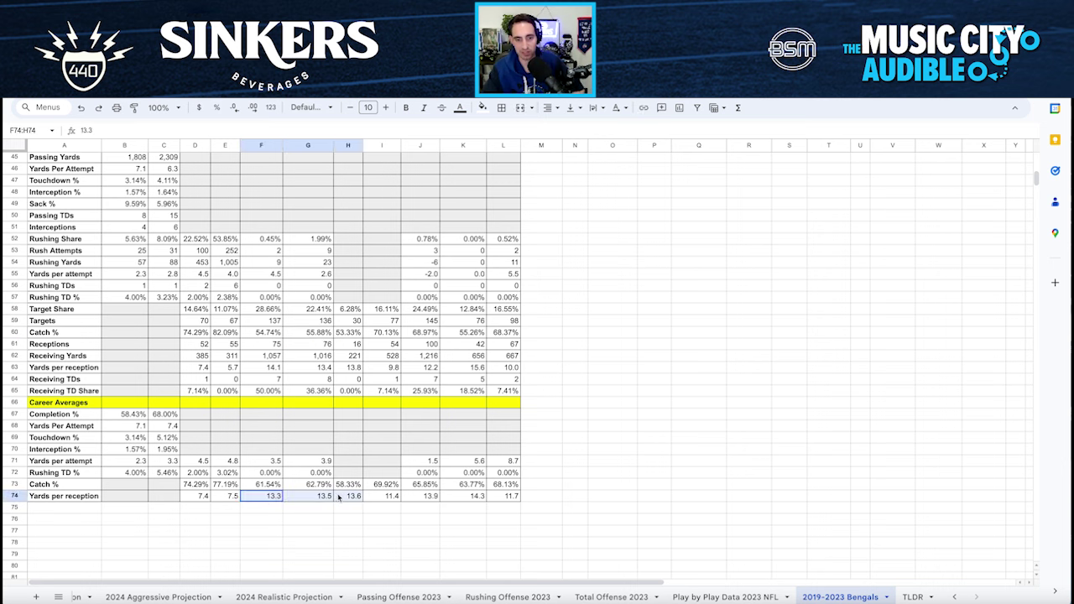
click(263, 498)
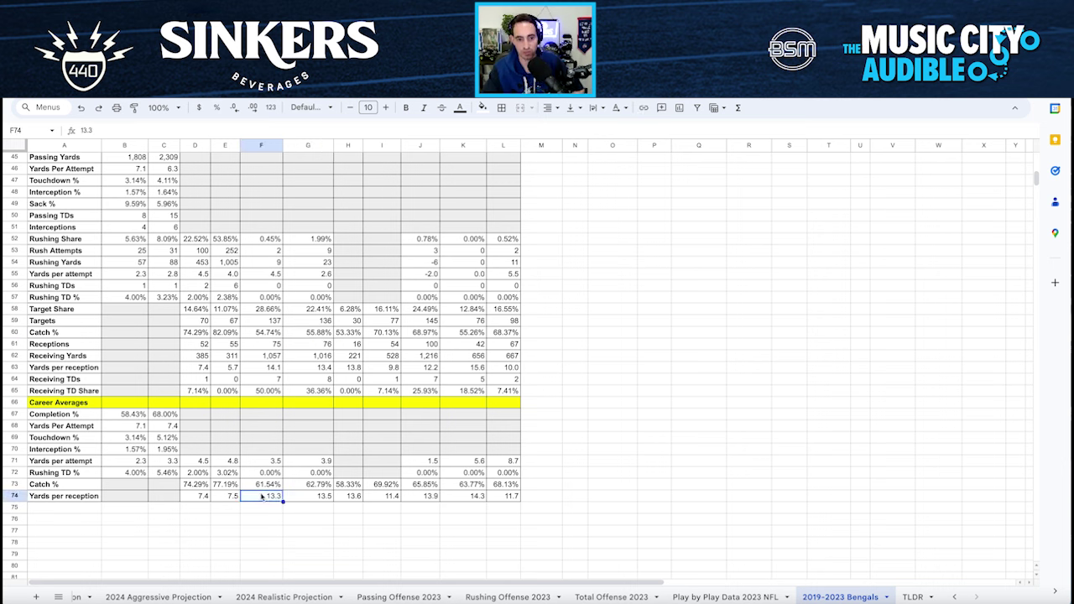
click(309, 496)
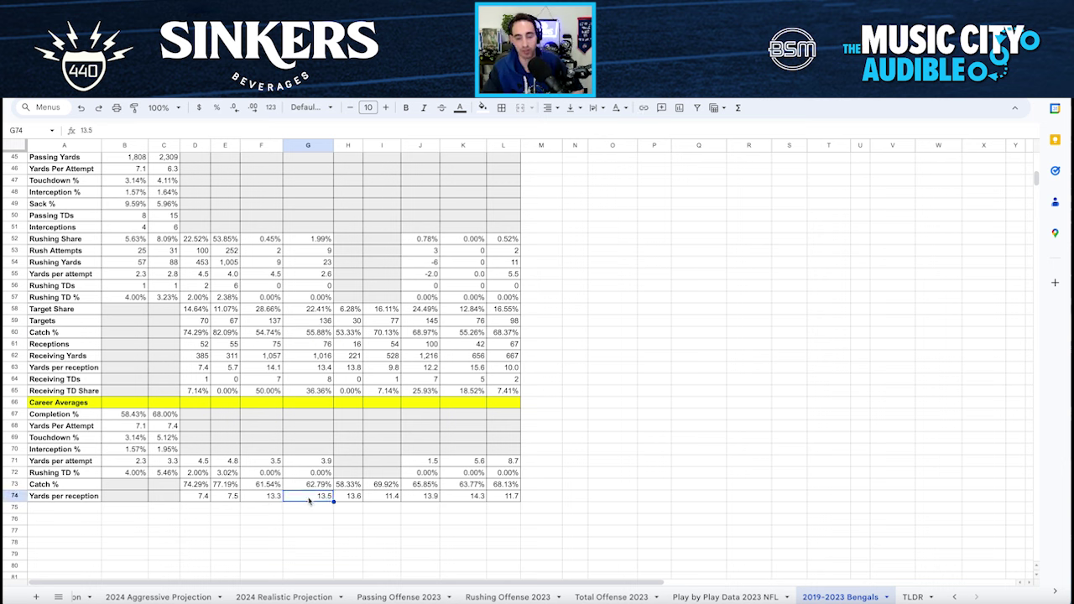
click(347, 497)
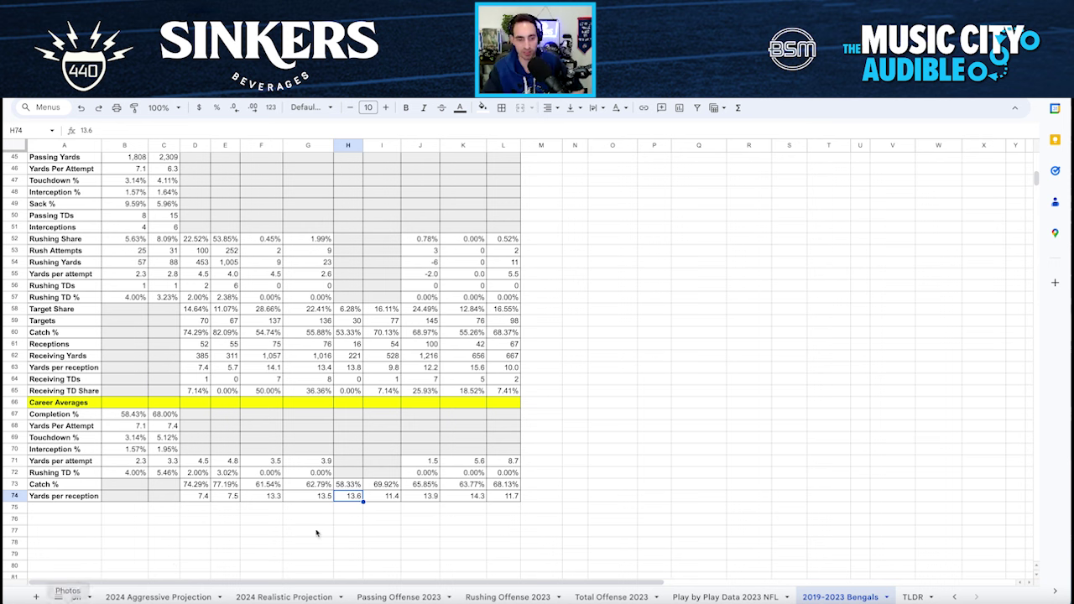
- Examine the career-average yards per reception of Okonkwo, Chase, Higgins and Boyd
key(Right)
key(Right)
key(Right)
key(Right)
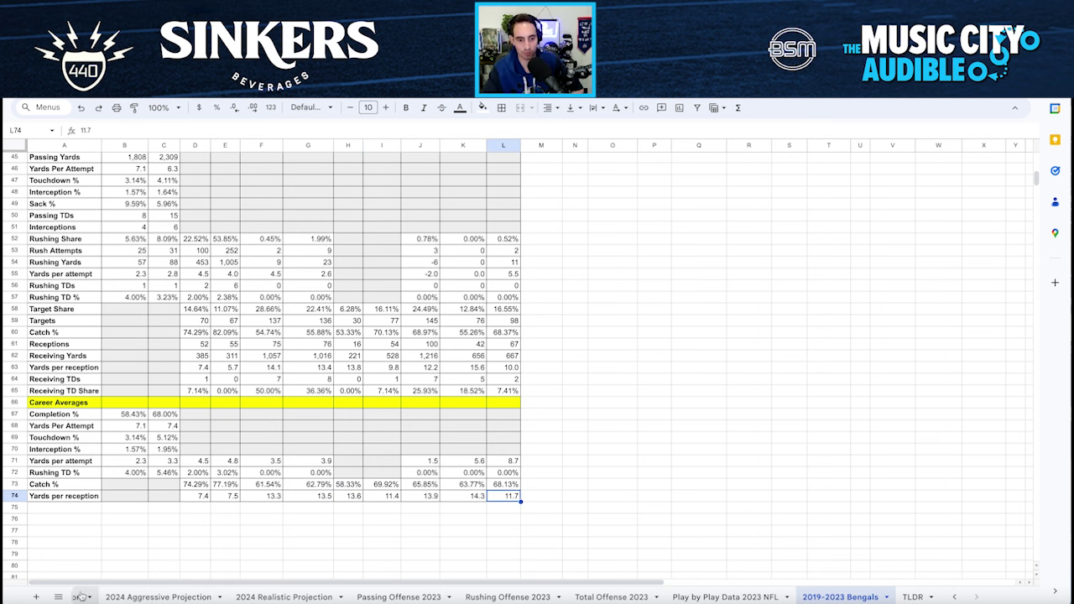
click(420, 496)
shift+click(462, 496)
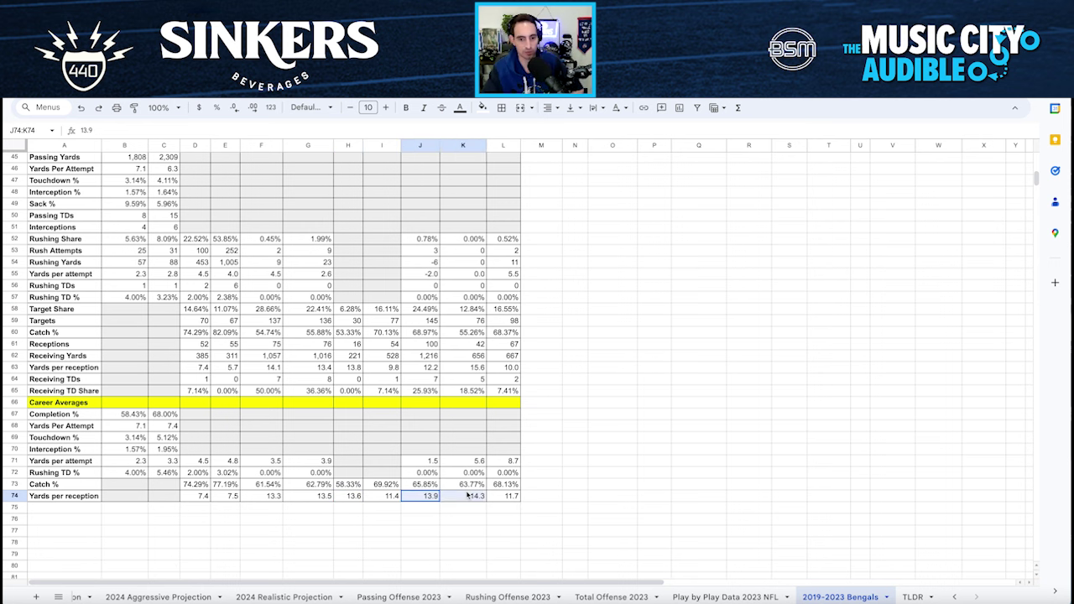
click(462, 496)
- Review the 2024 conservative, aggressive and realistic projection sheets in turn, including the receiving rows of the realistic one
scroll(396, 475, up, 10)
scroll(420, 438, up, 3)
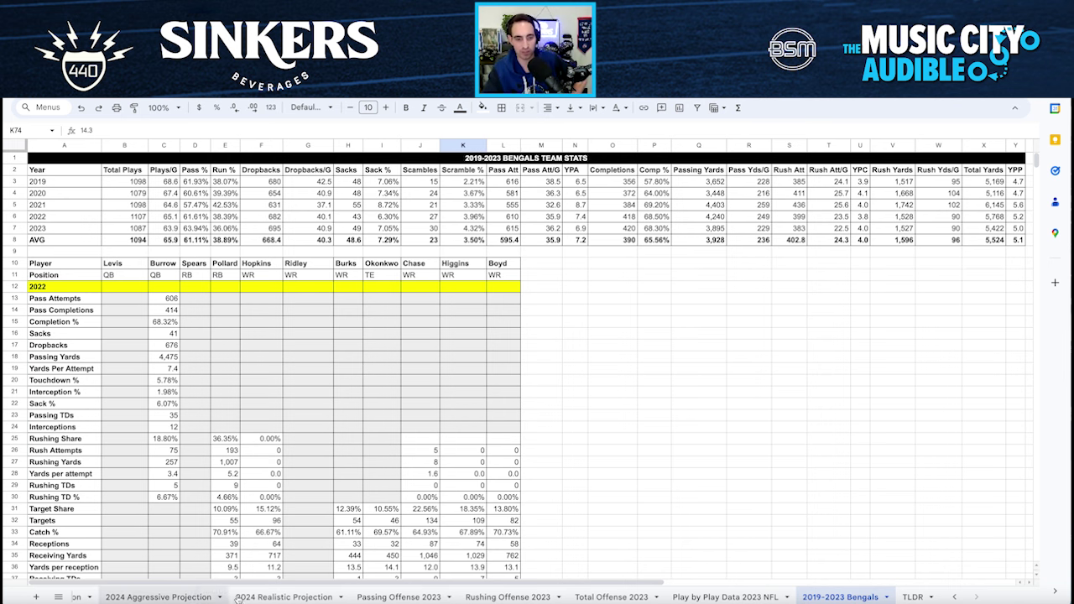
click(76, 596)
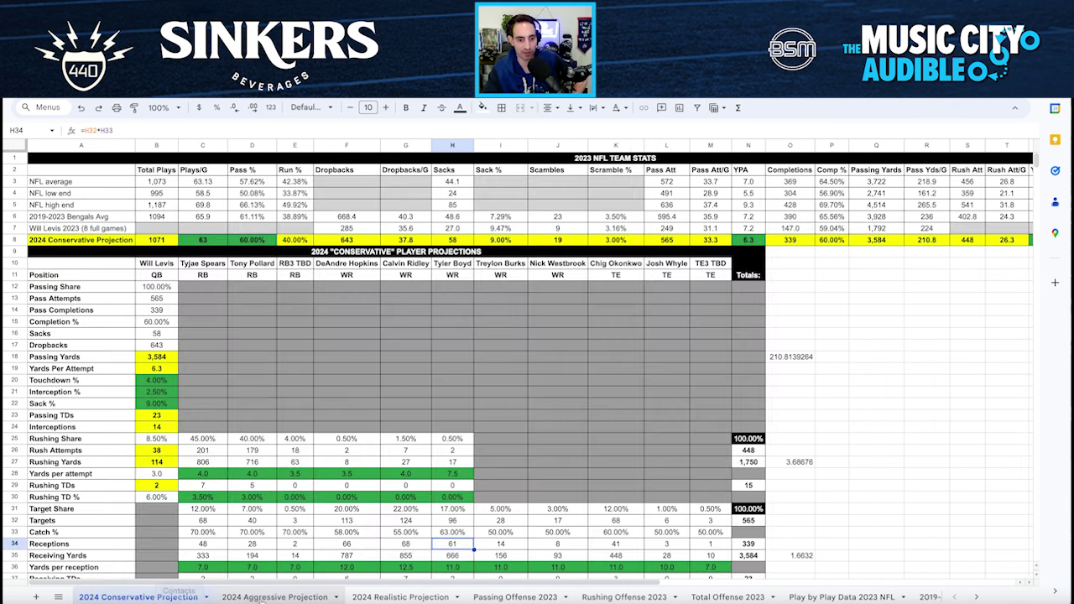
click(262, 597)
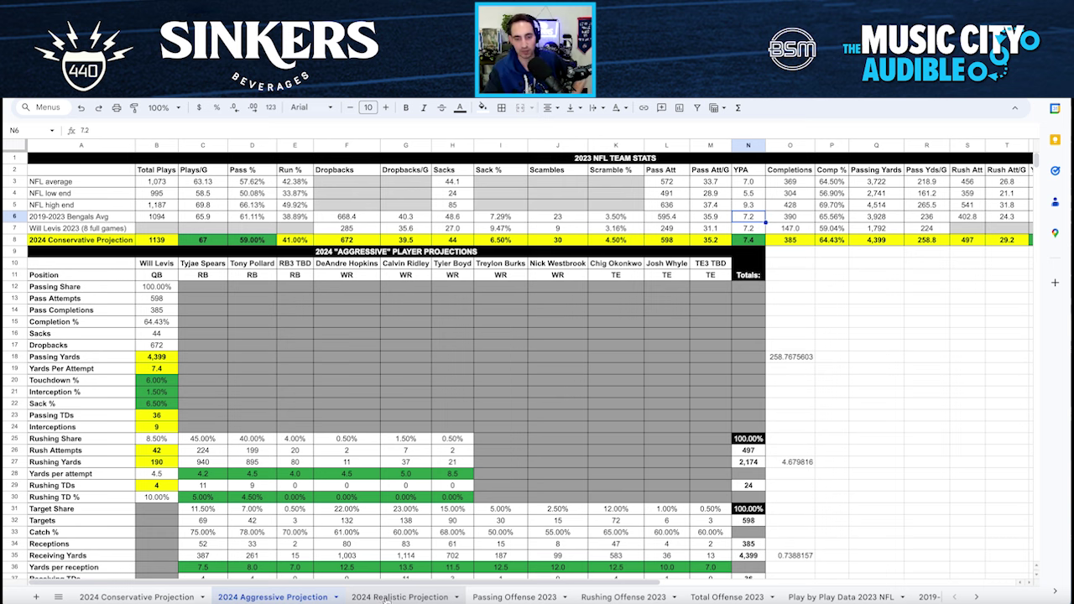
click(387, 598)
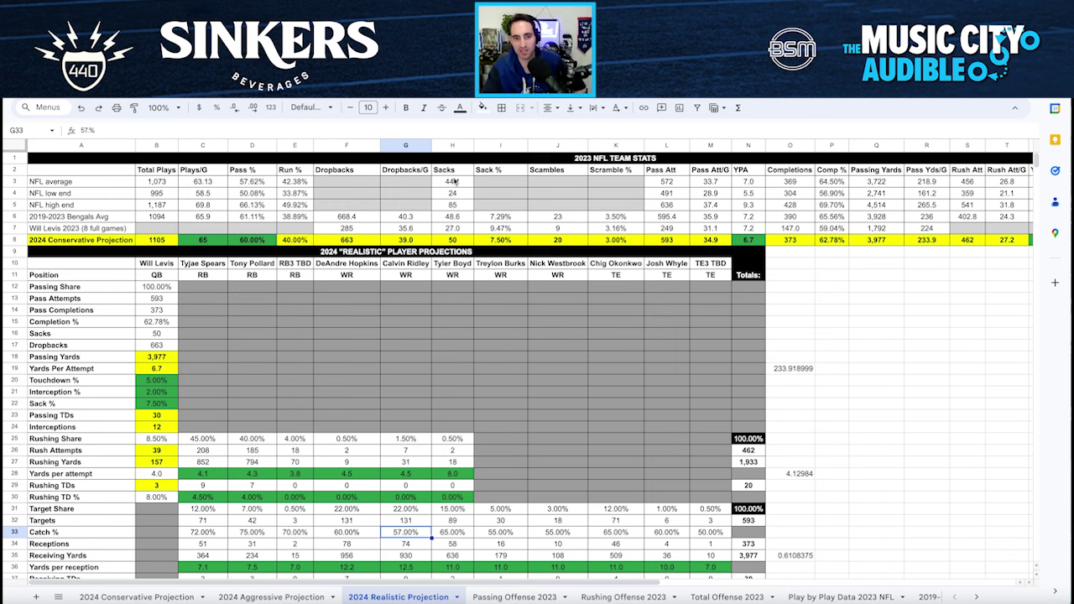
scroll(822, 458, down, 2)
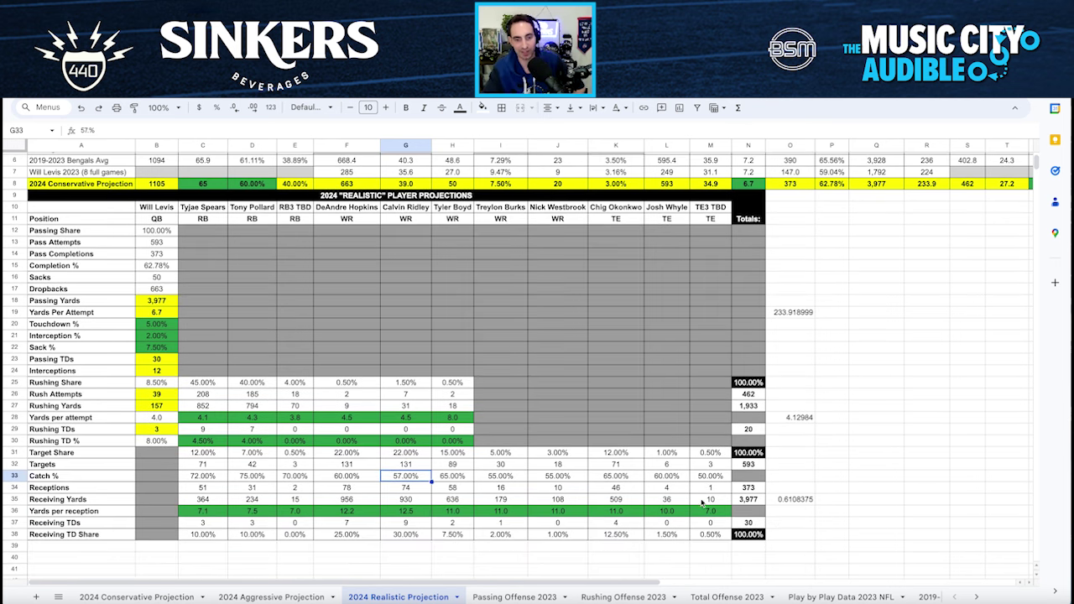
scroll(705, 499, up, 2)
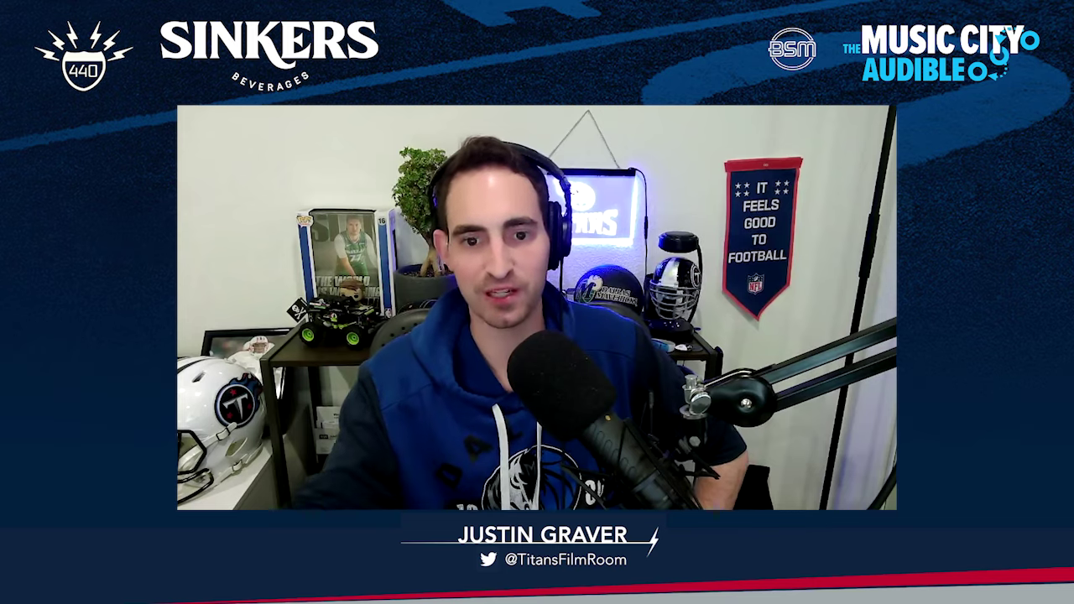